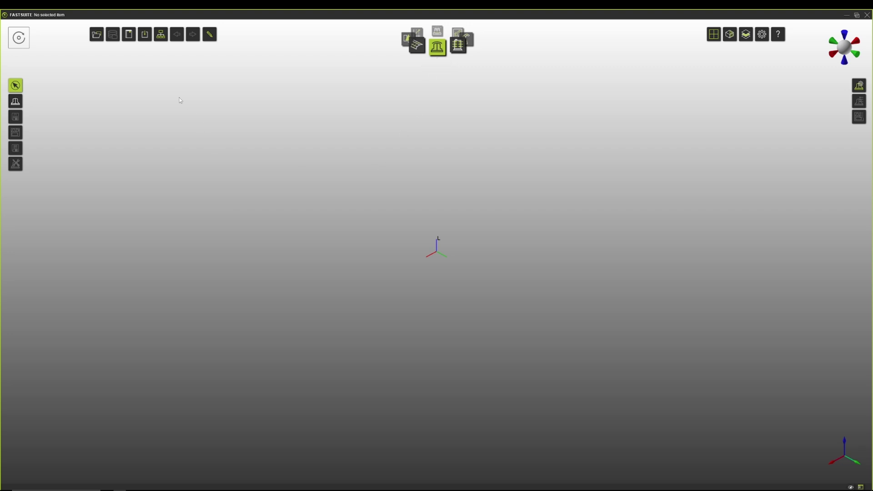
Import the geometry file Sample_Part_1.step into the scene and close the file dialog.
{"action": "left_click", "coordinate": [145, 39]}
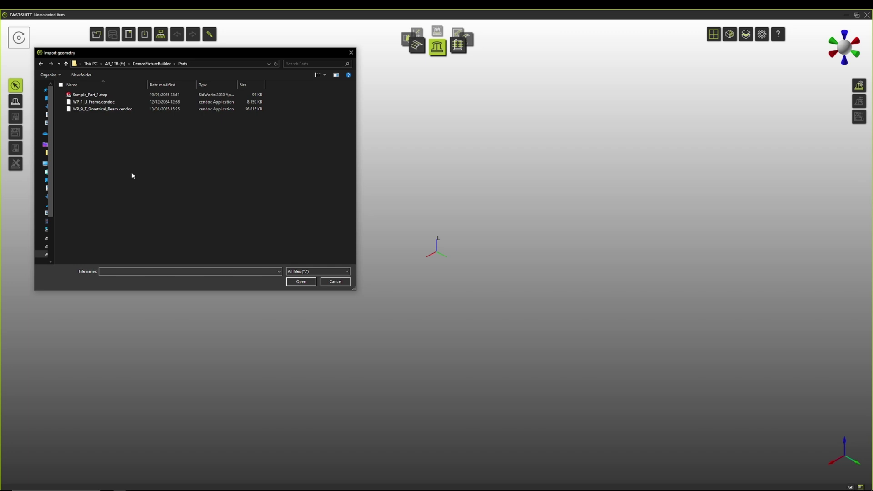
{"action": "left_click", "coordinate": [86, 96]}
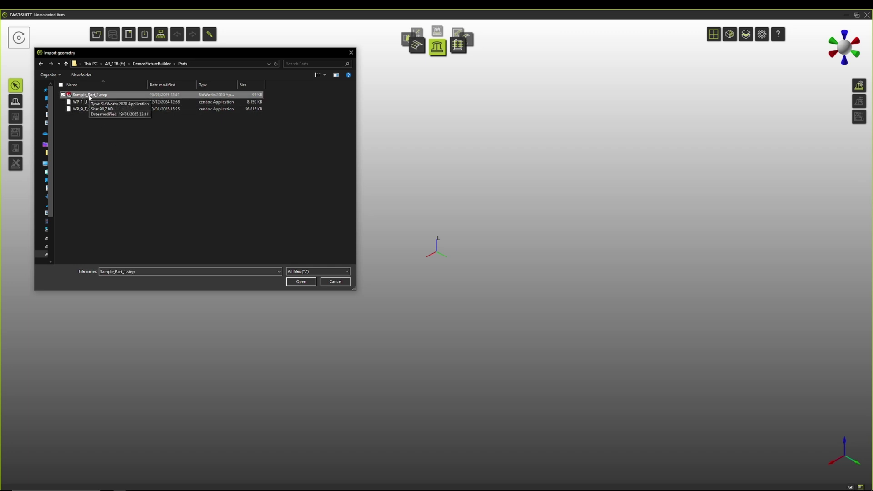
{"action": "left_click_drag", "start_coordinate": [89, 96], "coordinate": [553, 283]}
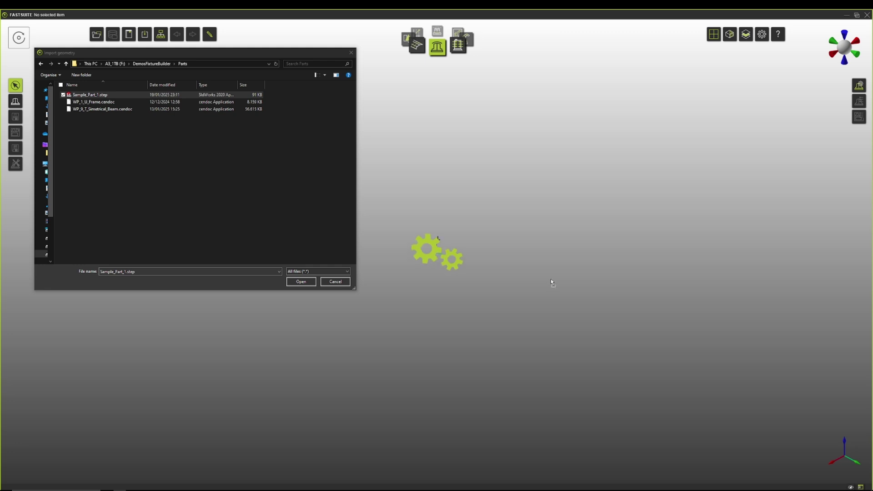
{"action": "left_click", "coordinate": [336, 282]}
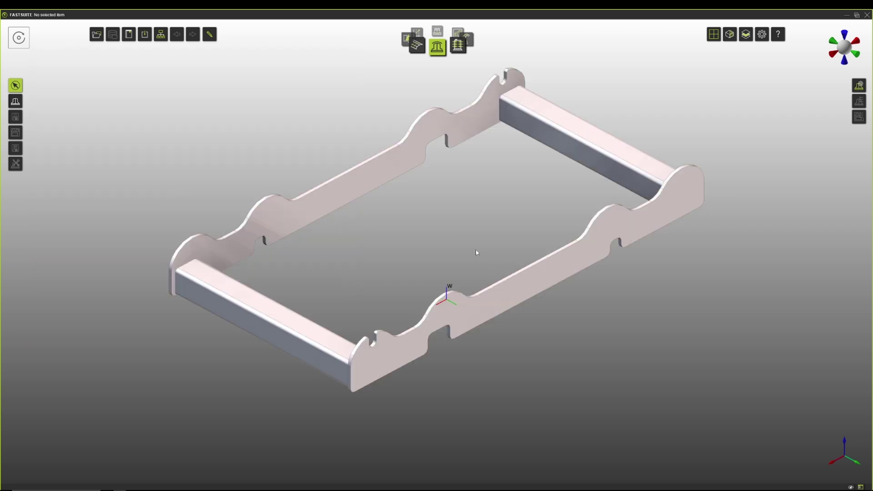
Activate fixture building, select the imported frame part and create a fixture for it.
{"action": "left_click", "coordinate": [16, 101]}
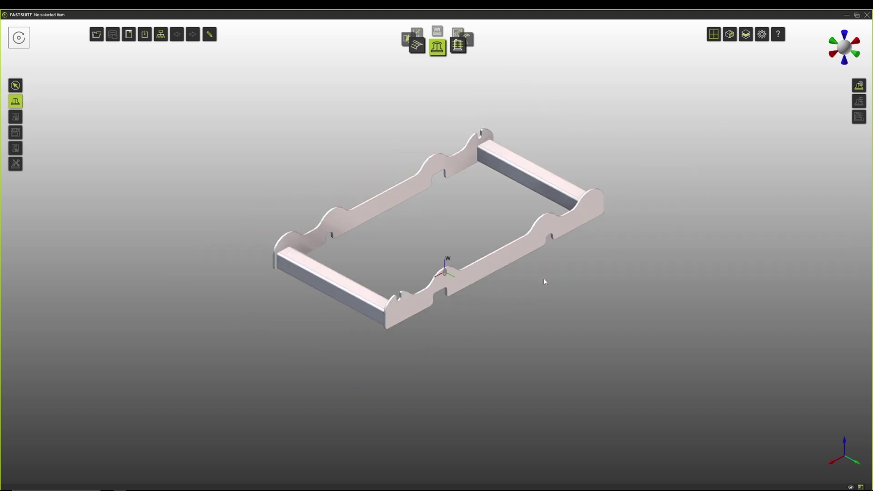
{"action": "left_click", "coordinate": [856, 55]}
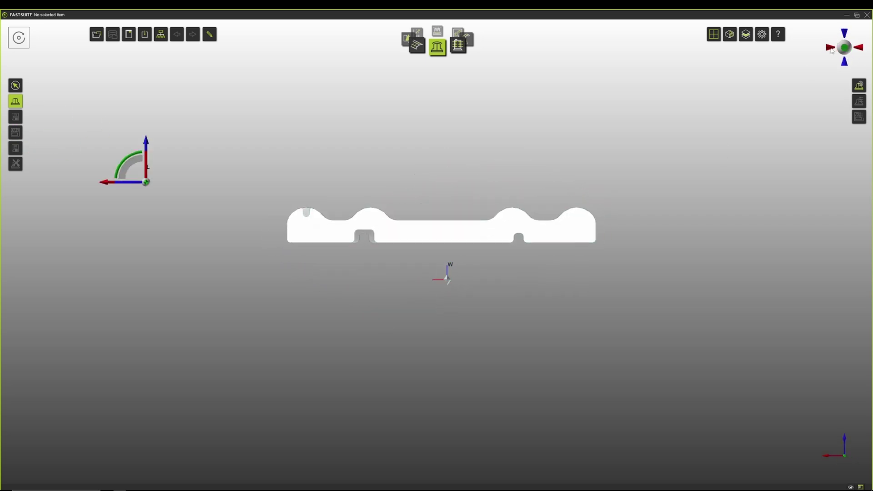
{"action": "left_click", "coordinate": [844, 46]}
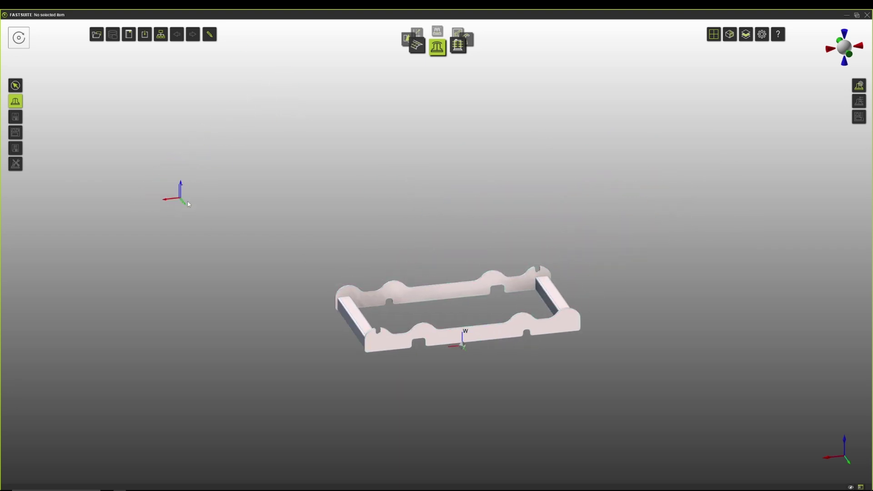
{"action": "left_click", "coordinate": [466, 351]}
{"action": "middle_click_drag", "start_coordinate": [493, 372], "coordinate": [508, 359]}
{"action": "scroll", "coordinate": [505, 357], "scroll_direction": "up", "scroll_amount": 2}
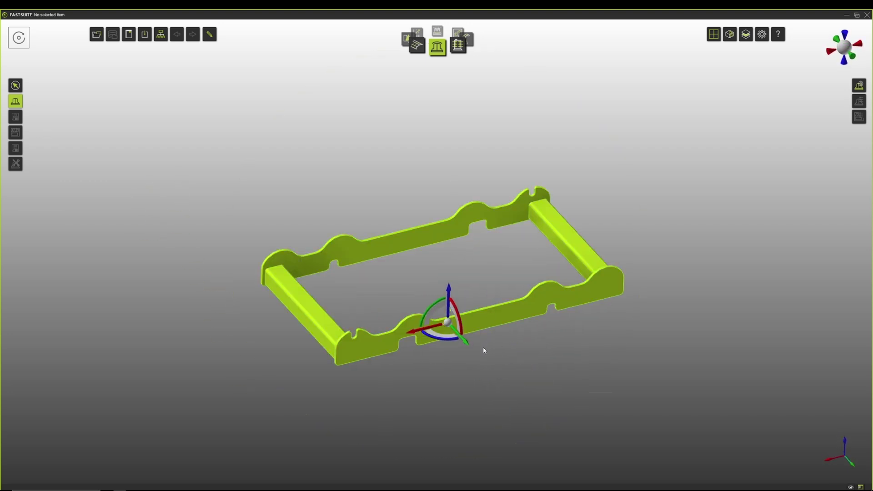
{"action": "right_click", "coordinate": [448, 323]}
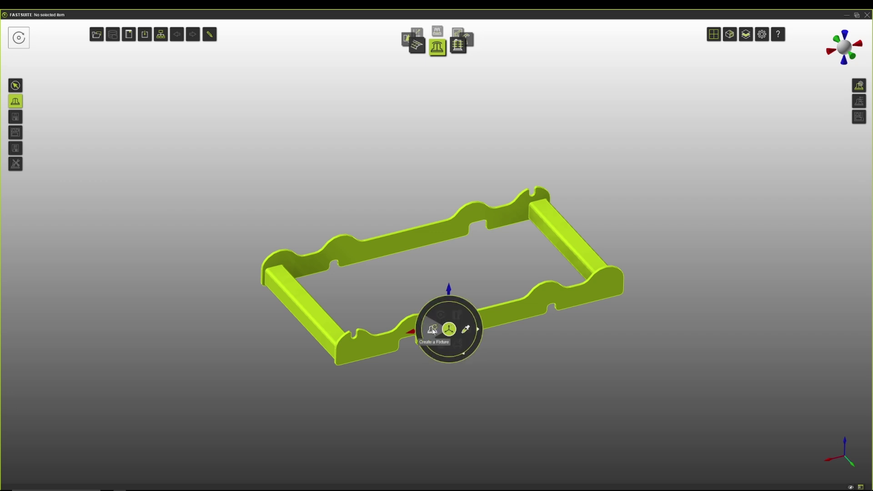
{"action": "left_click", "coordinate": [433, 331]}
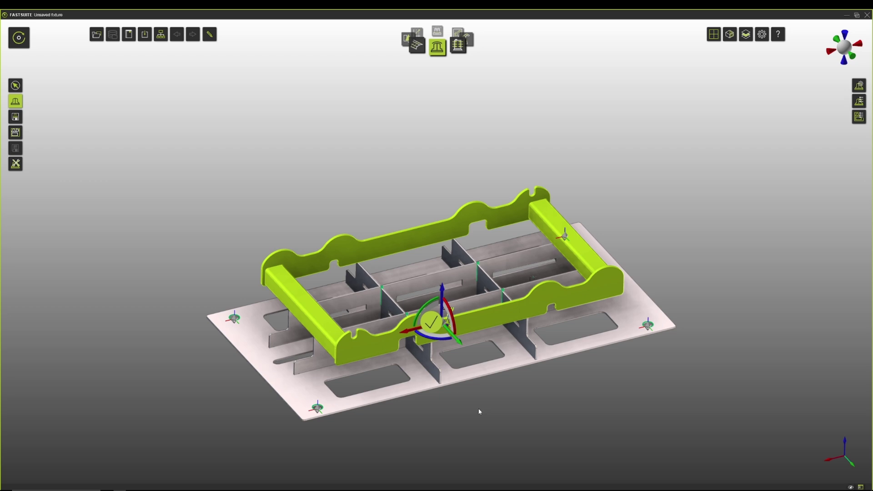
Move the lengthwise fixture plate Y2 outward along its Y axis towards the part's nearer side panel.
{"action": "middle_click_drag", "start_coordinate": [479, 411], "coordinate": [376, 368]}
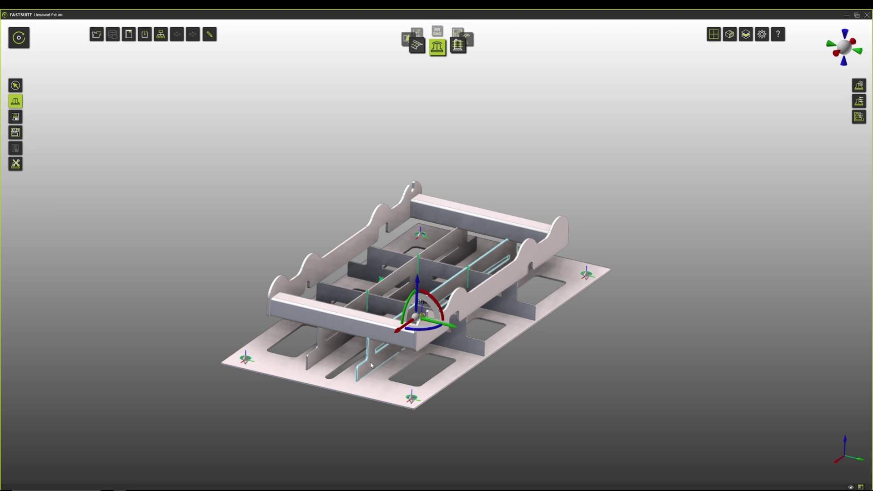
{"action": "left_click", "coordinate": [371, 365]}
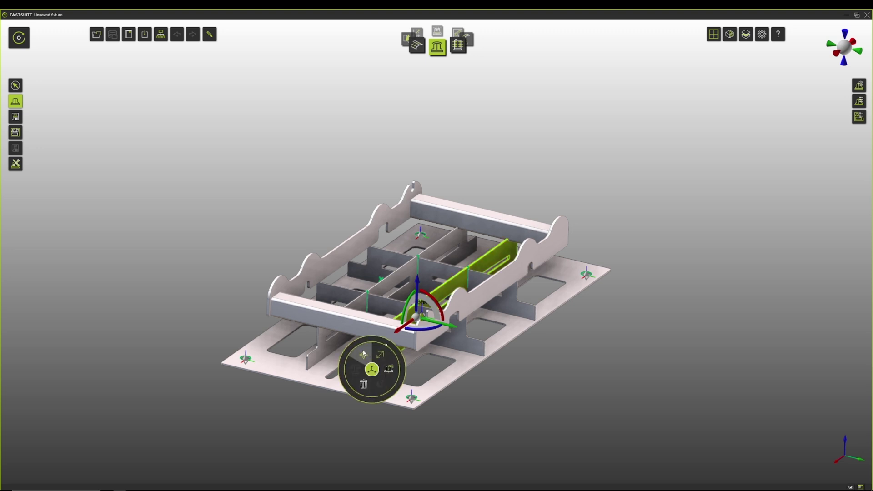
{"action": "left_click", "coordinate": [364, 357]}
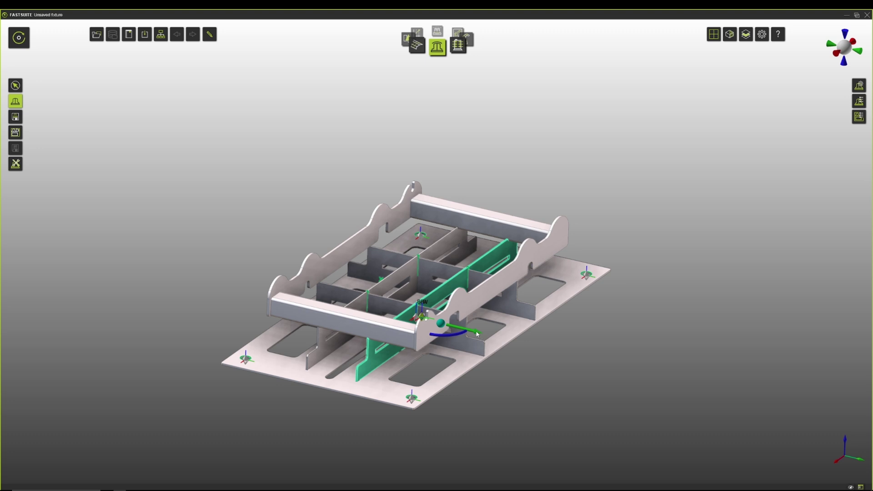
{"action": "left_click_drag", "start_coordinate": [476, 335], "coordinate": [500, 343]}
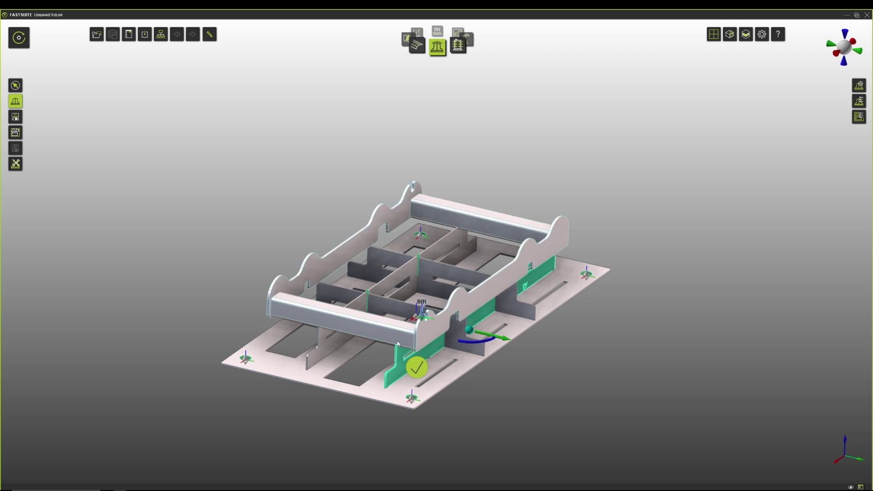
{"action": "left_click", "coordinate": [417, 367]}
Snap plate Y2 under the adjacent side panel by picking the lower corner at the panel's end with the picking command.
{"action": "scroll", "coordinate": [418, 352], "scroll_direction": "up", "scroll_amount": 5}
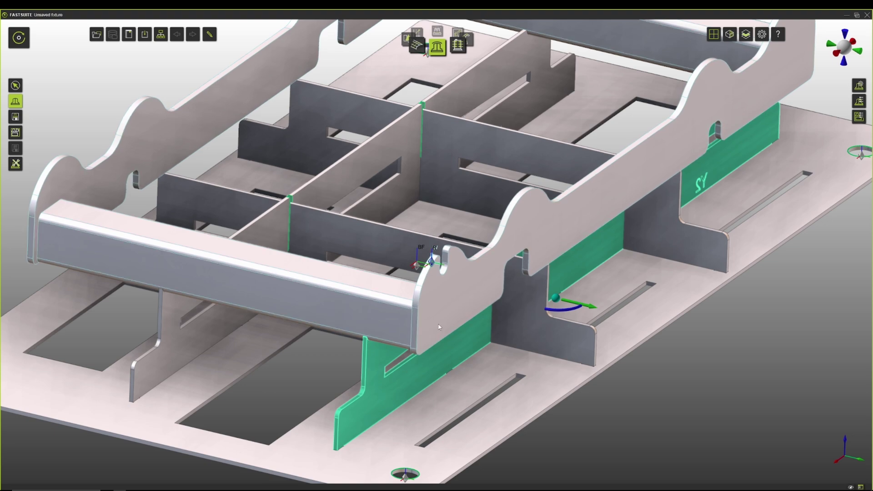
{"action": "middle_click_drag", "start_coordinate": [438, 328], "coordinate": [414, 302]}
{"action": "middle_click_drag", "start_coordinate": [321, 299], "coordinate": [309, 317]}
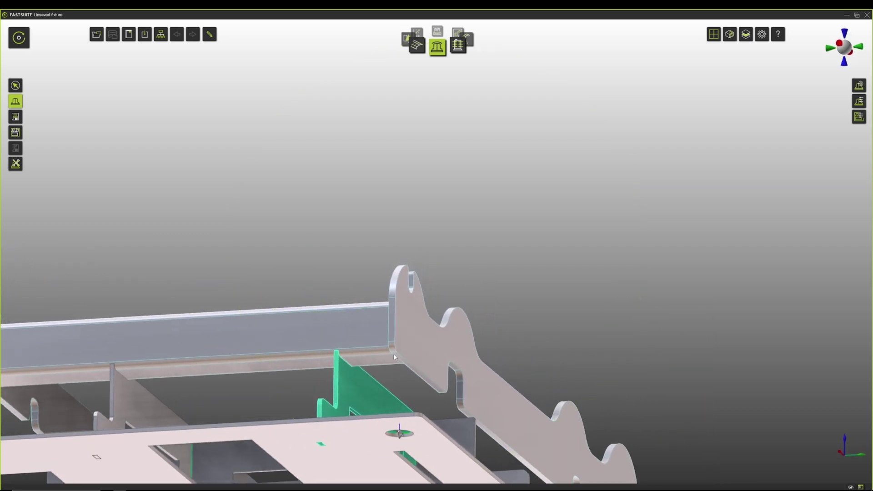
{"action": "middle_click_drag", "start_coordinate": [396, 352], "coordinate": [447, 418]}
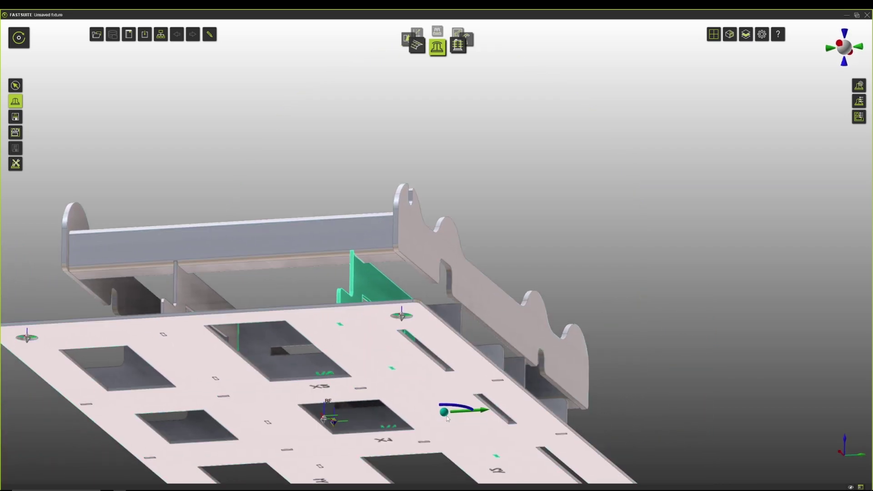
{"action": "right_click", "coordinate": [446, 419]}
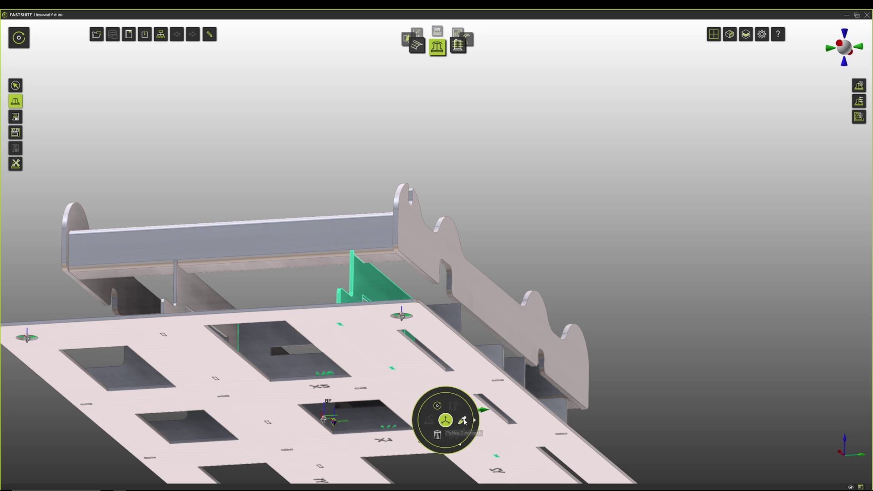
{"action": "left_click", "coordinate": [463, 421]}
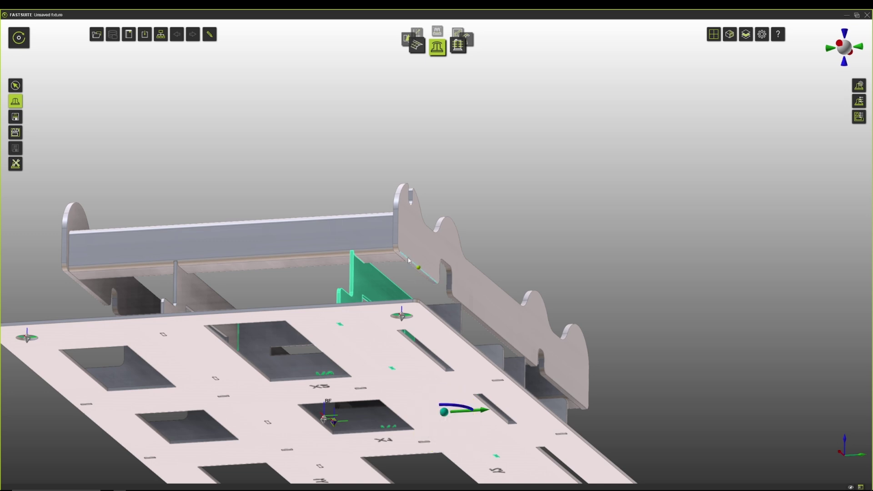
{"action": "scroll", "coordinate": [408, 260], "scroll_direction": "up", "scroll_amount": 5}
{"action": "left_click", "coordinate": [401, 256]}
{"action": "scroll", "coordinate": [418, 298], "scroll_direction": "down", "scroll_amount": 3}
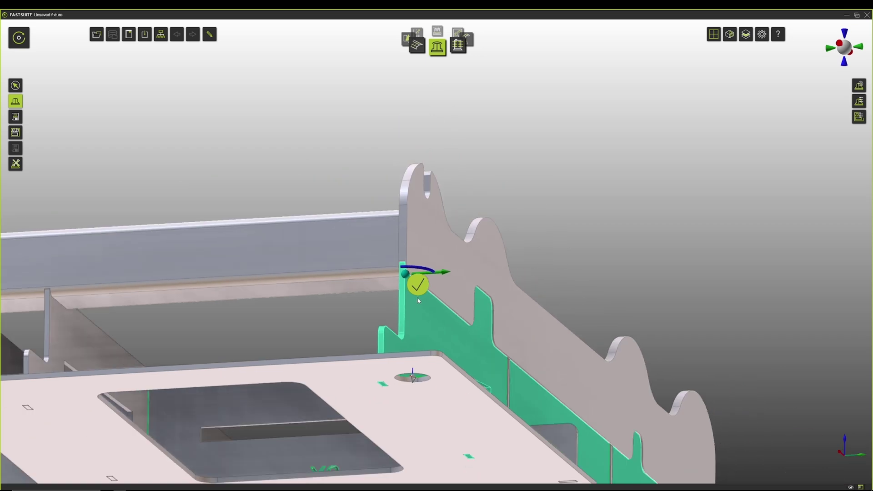
{"action": "left_click", "coordinate": [459, 317]}
Snap the other lengthwise plate, Y1, under the opposite side panel by picking that panel's lower end corner.
{"action": "middle_click_drag", "start_coordinate": [394, 208], "coordinate": [414, 342]}
{"action": "scroll", "coordinate": [414, 343], "scroll_direction": "down", "scroll_amount": 2}
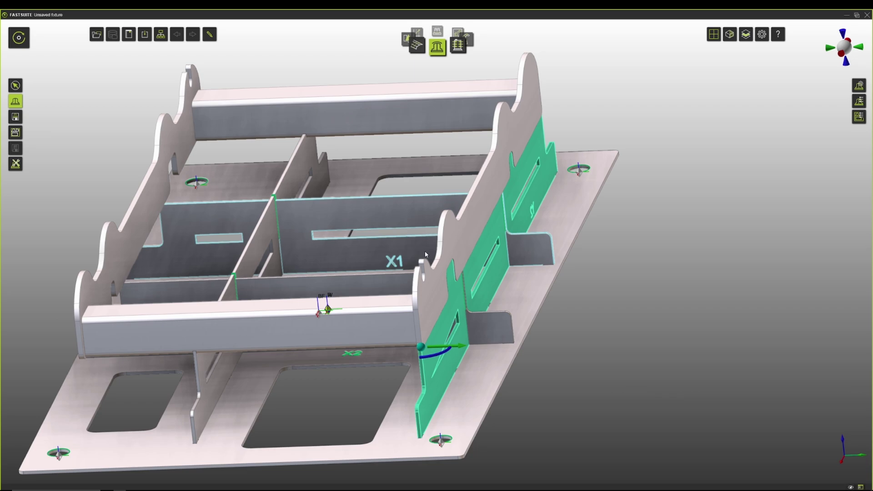
{"action": "middle_click_drag", "start_coordinate": [481, 390], "coordinate": [459, 256]}
{"action": "scroll", "coordinate": [402, 351], "scroll_direction": "up", "scroll_amount": 3}
{"action": "scroll", "coordinate": [402, 351], "scroll_direction": "down", "scroll_amount": 5}
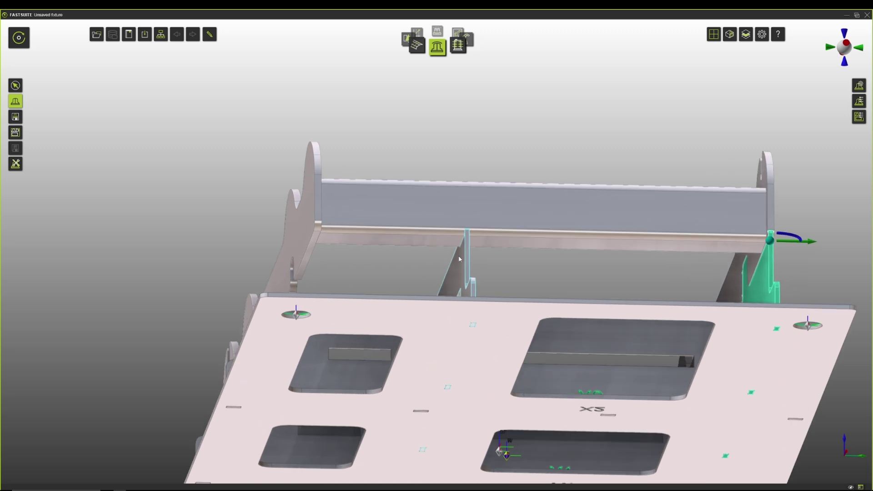
{"action": "left_click", "coordinate": [463, 263]}
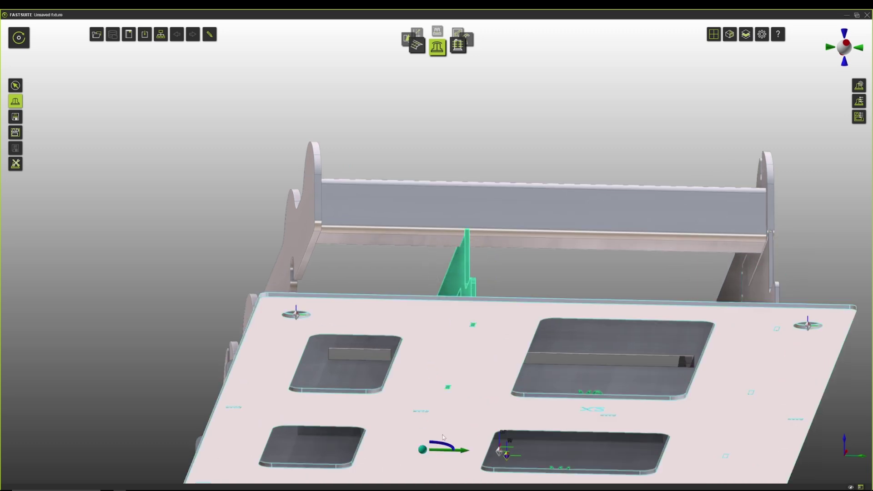
{"action": "right_click", "coordinate": [422, 379]}
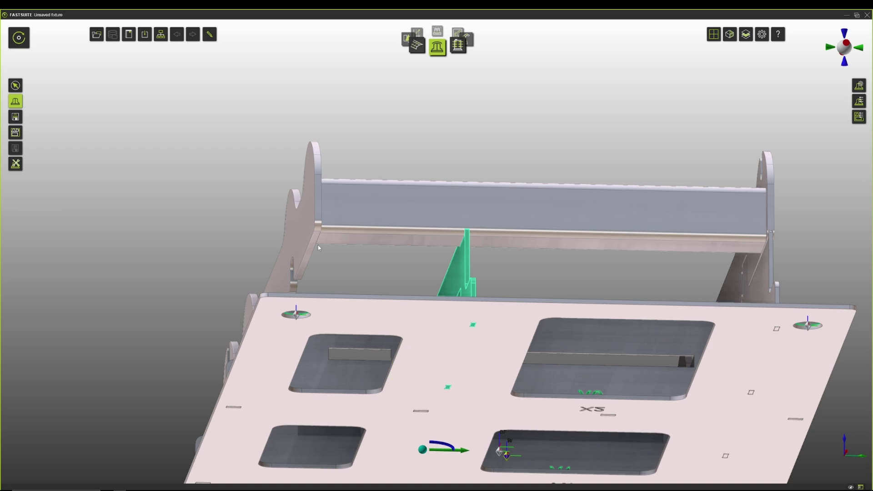
{"action": "scroll", "coordinate": [334, 219], "scroll_direction": "up", "scroll_amount": 5}
{"action": "left_click", "coordinate": [331, 257]}
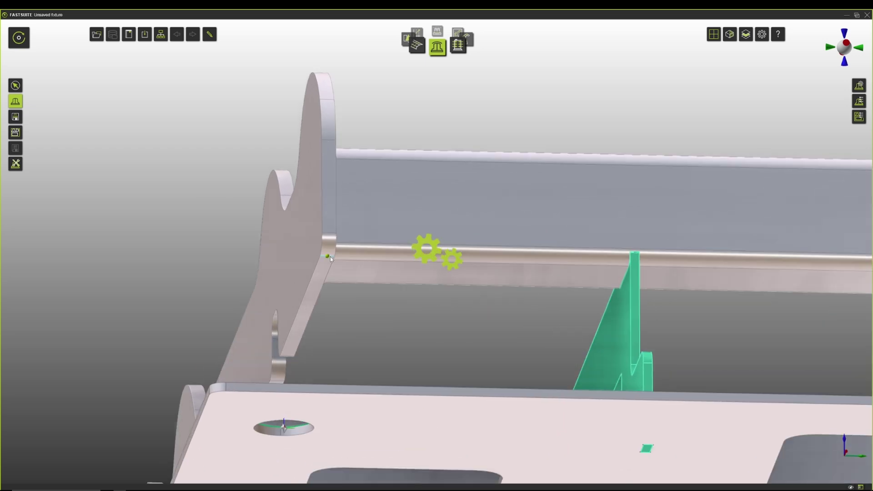
Snap crosswise plate X2 under the nearer end beam by picking the midpoint of the beam's upper end edge.
{"action": "scroll", "coordinate": [421, 300], "scroll_direction": "down", "scroll_amount": 5}
{"action": "middle_click_drag", "start_coordinate": [571, 244], "coordinate": [404, 332]}
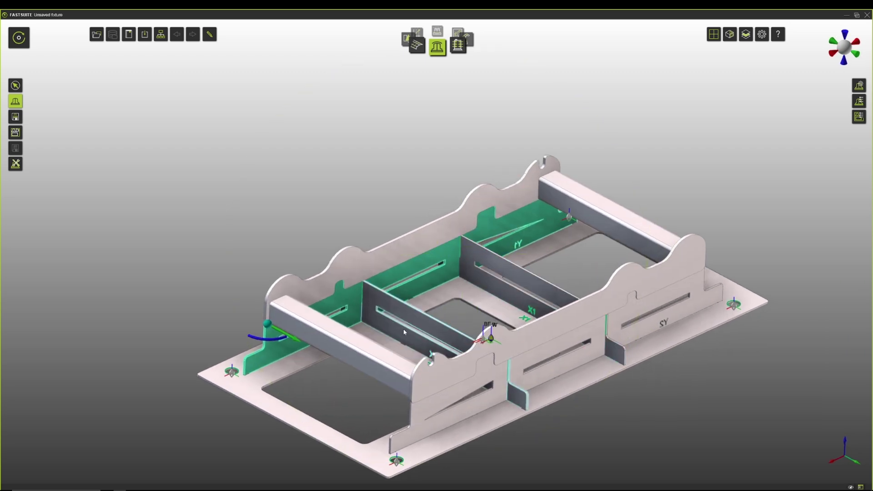
{"action": "left_click", "coordinate": [373, 301]}
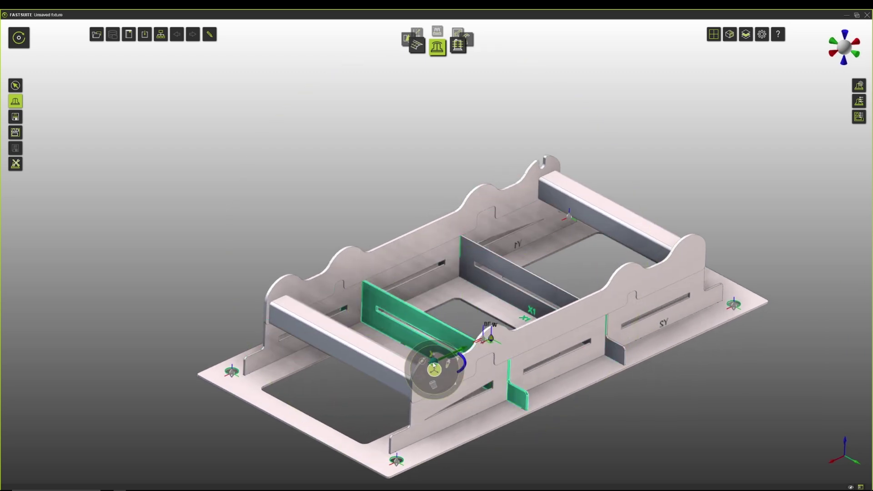
{"action": "left_click", "coordinate": [453, 373]}
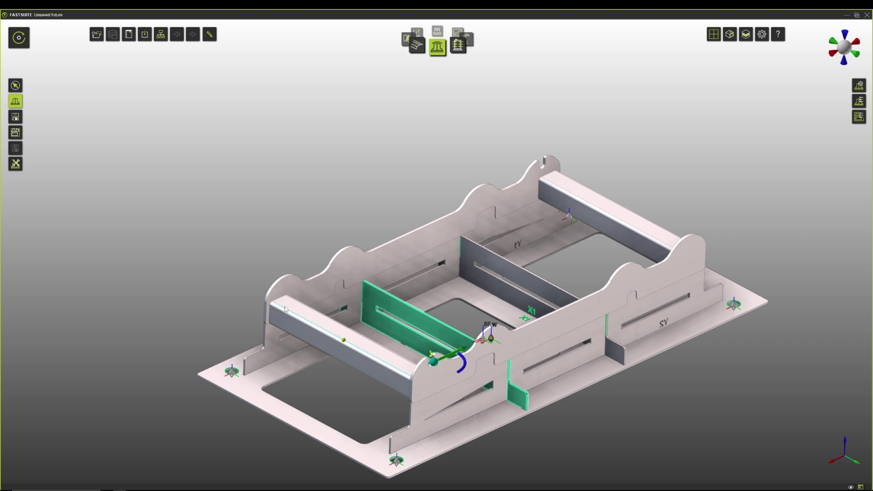
{"action": "scroll", "coordinate": [286, 296], "scroll_direction": "up", "scroll_amount": 3}
{"action": "scroll", "coordinate": [286, 296], "scroll_direction": "down", "scroll_amount": 2}
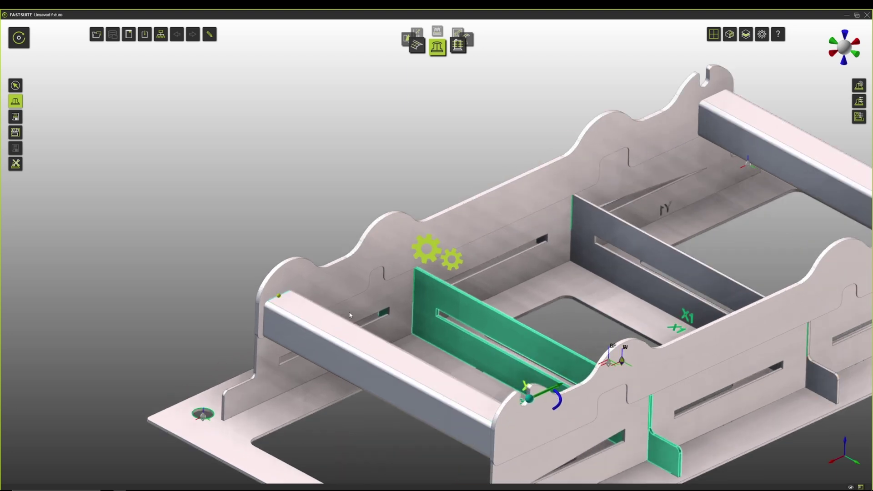
Snap crosswise plate X1 under the far end beam by picking the midpoint of its upper end edge, and deselect the plate.
{"action": "scroll", "coordinate": [347, 321], "scroll_direction": "down", "scroll_amount": 3}
{"action": "scroll", "coordinate": [347, 321], "scroll_direction": "down", "scroll_amount": 1}
{"action": "left_click", "coordinate": [414, 284]}
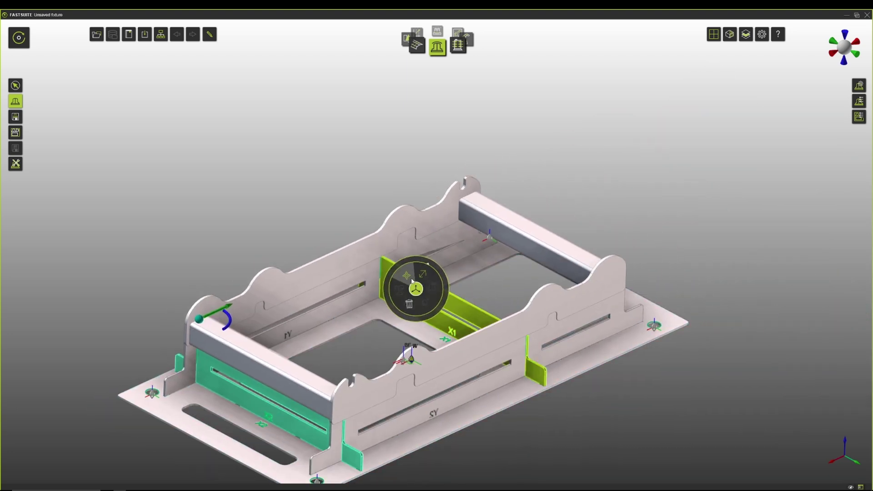
{"action": "left_click", "coordinate": [452, 338]}
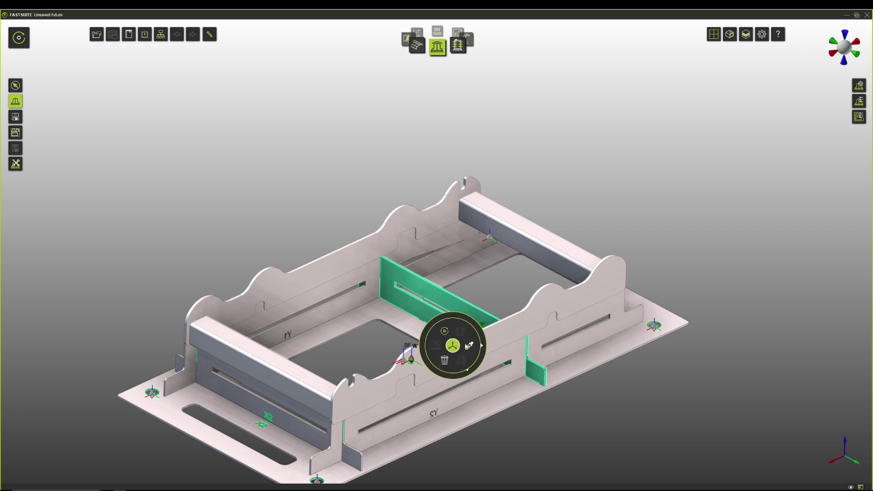
{"action": "left_click", "coordinate": [442, 356]}
{"action": "scroll", "coordinate": [471, 200], "scroll_direction": "up", "scroll_amount": 3}
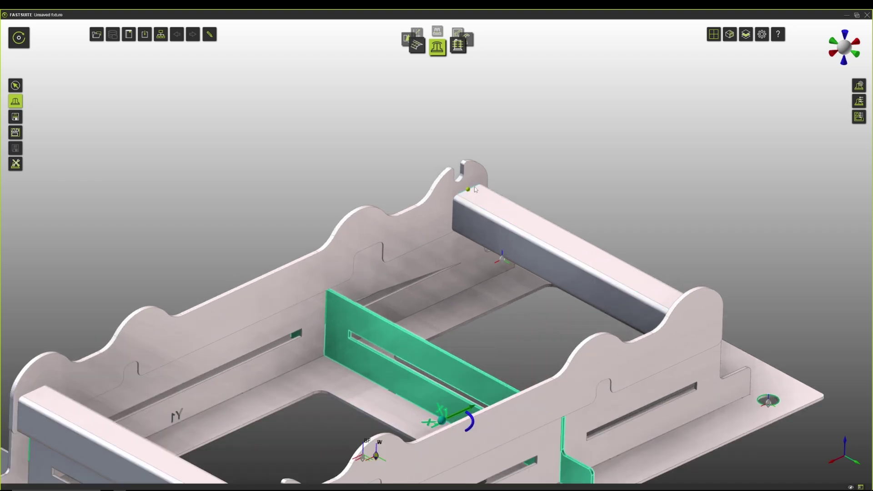
{"action": "left_click", "coordinate": [474, 187]}
{"action": "scroll", "coordinate": [437, 169], "scroll_direction": "down", "scroll_amount": 4}
{"action": "left_click", "coordinate": [438, 290]}
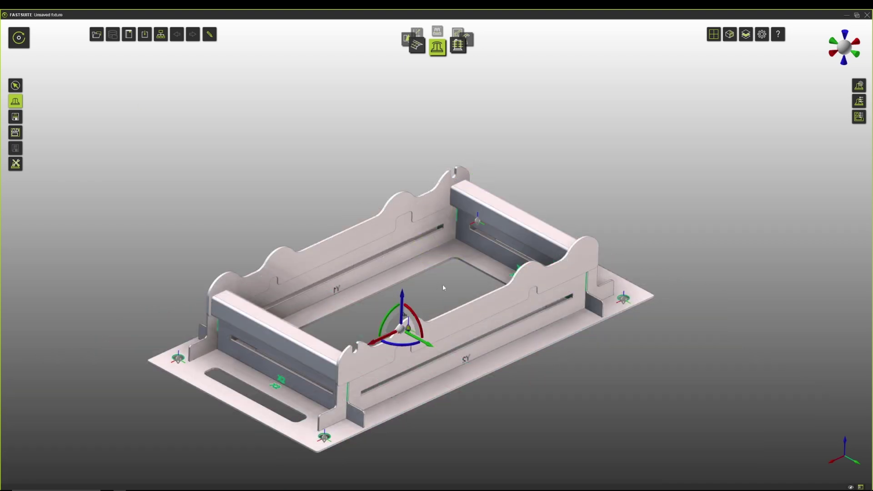
Show the fixture in top view and open the general settings for user interface, import and camera.
{"action": "left_click", "coordinate": [848, 37]}
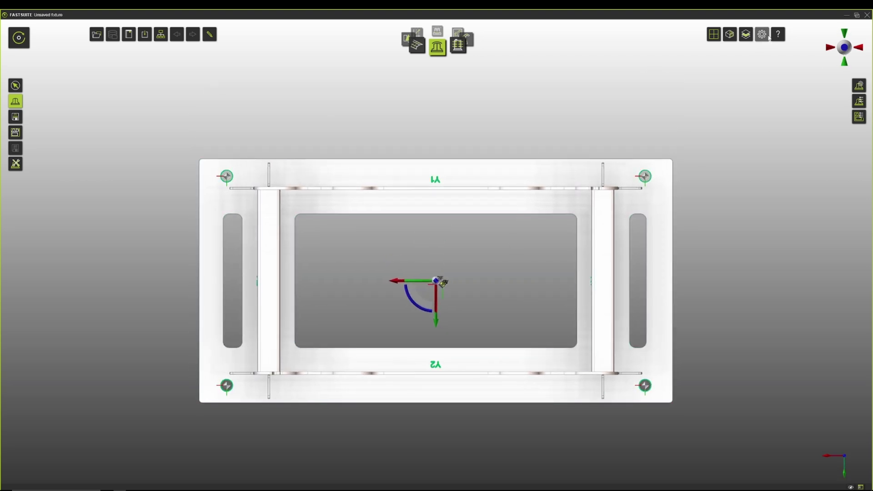
{"action": "left_click", "coordinate": [767, 38]}
{"action": "left_click", "coordinate": [765, 96]}
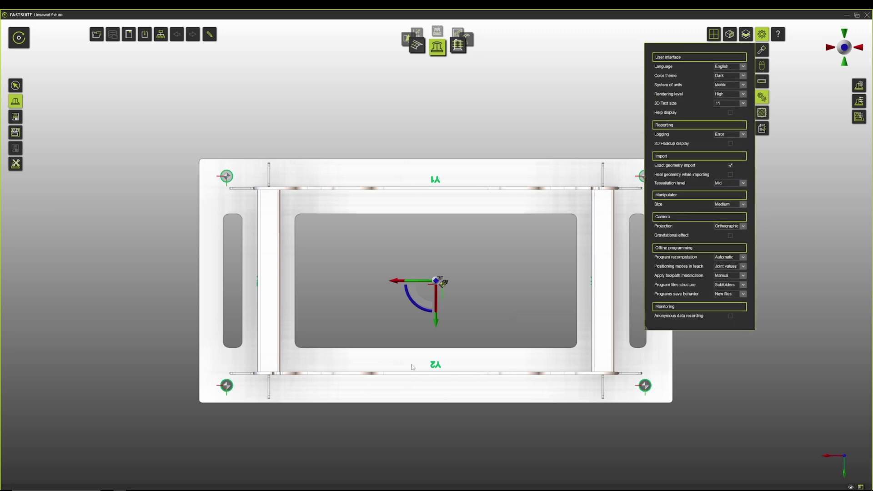
Close the general settings and recolour the whole frame part golden yellow in geometry mode using the material picker.
{"action": "left_click", "coordinate": [709, 338]}
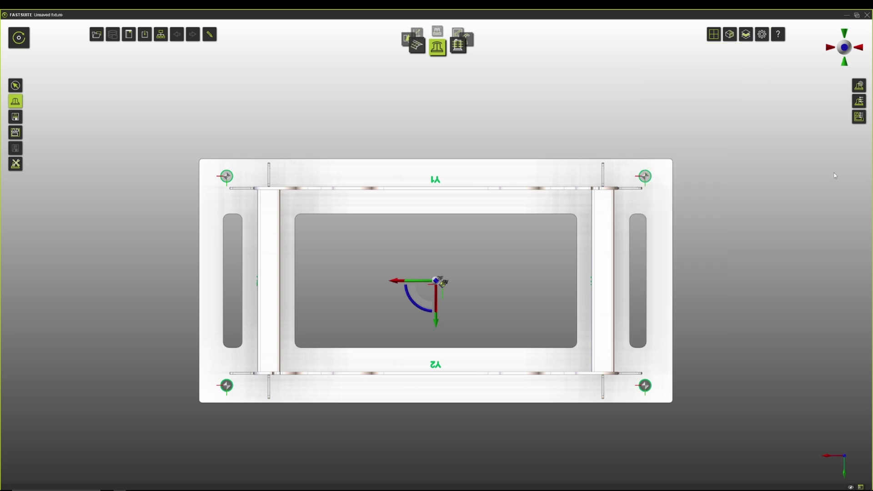
{"action": "middle_click_drag", "start_coordinate": [476, 316], "coordinate": [516, 293]}
{"action": "middle_click_drag", "start_coordinate": [517, 293], "coordinate": [503, 171]}
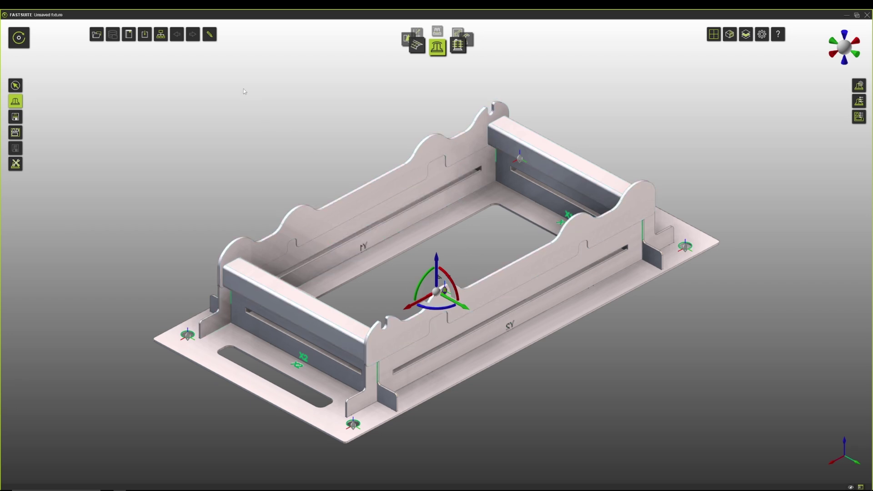
{"action": "left_click", "coordinate": [211, 35]}
{"action": "left_click", "coordinate": [210, 67]}
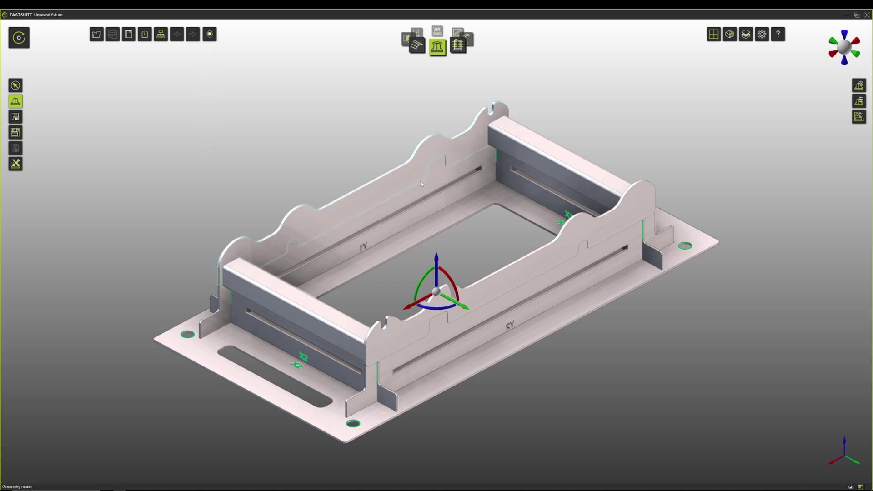
{"action": "left_click", "coordinate": [393, 184]}
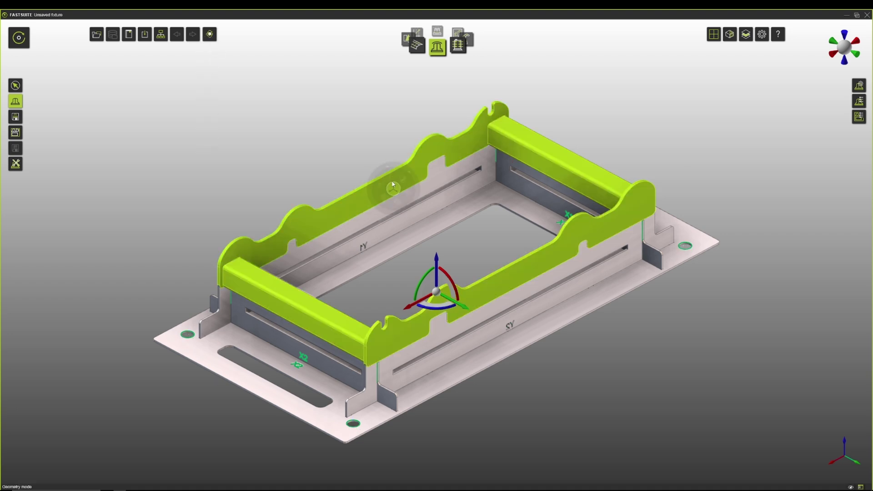
{"action": "right_click", "coordinate": [394, 188]}
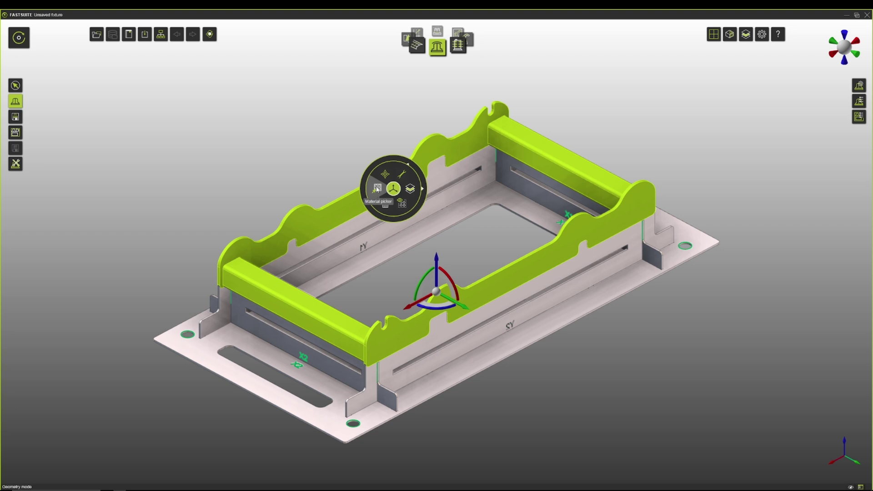
{"action": "left_click", "coordinate": [377, 189]}
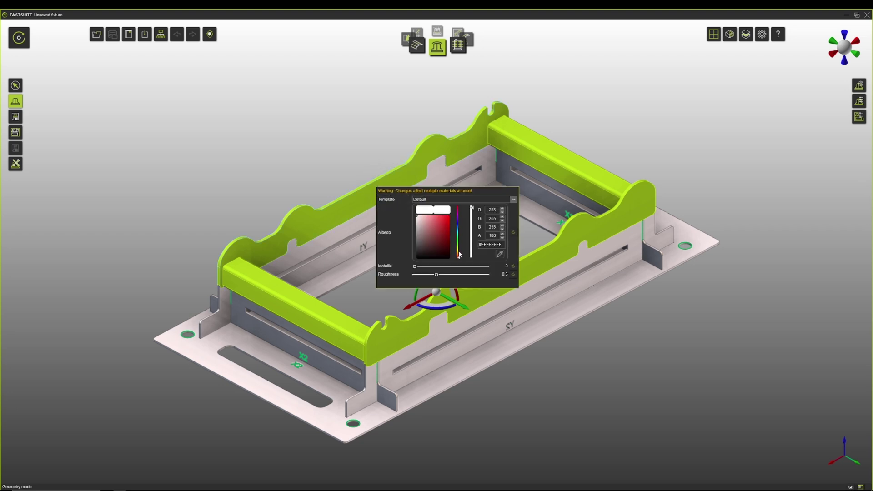
{"action": "left_click_drag", "start_coordinate": [459, 255], "coordinate": [445, 219]}
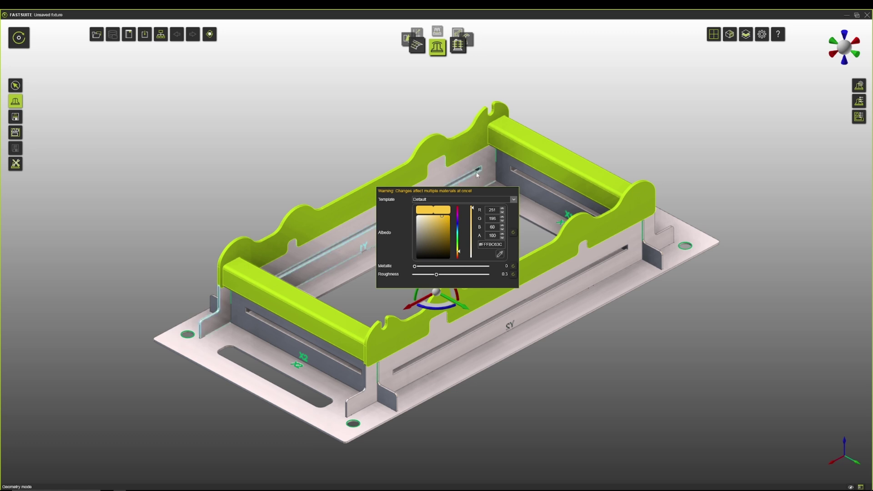
{"action": "left_click", "coordinate": [576, 99]}
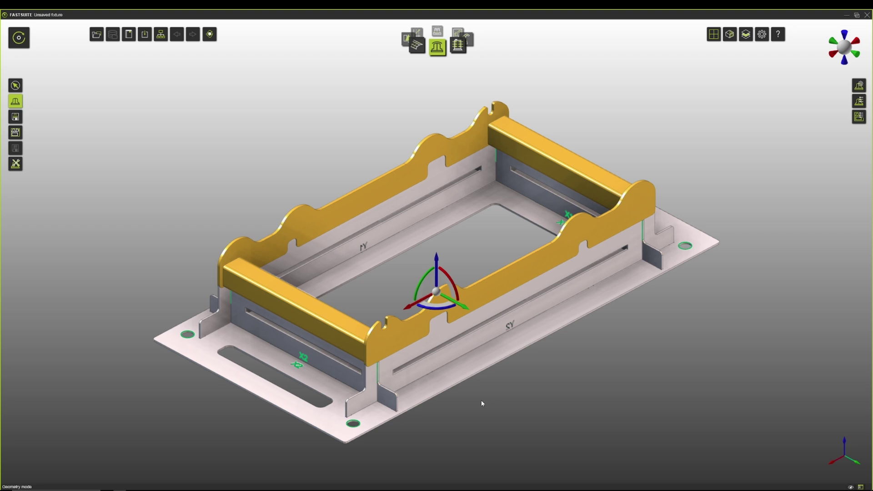
Return to fixture editing, move the manipulator to a relative Y offset of 50 mm and add a lengthwise support plate there.
{"action": "left_click", "coordinate": [207, 37]}
{"action": "left_click", "coordinate": [215, 51]}
{"action": "left_click", "coordinate": [436, 294]}
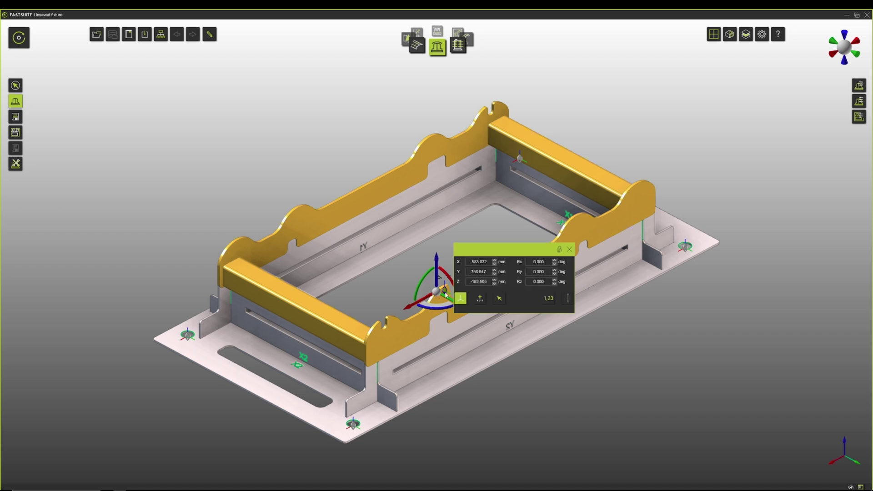
{"action": "left_click", "coordinate": [479, 299]}
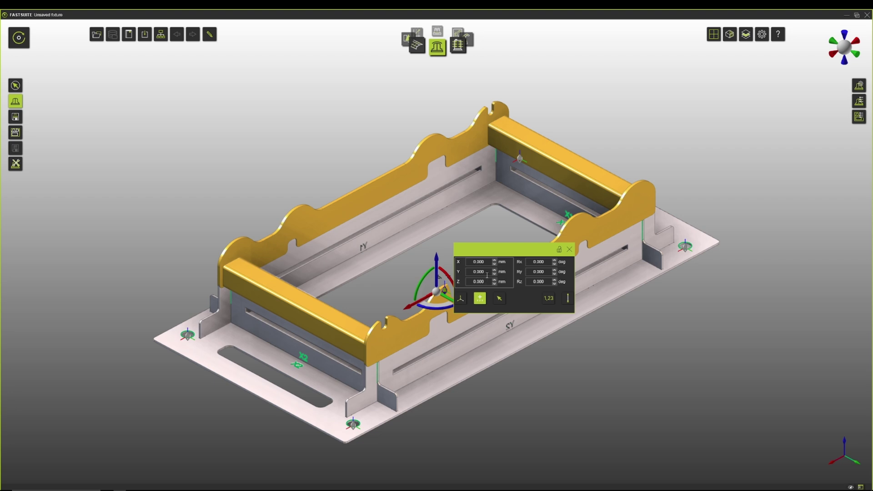
{"action": "double_click", "coordinate": [488, 272]}
{"action": "type", "text": "50"}
{"action": "key", "text": "Return"}
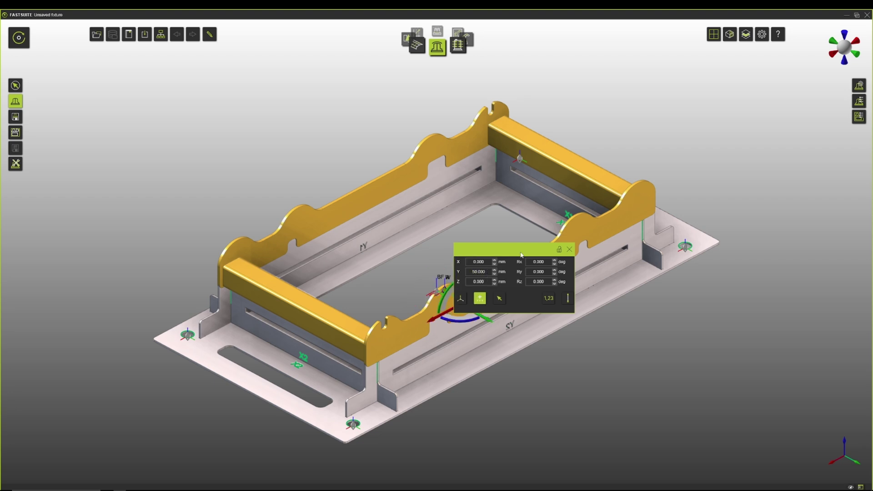
{"action": "right_click", "coordinate": [451, 317]}
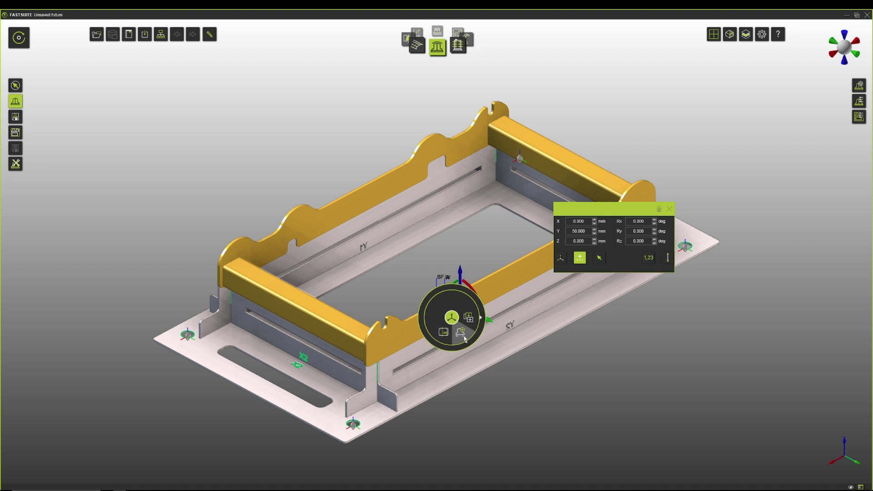
{"action": "left_click", "coordinate": [461, 332]}
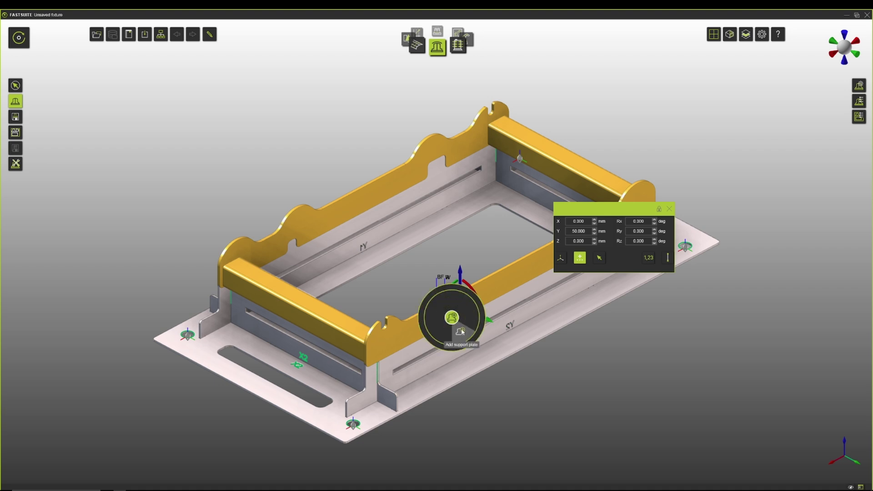
{"action": "left_click", "coordinate": [462, 332]}
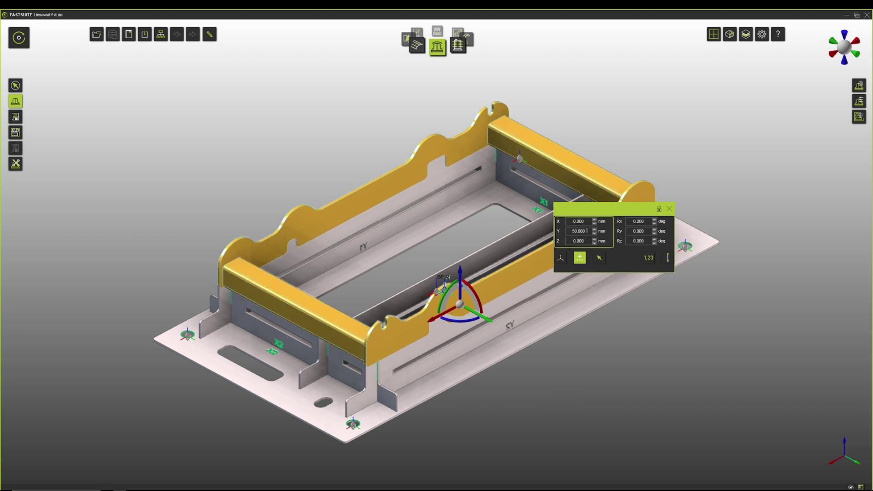
Add another lengthwise support plate at a relative Y offset of -50 mm.
{"action": "key", "text": "Return"}
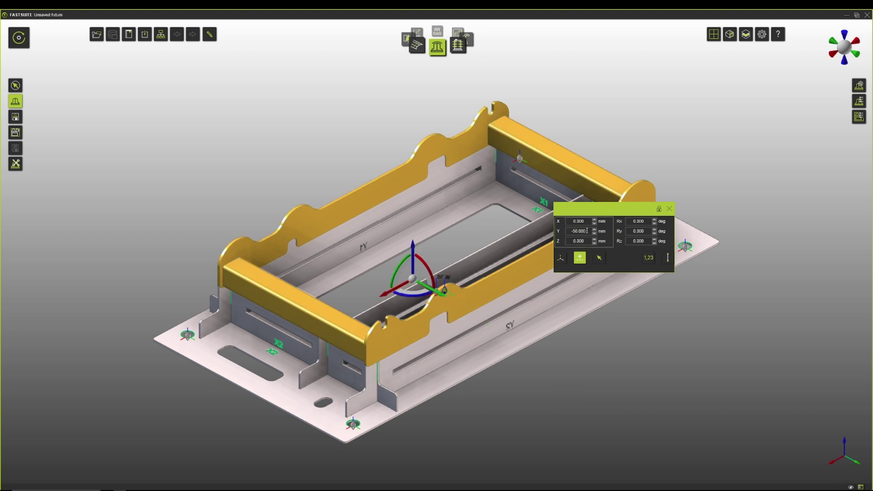
{"action": "right_click", "coordinate": [390, 301]}
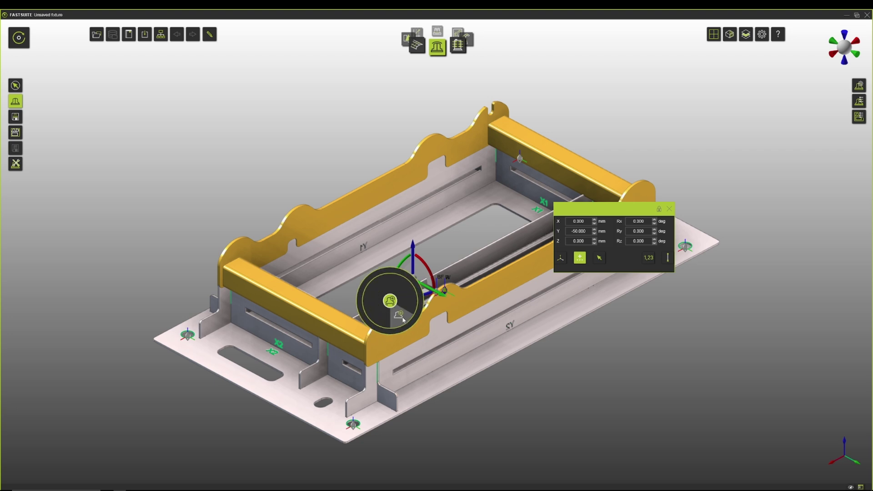
{"action": "left_click", "coordinate": [399, 316]}
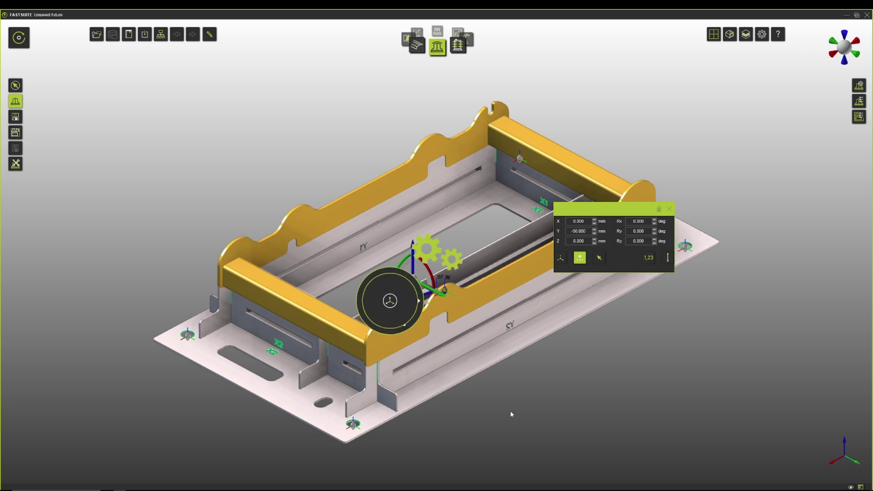
Reset the manipulator's Y offset to 0 and add a crosswise support plate at a relative X offset of 80 mm.
{"action": "left_click", "coordinate": [587, 231]}
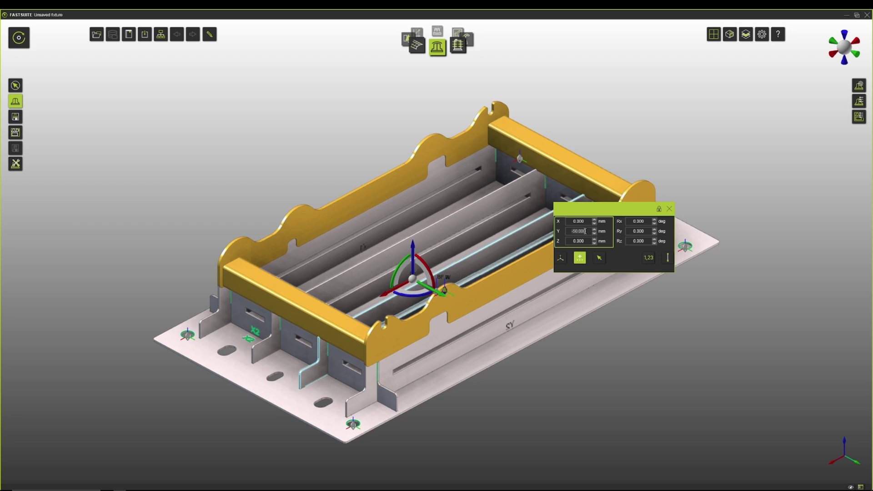
{"action": "key", "text": "Return"}
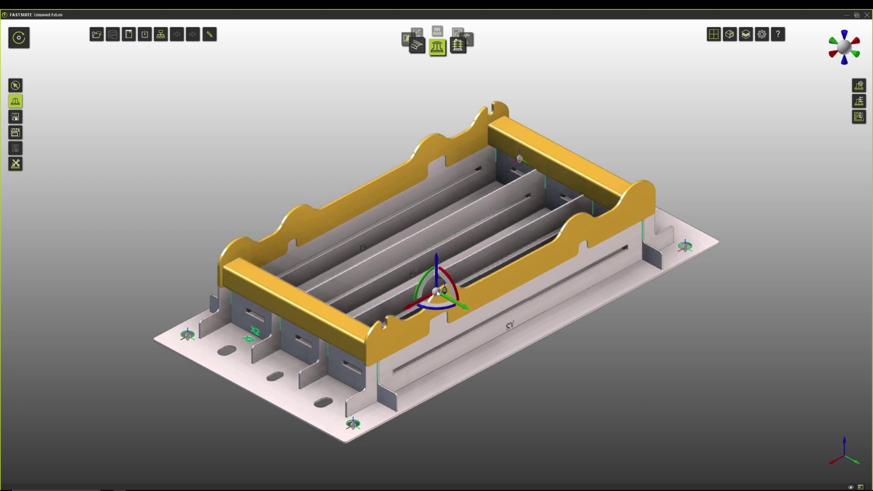
{"action": "left_click", "coordinate": [437, 292]}
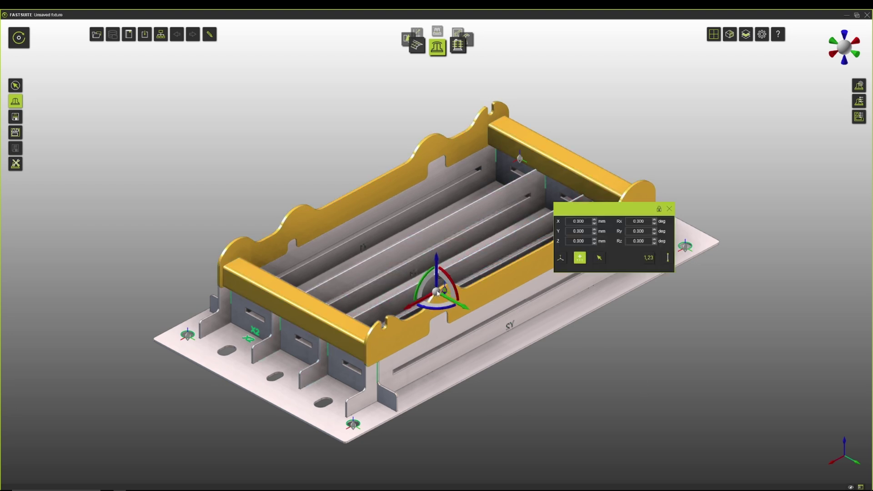
{"action": "left_click", "coordinate": [582, 221]}
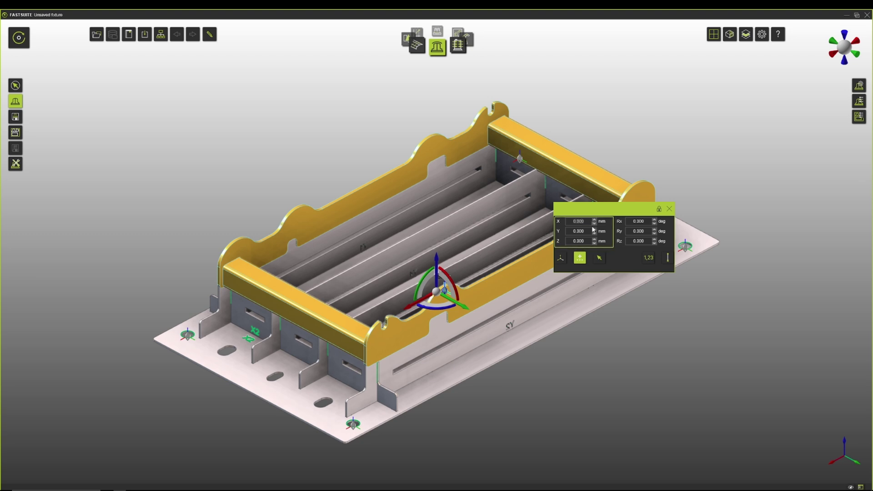
{"action": "type", "text": "80"}
{"action": "key", "text": "Return"}
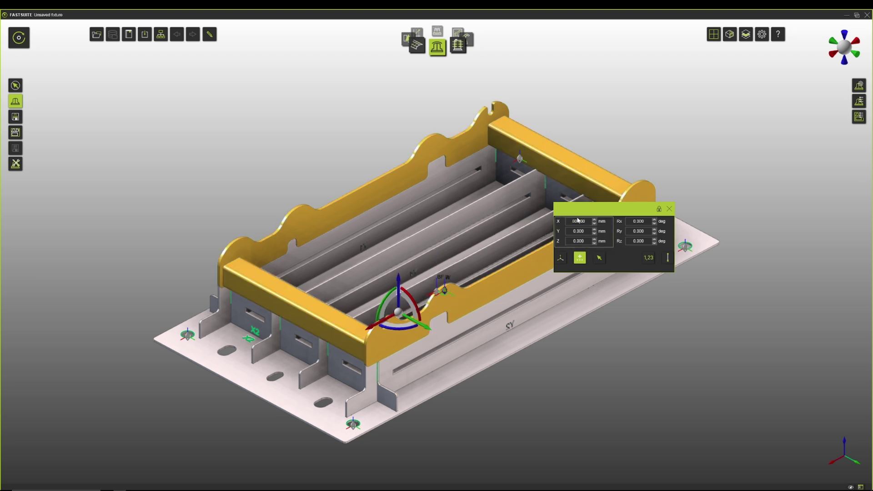
{"action": "right_click", "coordinate": [429, 333]}
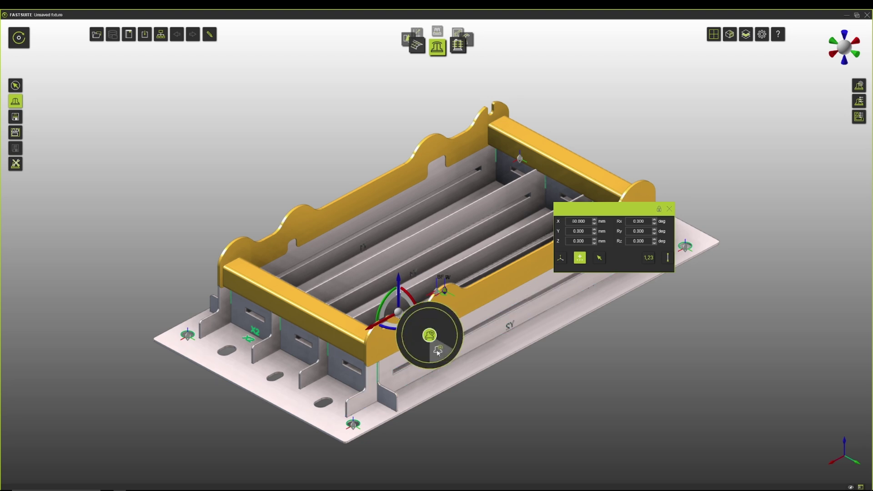
{"action": "left_click", "coordinate": [438, 352]}
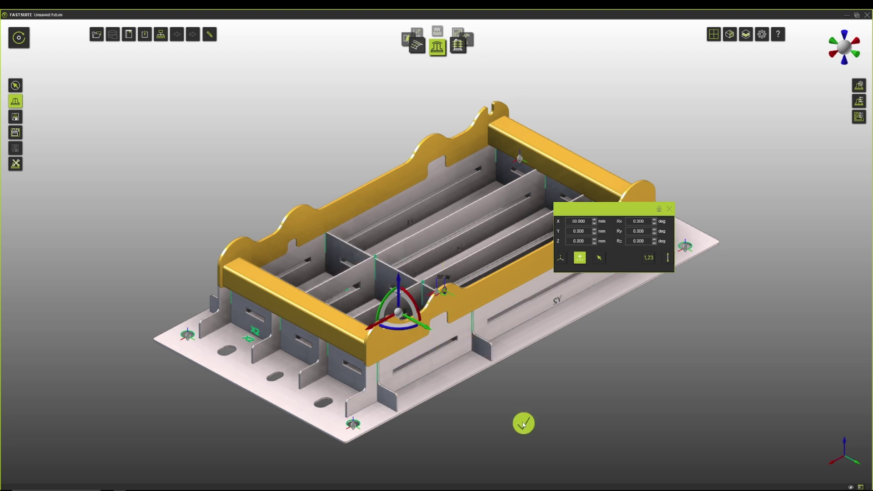
Add a second crosswise support plate at a relative X offset of -80 mm.
{"action": "left_click", "coordinate": [574, 222]}
{"action": "type", "text": "8-"}
{"action": "key", "text": "Return"}
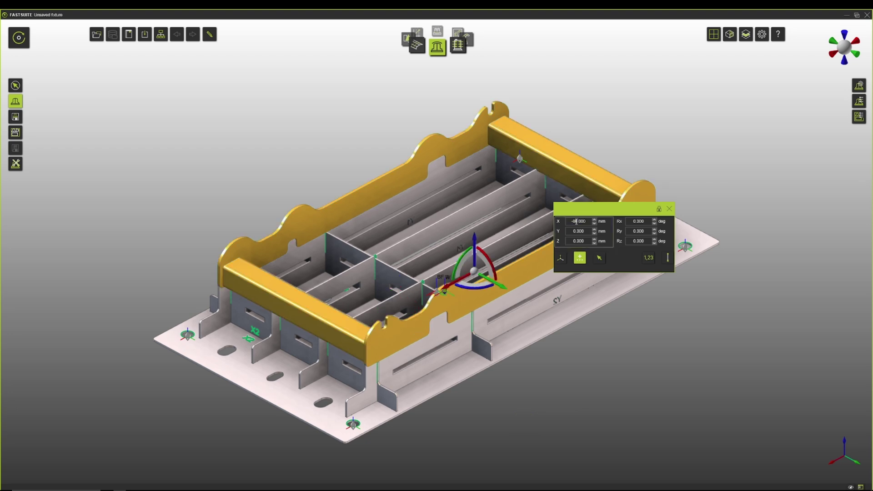
{"action": "right_click", "coordinate": [503, 294]}
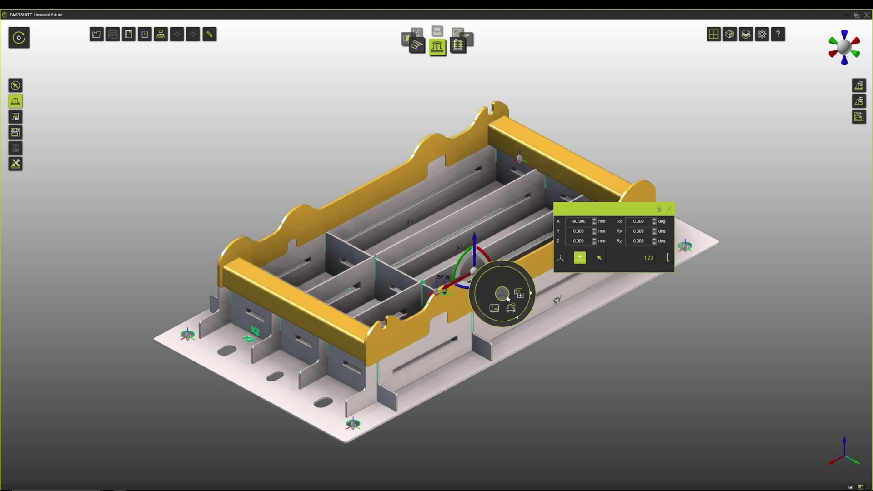
{"action": "left_click", "coordinate": [521, 322]}
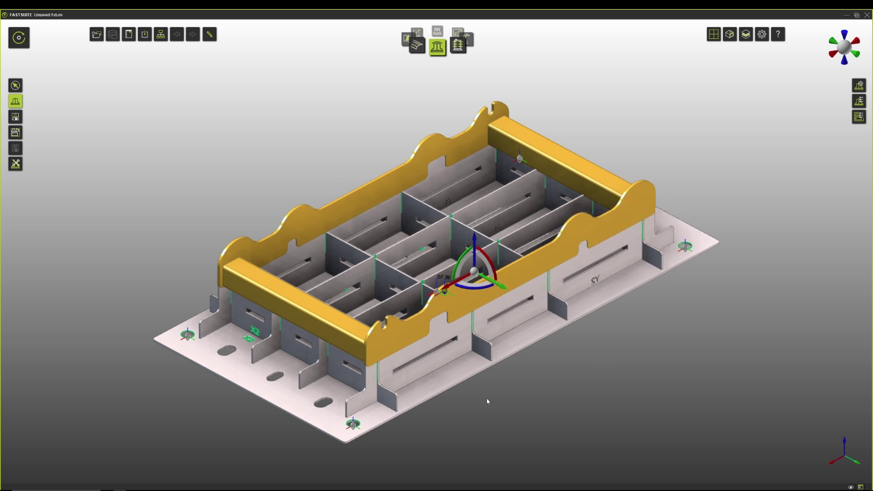
Set the base plate's width to 500 mm.
{"action": "left_click", "coordinate": [460, 368]}
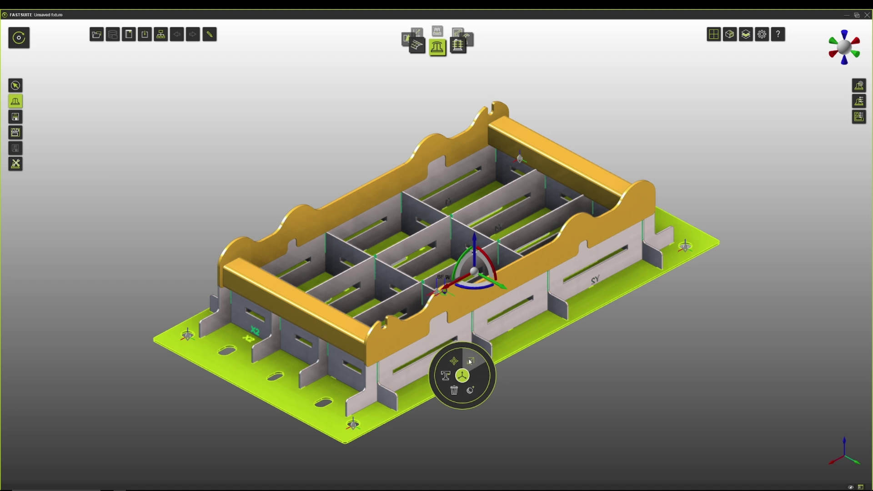
{"action": "left_click", "coordinate": [470, 361]}
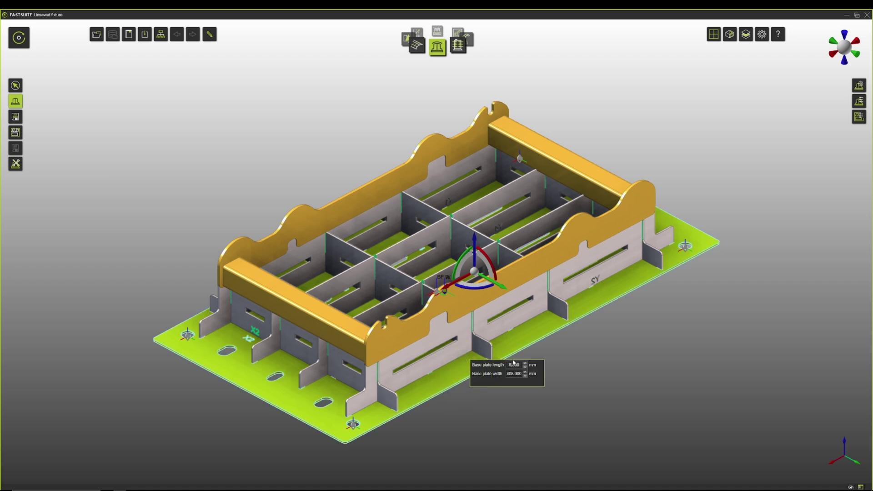
{"action": "key", "text": "Tab"}
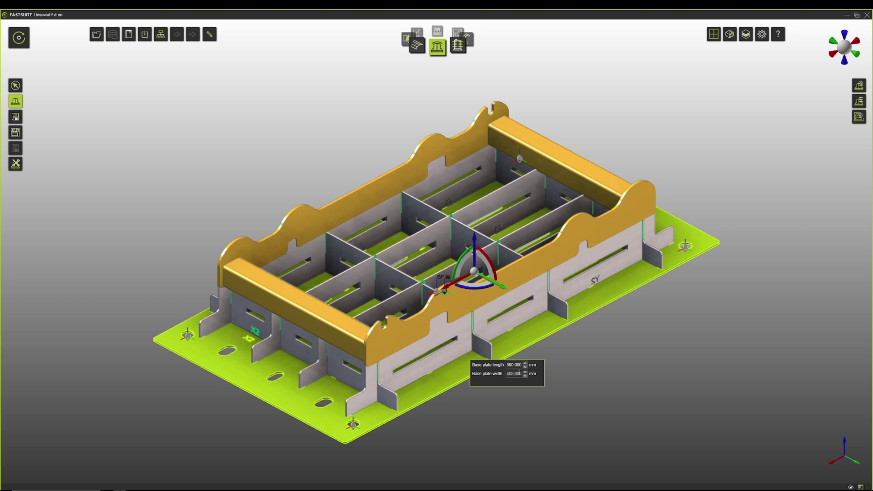
{"action": "type", "text": "500"}
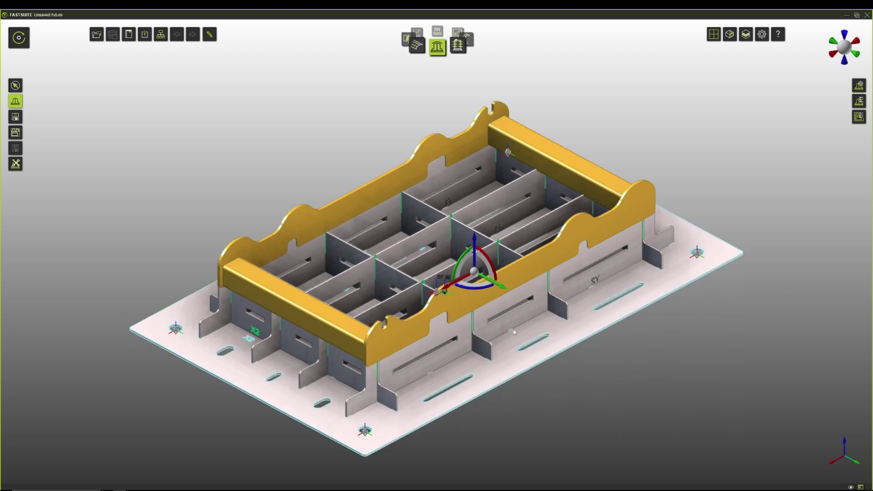
Enable support plates with flanges in the fixture's plate design parameters and recompute the fixture.
{"action": "left_click", "coordinate": [859, 101]}
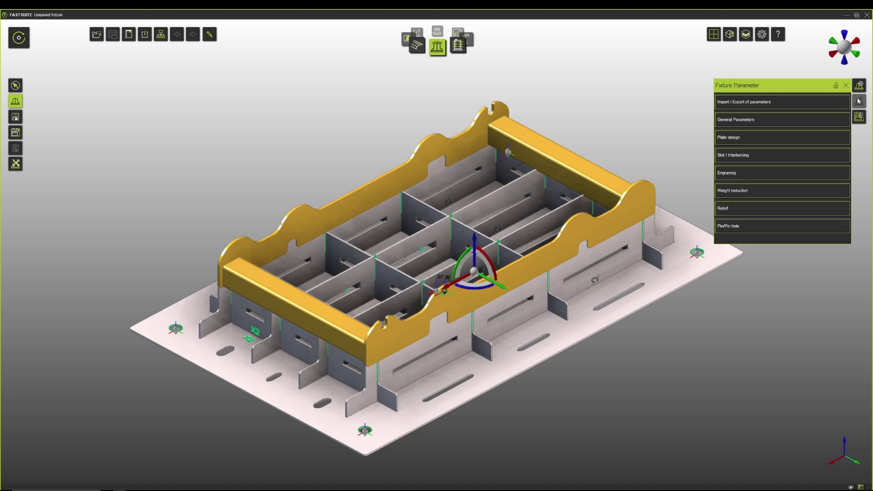
{"action": "left_click", "coordinate": [745, 142]}
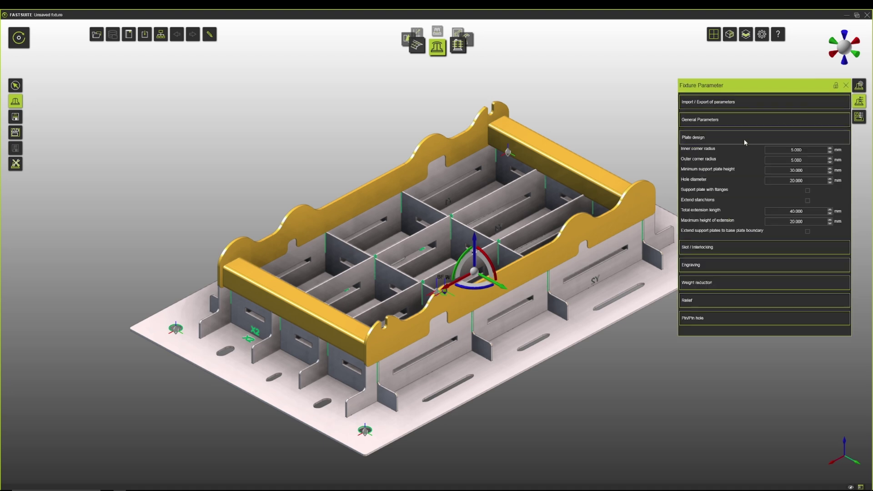
{"action": "left_click", "coordinate": [808, 191]}
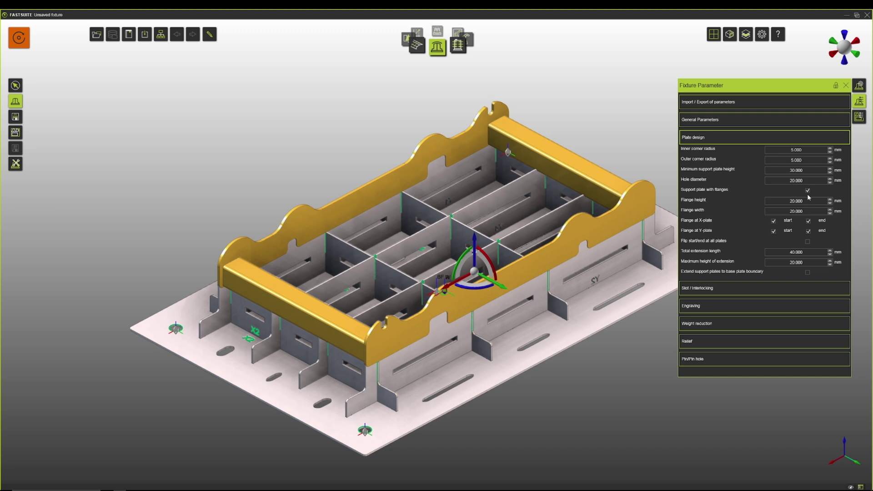
{"action": "left_click", "coordinate": [26, 43]}
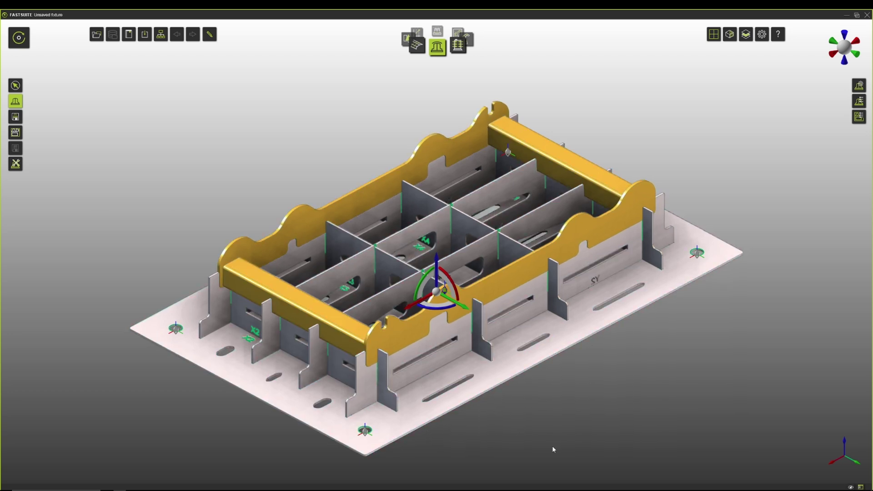
Remove the middle sections of the two lengthwise and two crosswise inner support plates, keeping only their outer ends.
{"action": "scroll", "coordinate": [435, 235], "scroll_direction": "down", "scroll_amount": 1}
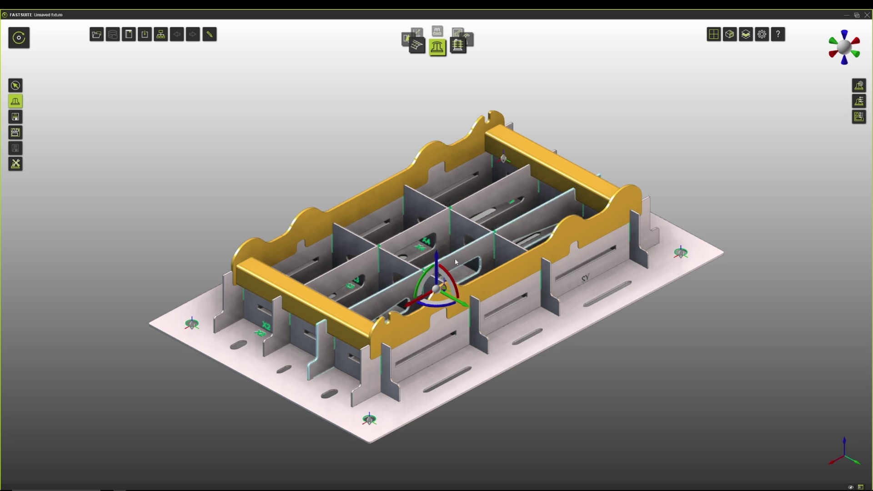
{"action": "left_click", "coordinate": [474, 262]}
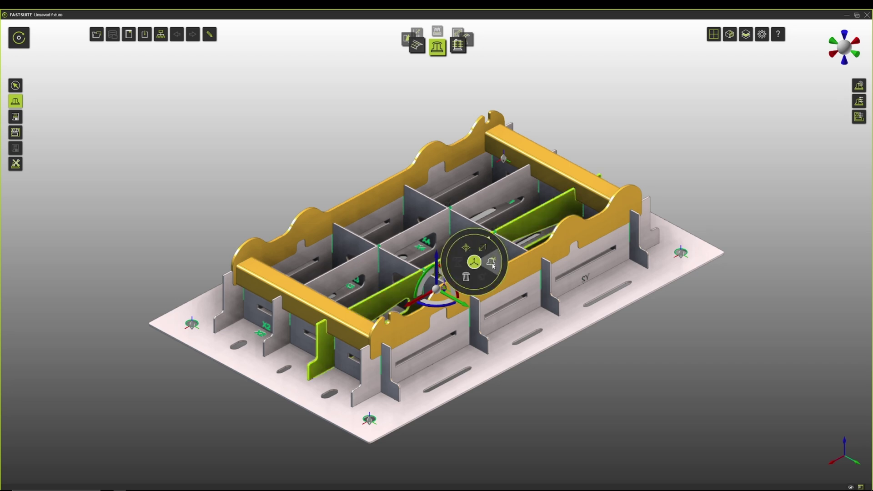
{"action": "left_click", "coordinate": [491, 262]}
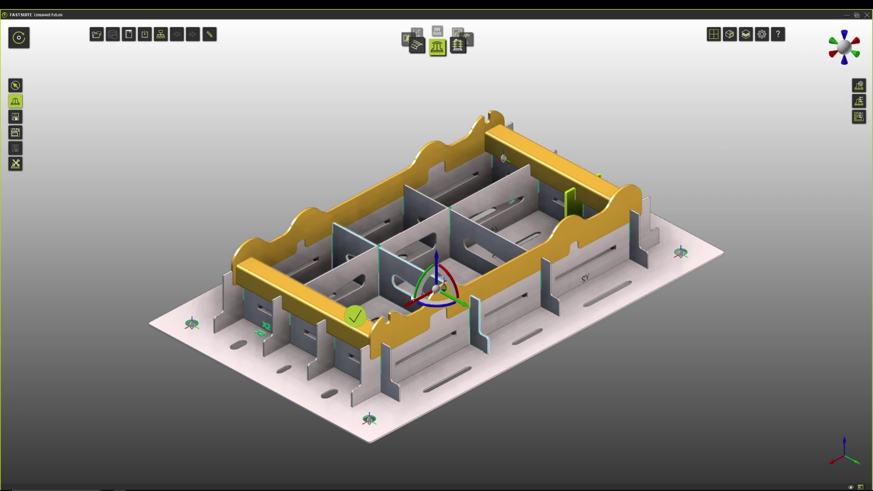
{"action": "left_click", "coordinate": [439, 242]}
{"action": "left_click", "coordinate": [455, 232]}
{"action": "left_click", "coordinate": [406, 273]}
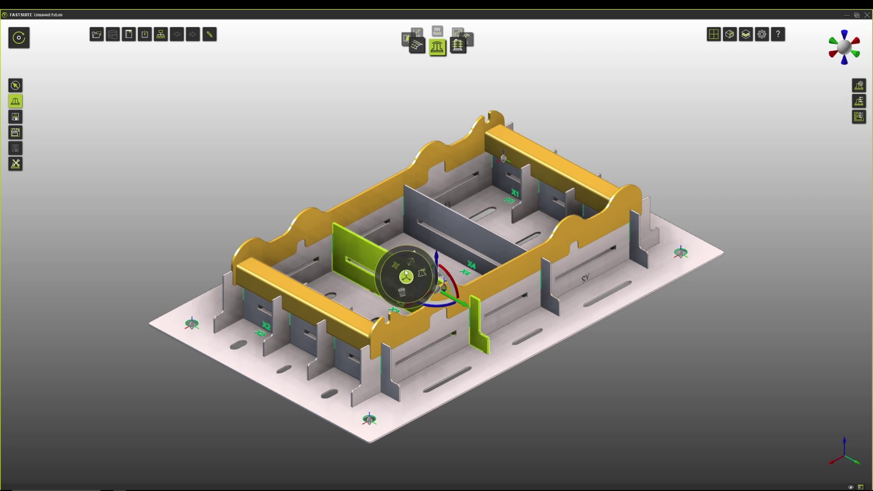
{"action": "left_click", "coordinate": [478, 231]}
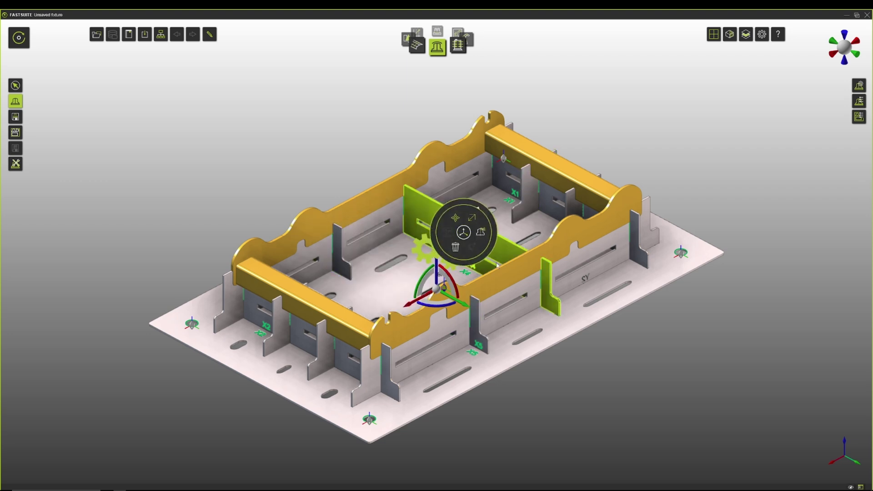
{"action": "key", "text": "Delete"}
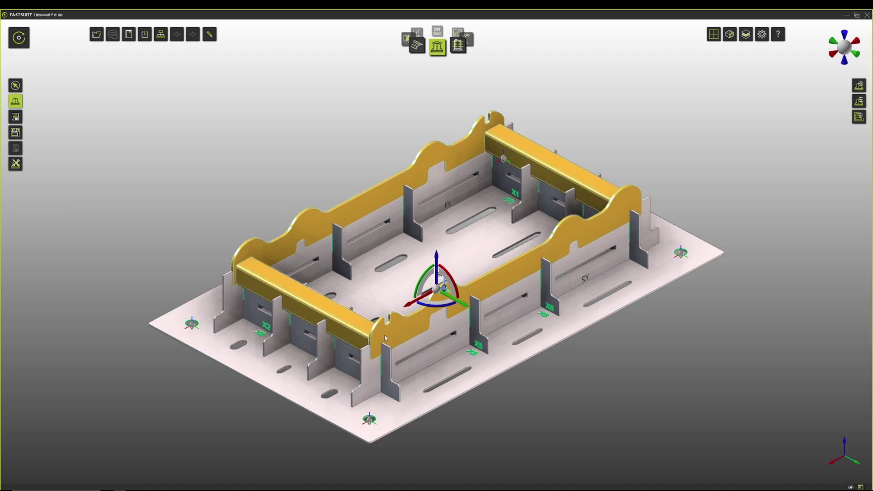
{"action": "scroll", "coordinate": [380, 346], "scroll_direction": "up", "scroll_amount": 3}
{"action": "middle_click_drag", "start_coordinate": [392, 338], "coordinate": [543, 224]}
{"action": "middle_click_drag", "start_coordinate": [715, 150], "coordinate": [599, 287]}
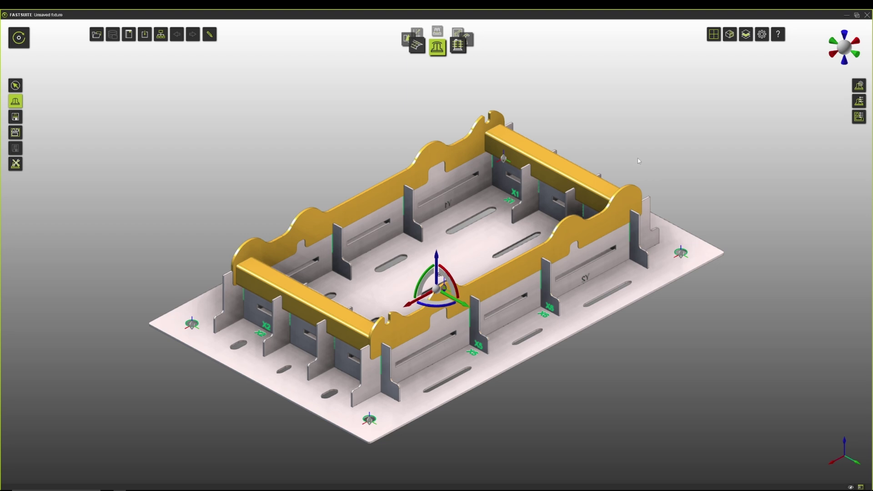
Insert the 3351A23 spring-loaded guide plunger from the component library's clamps and place it beside the base plate.
{"action": "left_click", "coordinate": [130, 35]}
{"action": "left_click", "coordinate": [153, 99]}
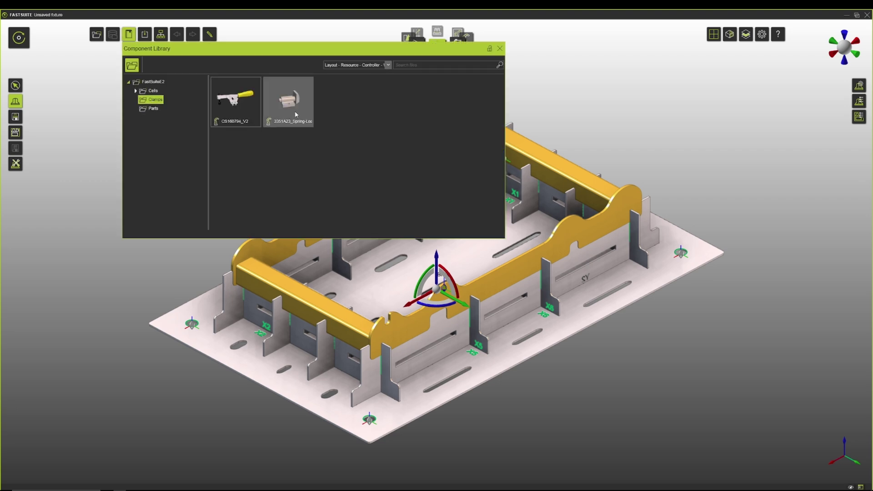
{"action": "left_click", "coordinate": [296, 118]}
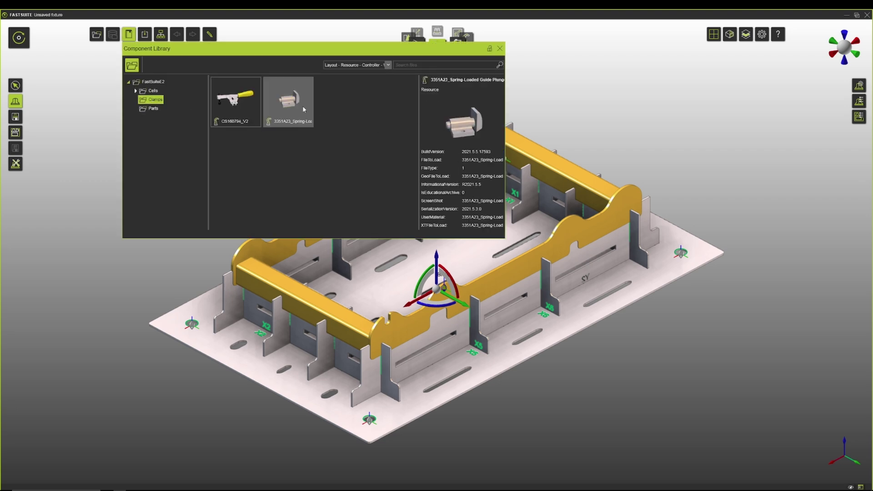
{"action": "left_click_drag", "start_coordinate": [292, 103], "coordinate": [608, 390]}
{"action": "left_click", "coordinate": [607, 390]}
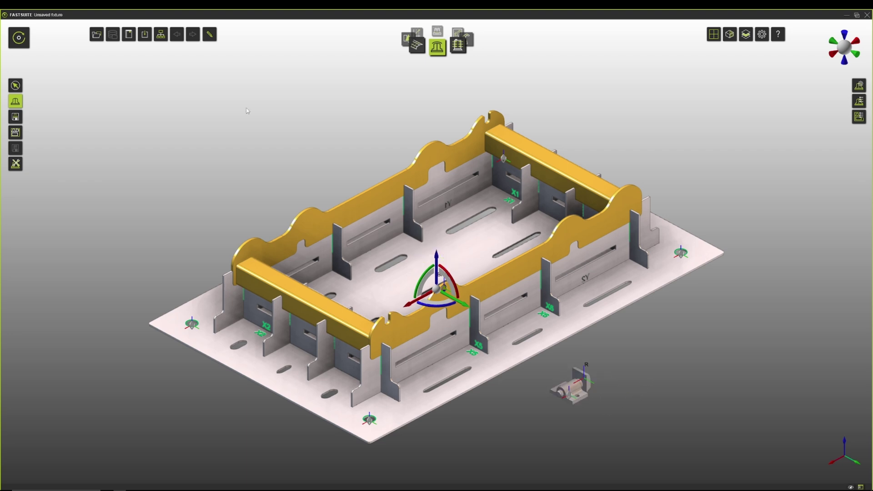
In Drag&Snap mode, snap the plunger clamp to the side rail's outer face at the near corner and rotate it upright.
{"action": "left_click", "coordinate": [213, 37]}
{"action": "left_click", "coordinate": [208, 86]}
{"action": "left_click", "coordinate": [586, 397]}
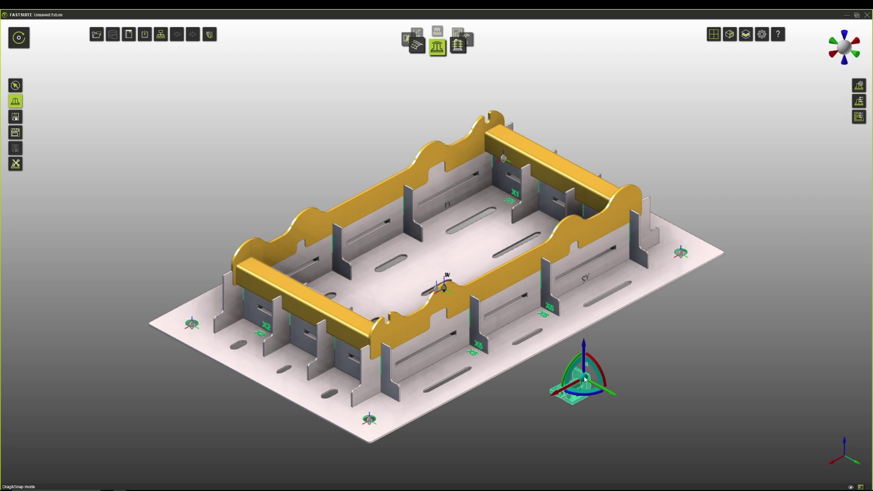
{"action": "left_click_drag", "start_coordinate": [586, 382], "coordinate": [391, 339]}
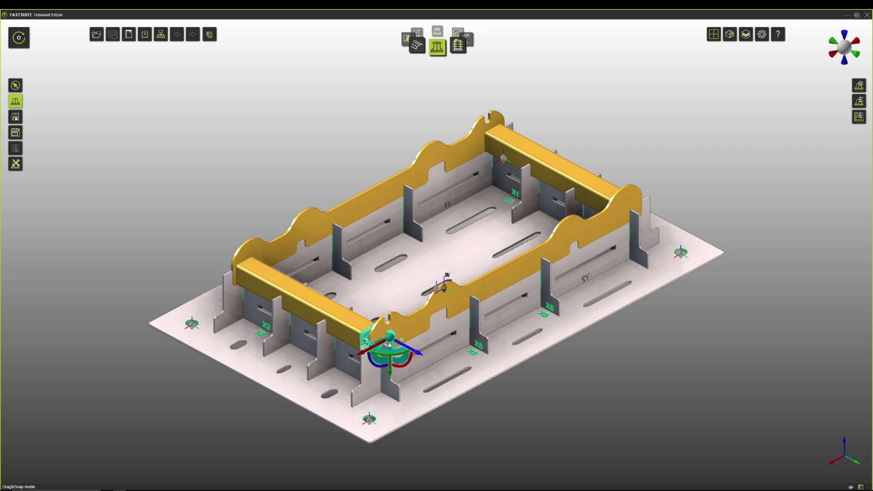
{"action": "scroll", "coordinate": [391, 345], "scroll_direction": "up", "scroll_amount": 5}
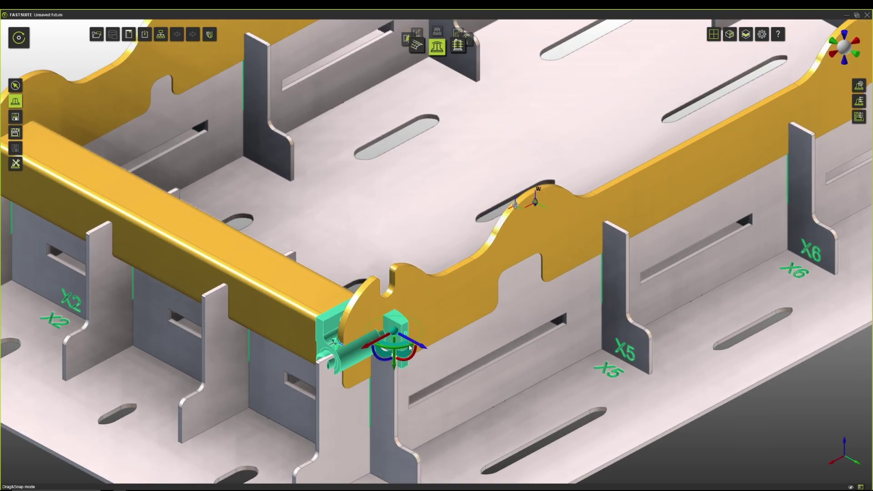
{"action": "left_click", "coordinate": [410, 347]}
{"action": "left_click", "coordinate": [411, 346]}
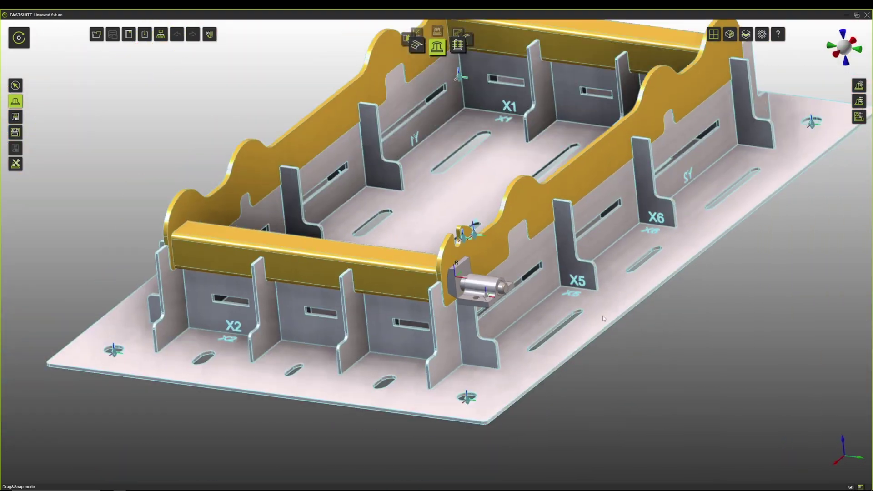
Copy the mounted plunger clamp to create three further clamps around the fixture.
{"action": "scroll", "coordinate": [676, 270], "scroll_direction": "down", "scroll_amount": 2}
{"action": "middle_click_drag", "start_coordinate": [662, 286], "coordinate": [390, 217]}
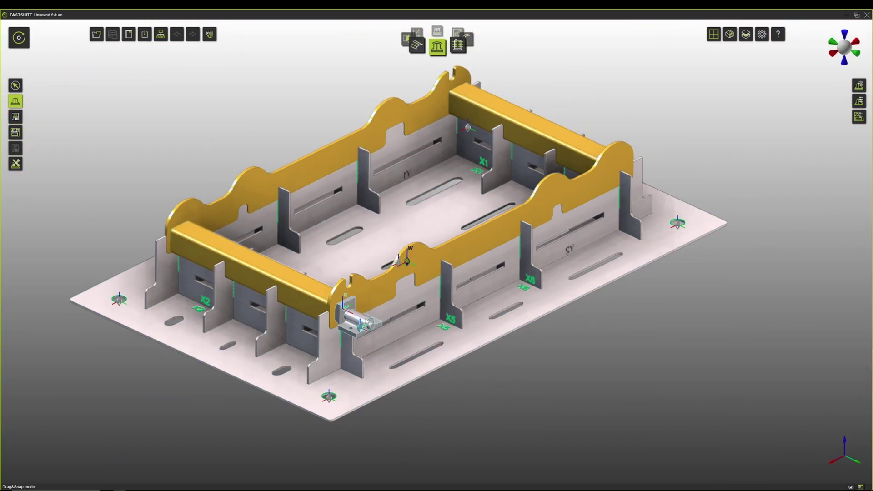
{"action": "left_click", "coordinate": [350, 320]}
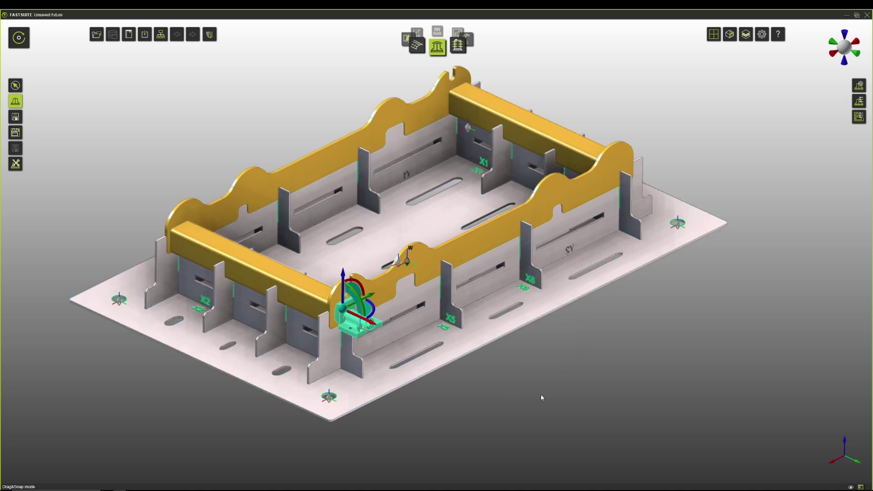
{"action": "left_click", "coordinate": [561, 391]}
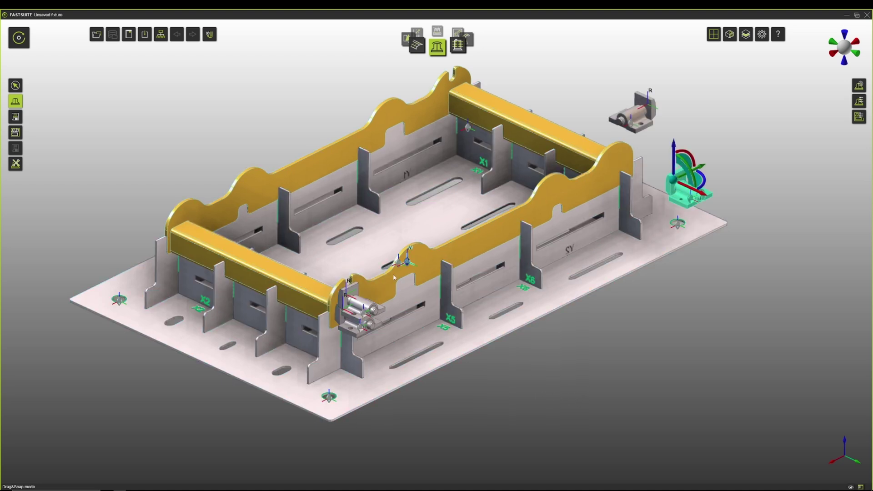
Snap the copied clamps onto the far end of the side rail and the middle of both end crossbars.
{"action": "left_click_drag", "start_coordinate": [364, 303], "coordinate": [304, 262]}
{"action": "scroll", "coordinate": [682, 150], "scroll_direction": "up", "scroll_amount": 5}
{"action": "left_click", "coordinate": [644, 247]}
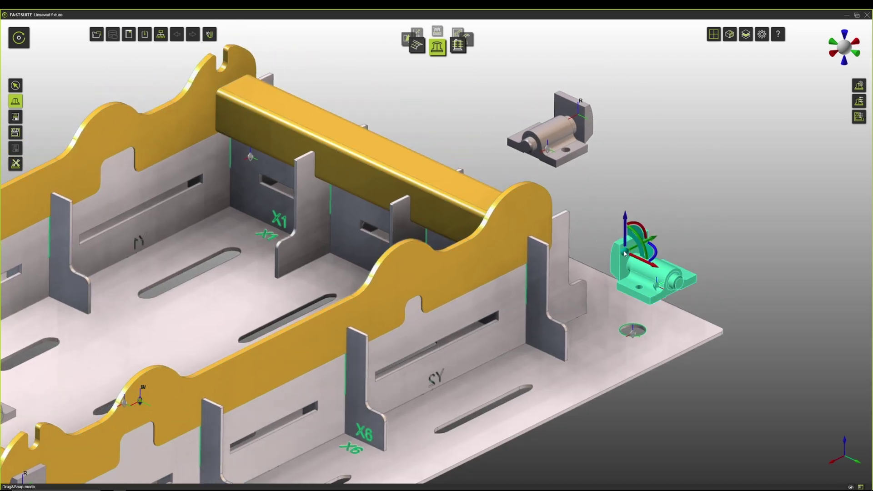
{"action": "right_click", "coordinate": [625, 254]}
{"action": "left_click", "coordinate": [642, 258]}
{"action": "left_click", "coordinate": [633, 243]}
{"action": "left_click_drag", "start_coordinate": [531, 230], "coordinate": [578, 205]}
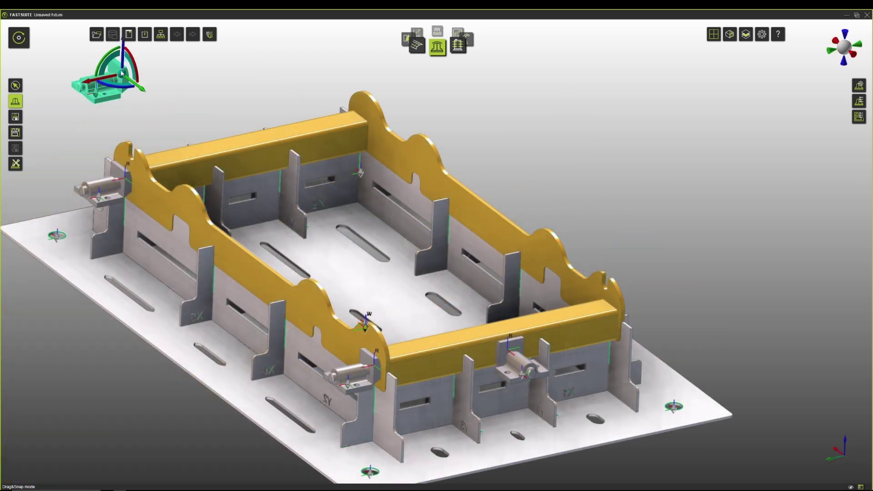
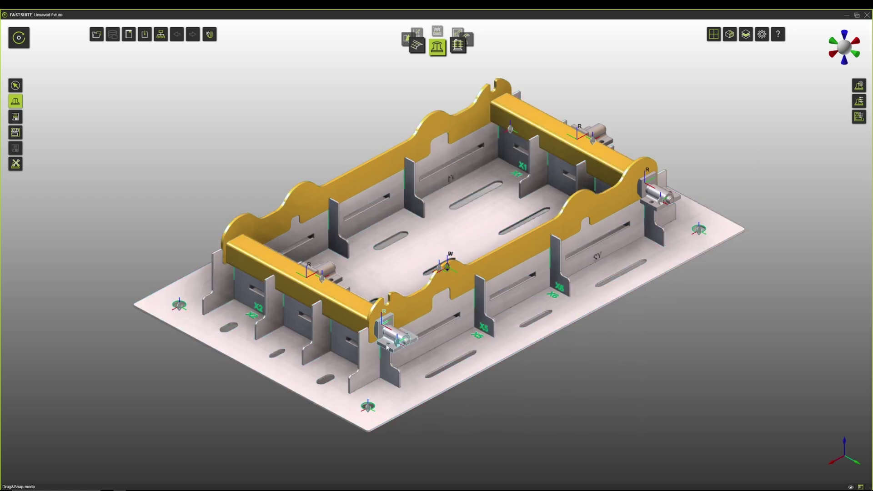
Set the plate design's total extension length to 0 mm and recompute the fixture.
{"action": "left_click", "coordinate": [860, 104]}
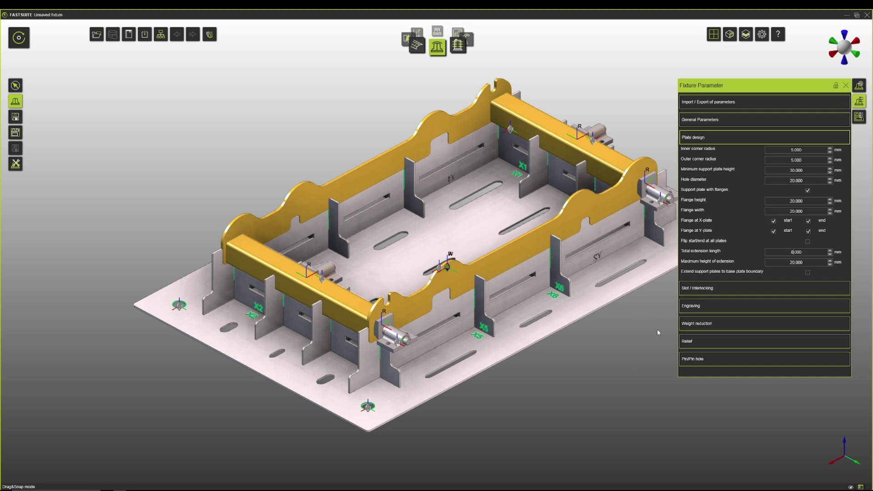
{"action": "key", "text": "Tab"}
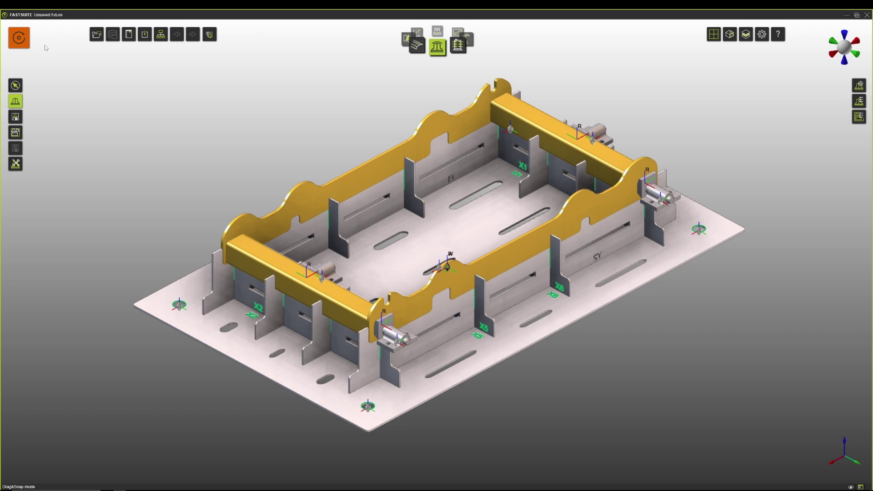
{"action": "left_click", "coordinate": [18, 38]}
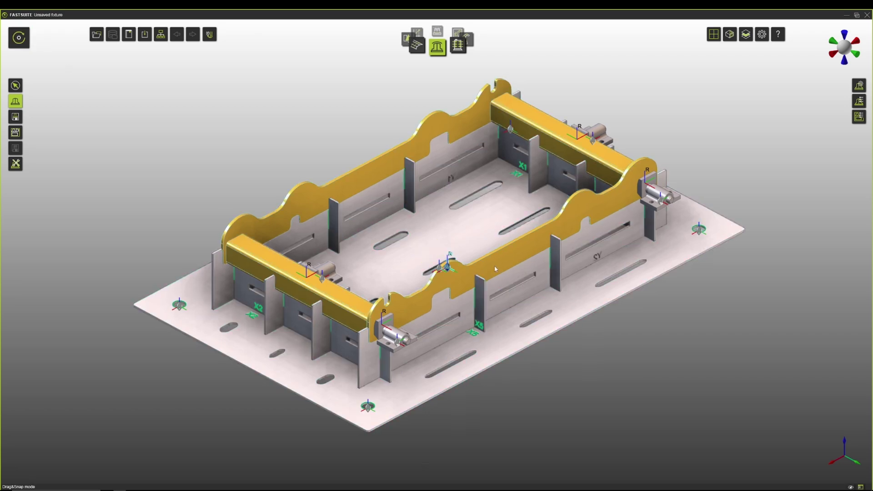
Return to edit mode and resize support plate X5 so the top of its outer end sits lower.
{"action": "scroll", "coordinate": [498, 273], "scroll_direction": "up", "scroll_amount": 3}
{"action": "middle_click_drag", "start_coordinate": [511, 253], "coordinate": [460, 277]}
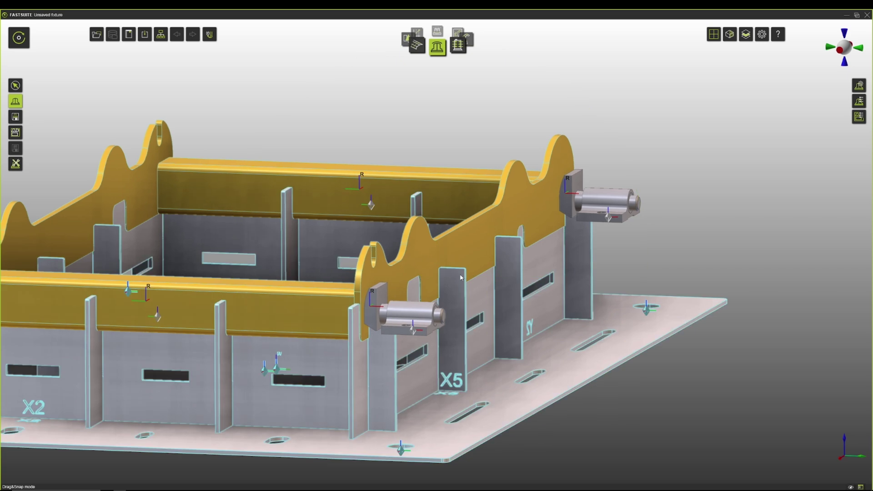
{"action": "left_click", "coordinate": [210, 35]}
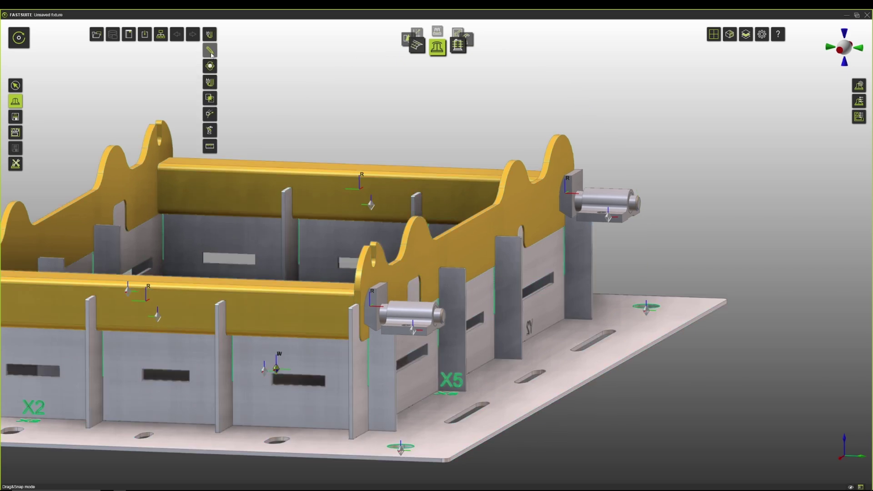
{"action": "left_click", "coordinate": [210, 52]}
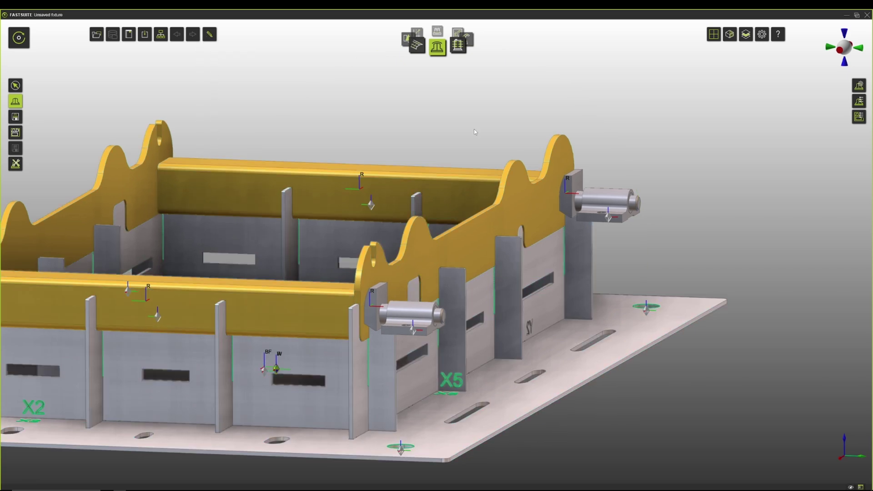
{"action": "left_click", "coordinate": [462, 279]}
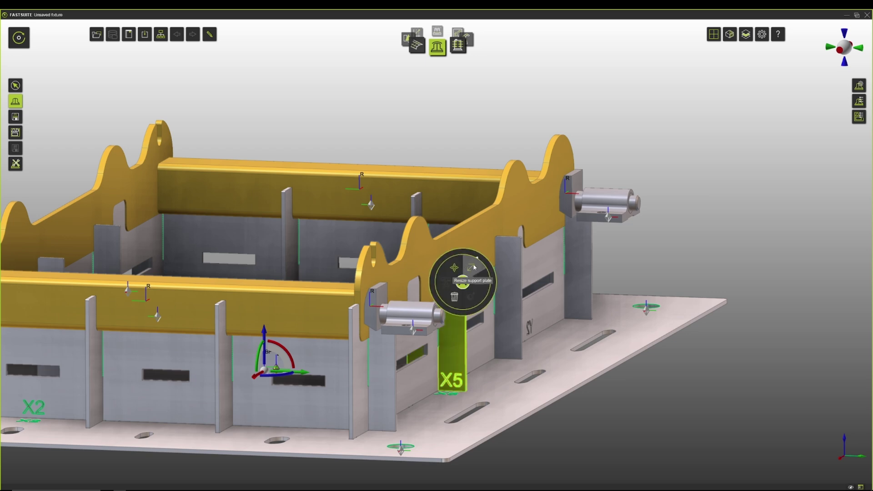
{"action": "left_click", "coordinate": [474, 267]}
{"action": "left_click_drag", "start_coordinate": [465, 231], "coordinate": [448, 297]}
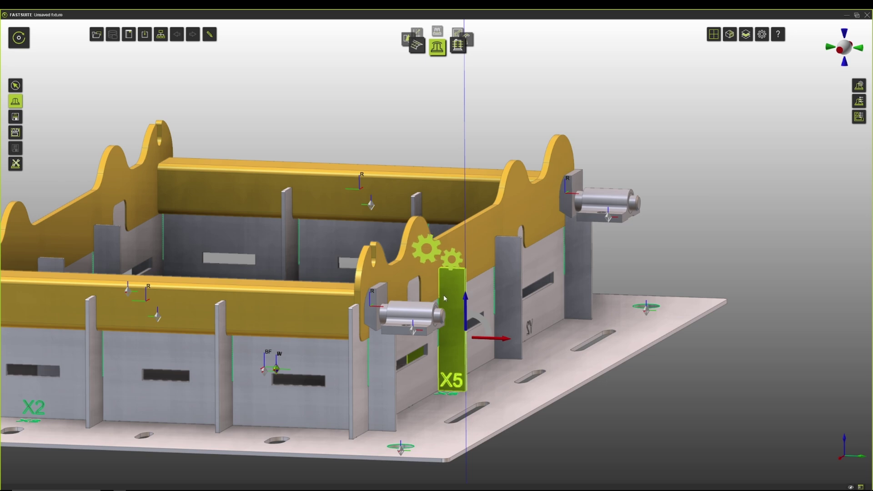
Lower the top of the outer end of the crosswise support plate next to X5.
{"action": "left_click", "coordinate": [519, 248]}
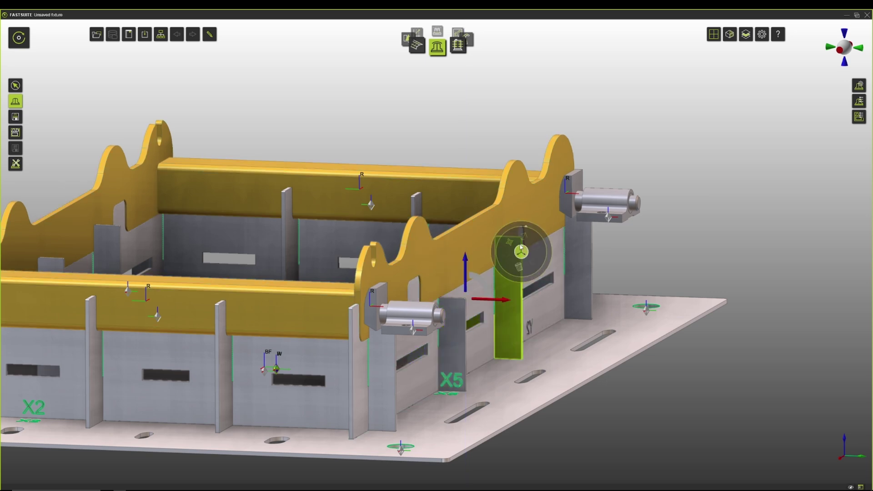
{"action": "left_click", "coordinate": [525, 223]}
{"action": "left_click_drag", "start_coordinate": [523, 199], "coordinate": [522, 240]}
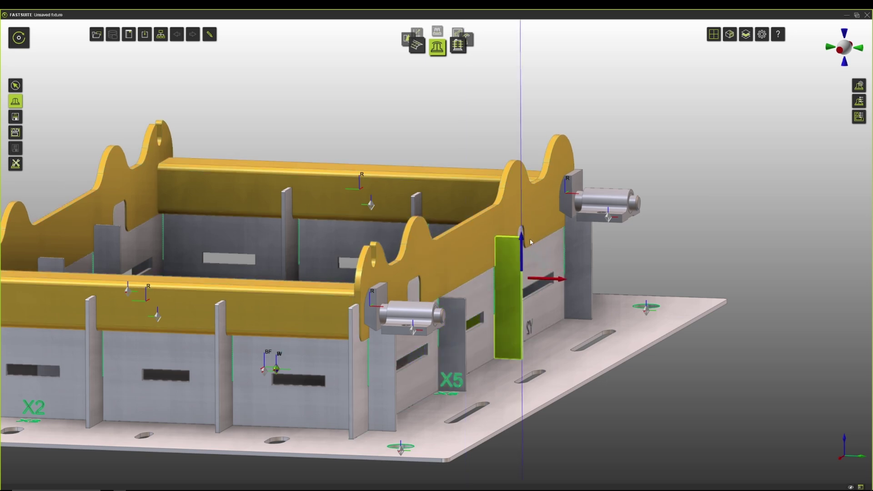
Resize end support plate X2 beneath the corner clamp, lowering its outer edge to clear the plunger.
{"action": "left_click", "coordinate": [389, 354]}
{"action": "left_click", "coordinate": [399, 338]}
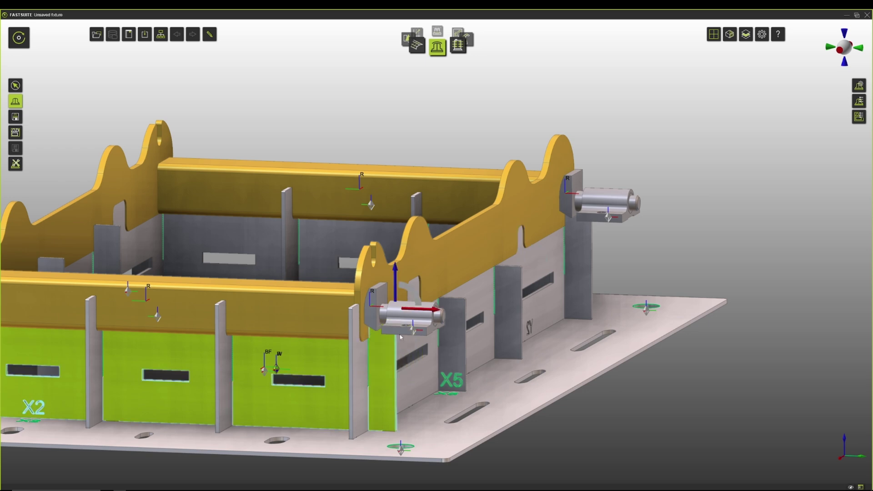
{"action": "left_click", "coordinate": [840, 51]}
{"action": "scroll", "coordinate": [484, 308], "scroll_direction": "up", "scroll_amount": 5}
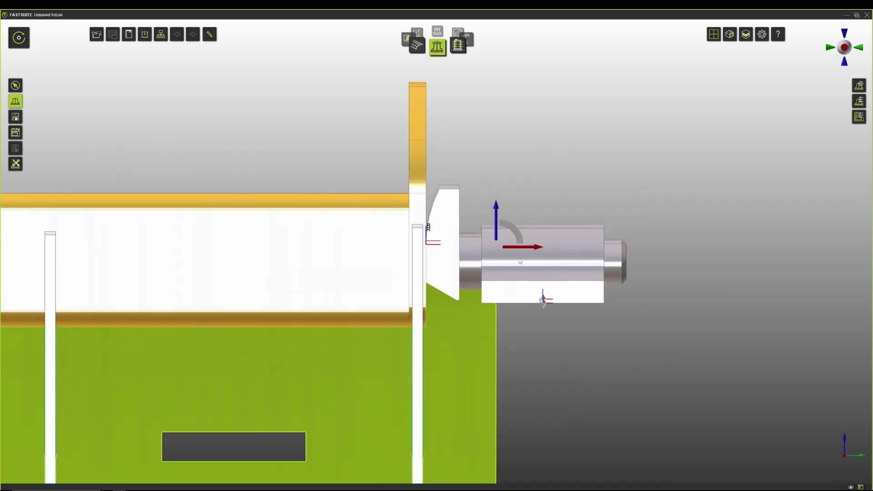
{"action": "left_click_drag", "start_coordinate": [519, 231], "coordinate": [479, 312]}
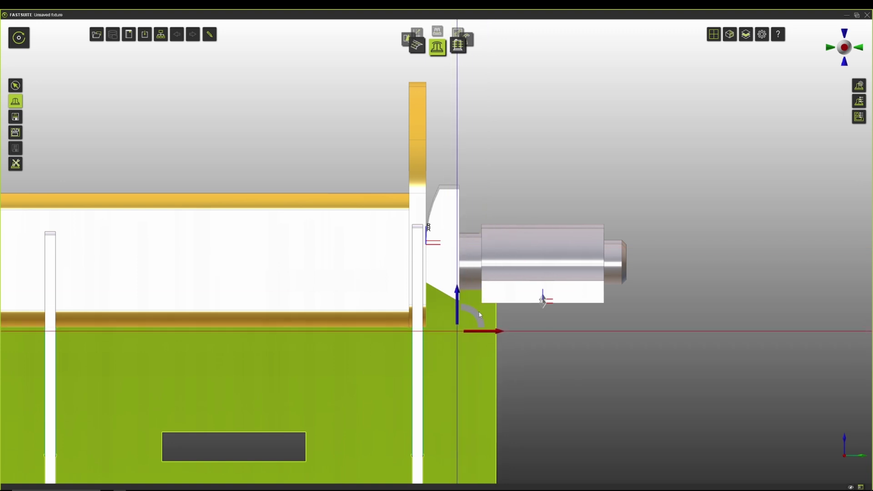
Resize end support plate X1 beneath the other corner clamp, lowering its outer edge to clear the plunger.
{"action": "left_click", "coordinate": [860, 49]}
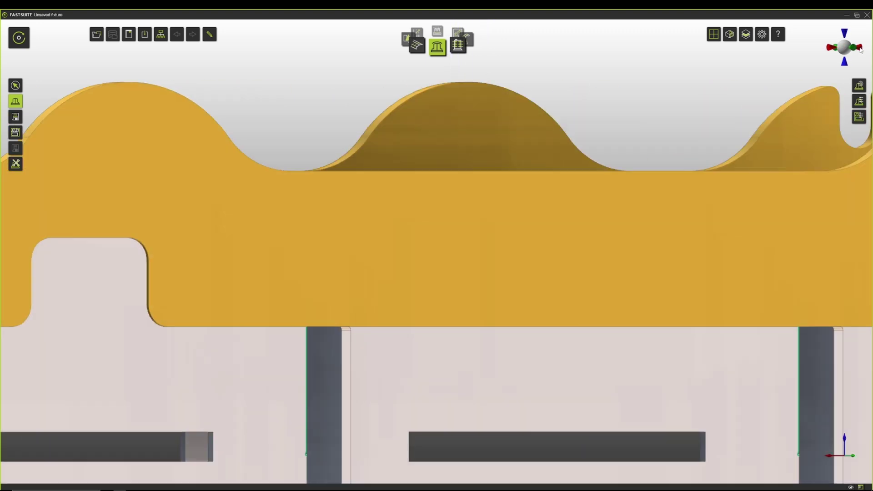
{"action": "left_click", "coordinate": [402, 363]}
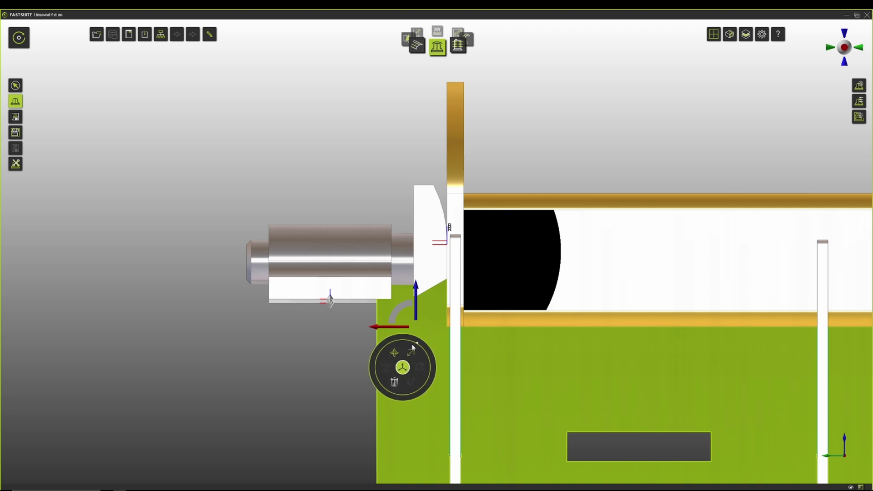
{"action": "left_click_drag", "start_coordinate": [370, 227], "coordinate": [412, 321]}
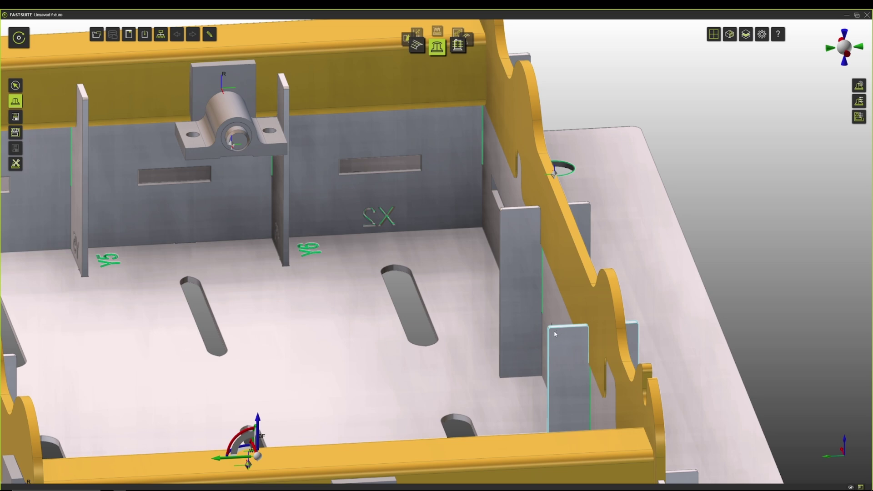
Lower the tops of the inner ends of both crosswise support plates on the frame side opposite the corner clamps.
{"action": "left_click", "coordinate": [556, 334]}
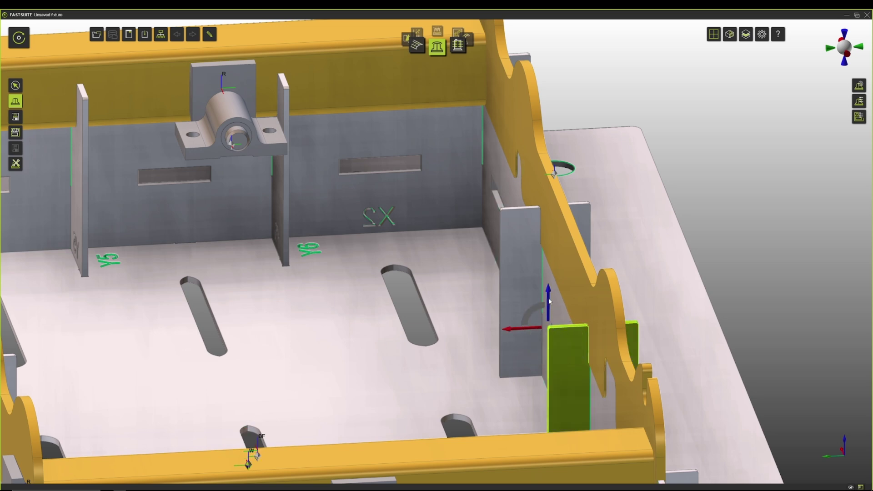
{"action": "left_click_drag", "start_coordinate": [550, 300], "coordinate": [548, 337]}
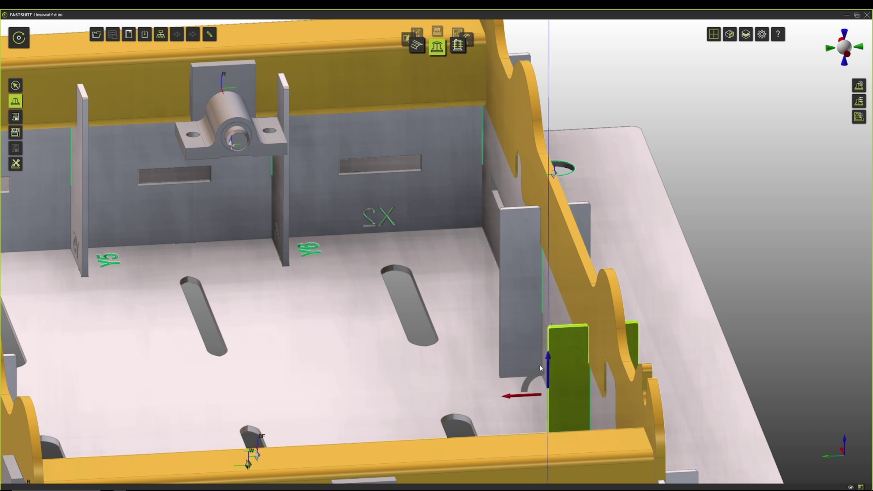
{"action": "left_click", "coordinate": [525, 225]}
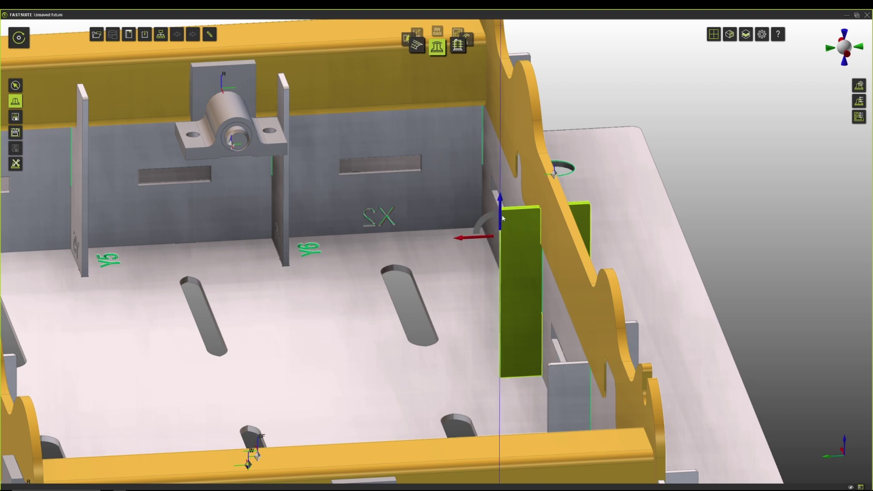
{"action": "left_click_drag", "start_coordinate": [503, 212], "coordinate": [504, 249]}
{"action": "left_click", "coordinate": [725, 211]}
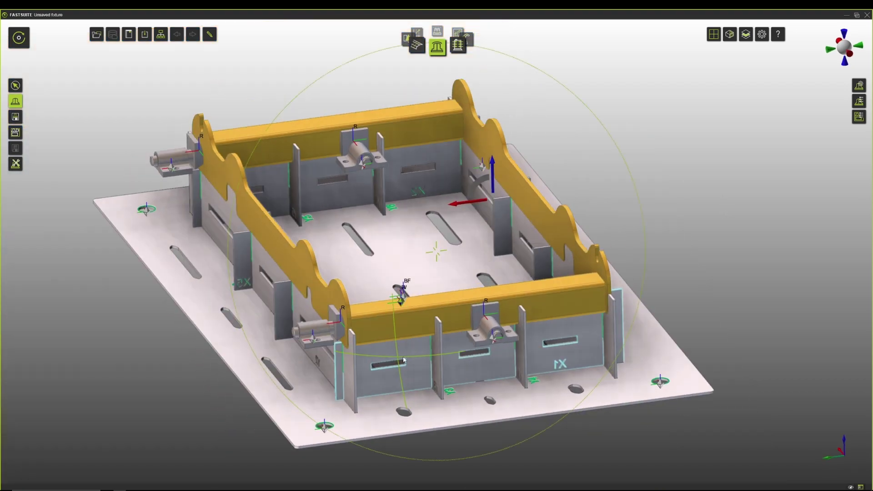
Shorten support plate Y3 by pulling its outer edge inward until only a narrow strip remains beside plate X1.
{"action": "middle_click_drag", "start_coordinate": [403, 360], "coordinate": [487, 315]}
{"action": "middle_click_drag", "start_coordinate": [421, 228], "coordinate": [452, 214]}
{"action": "scroll", "coordinate": [522, 319], "scroll_direction": "up", "scroll_amount": 3}
{"action": "middle_click_drag", "start_coordinate": [523, 320], "coordinate": [494, 244]}
{"action": "scroll", "coordinate": [491, 287], "scroll_direction": "up", "scroll_amount": 3}
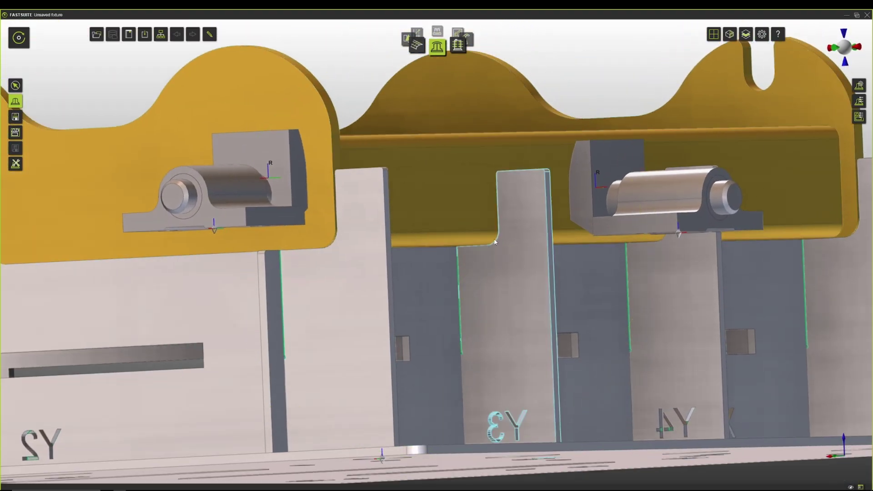
{"action": "middle_click_drag", "start_coordinate": [526, 188], "coordinate": [483, 391]}
{"action": "scroll", "coordinate": [493, 398], "scroll_direction": "up", "scroll_amount": 3}
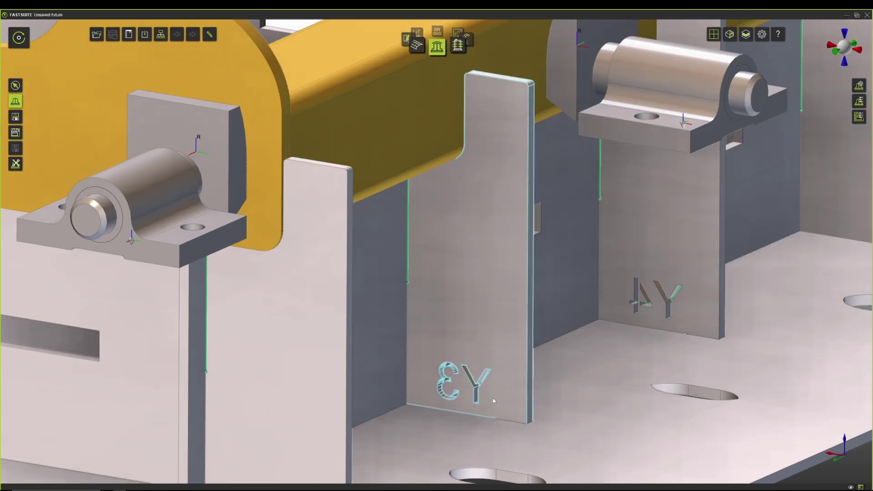
{"action": "left_click", "coordinate": [494, 400]}
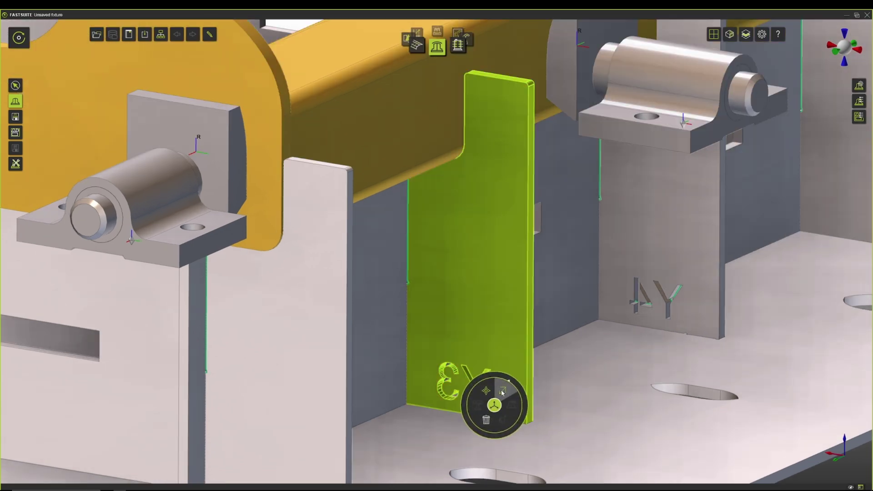
{"action": "left_click", "coordinate": [502, 392]}
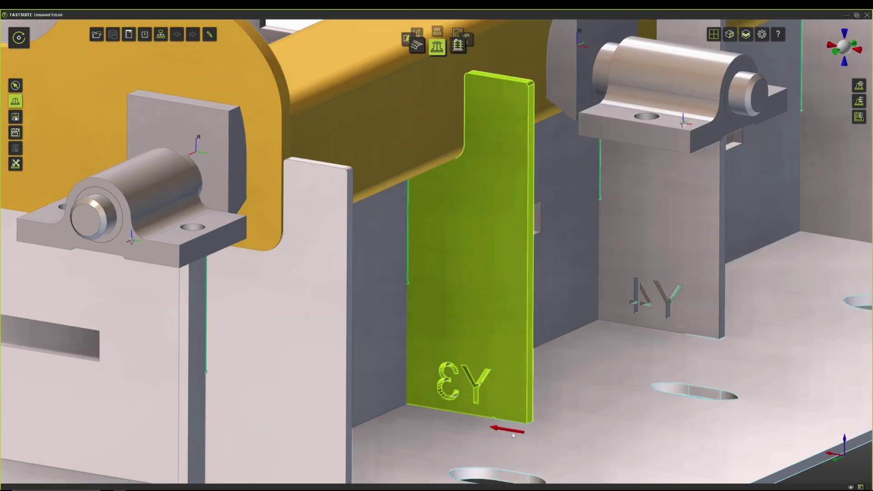
{"action": "left_click_drag", "start_coordinate": [500, 432], "coordinate": [413, 412]}
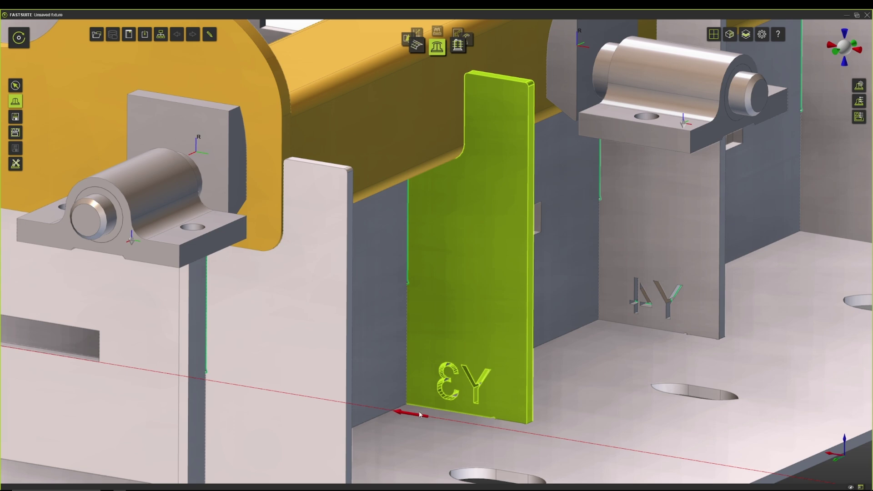
Shorten support plate Y4 beneath the end plunger clamp by pulling its outer edge inward toward plate X1.
{"action": "middle_click_drag", "start_coordinate": [509, 182], "coordinate": [477, 178]}
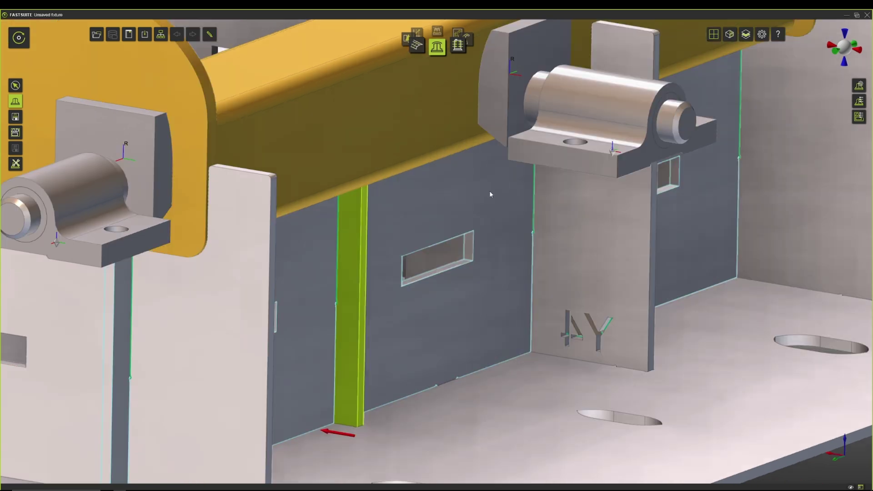
{"action": "scroll", "coordinate": [568, 347], "scroll_direction": "down", "scroll_amount": 1}
{"action": "right_click", "coordinate": [623, 363]}
{"action": "left_click", "coordinate": [634, 347]}
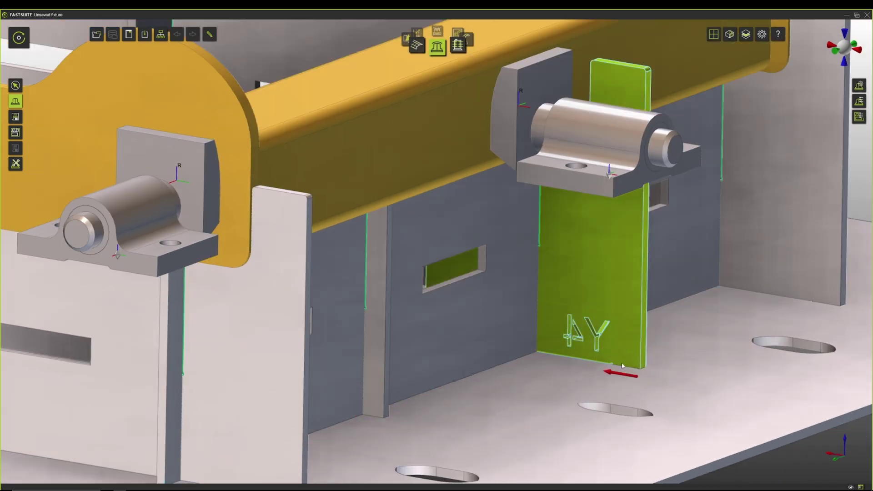
{"action": "left_click_drag", "start_coordinate": [623, 379], "coordinate": [554, 360]}
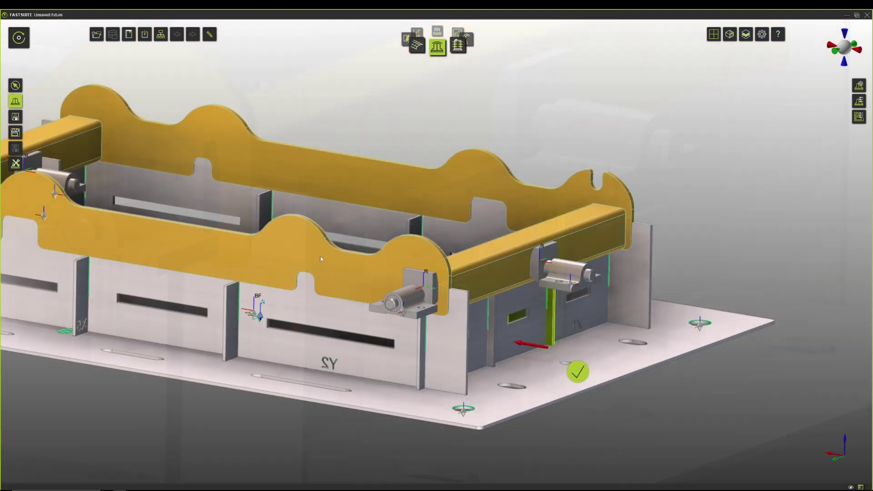
Create a tower with a top plate beneath the corner plunger clamp near plate X2 and recompute the fixture.
{"action": "middle_click_drag", "start_coordinate": [321, 259], "coordinate": [210, 223]}
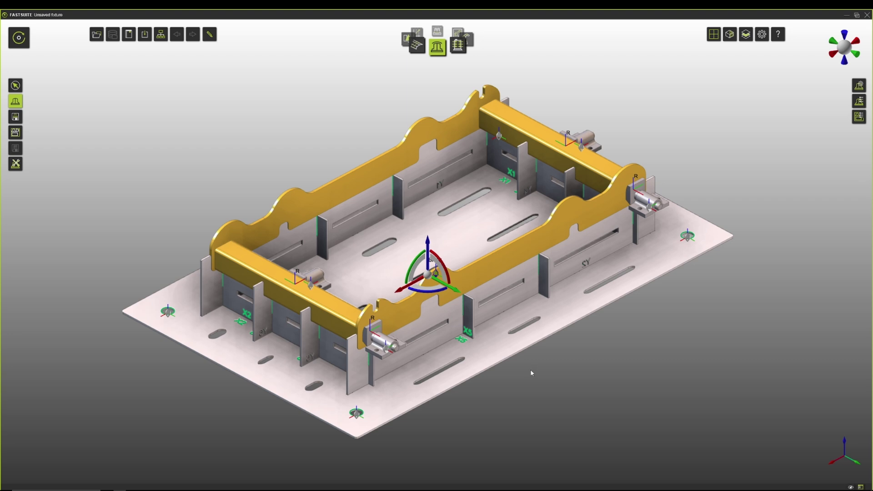
{"action": "scroll", "coordinate": [391, 352], "scroll_direction": "up", "scroll_amount": 3}
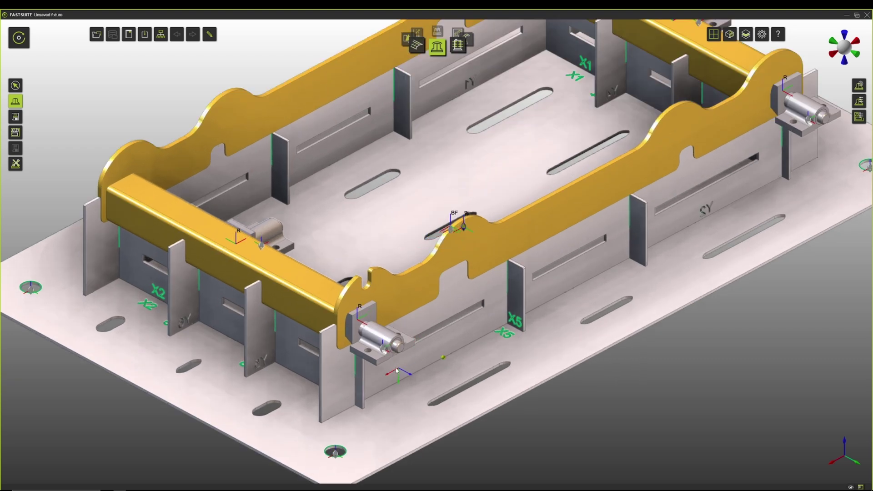
{"action": "mouse_move", "coordinate": [383, 345]}
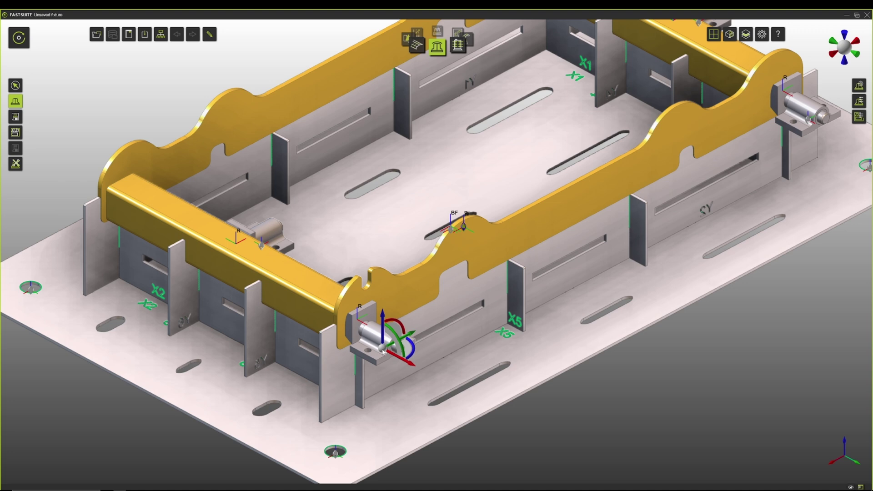
{"action": "right_click", "coordinate": [384, 352]}
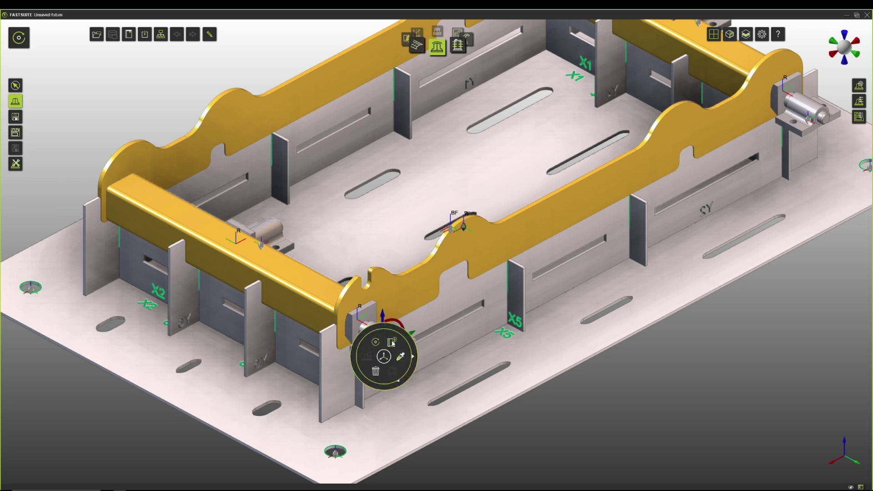
{"action": "left_click", "coordinate": [392, 345]}
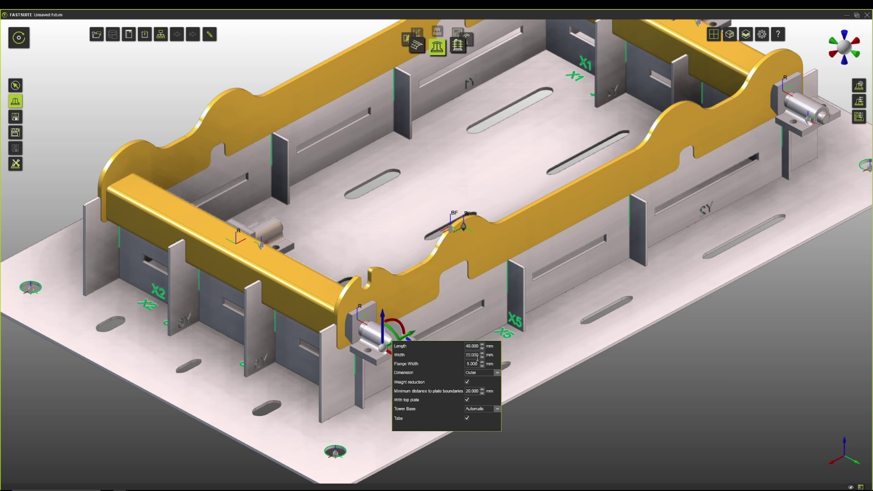
{"action": "left_click", "coordinate": [561, 405]}
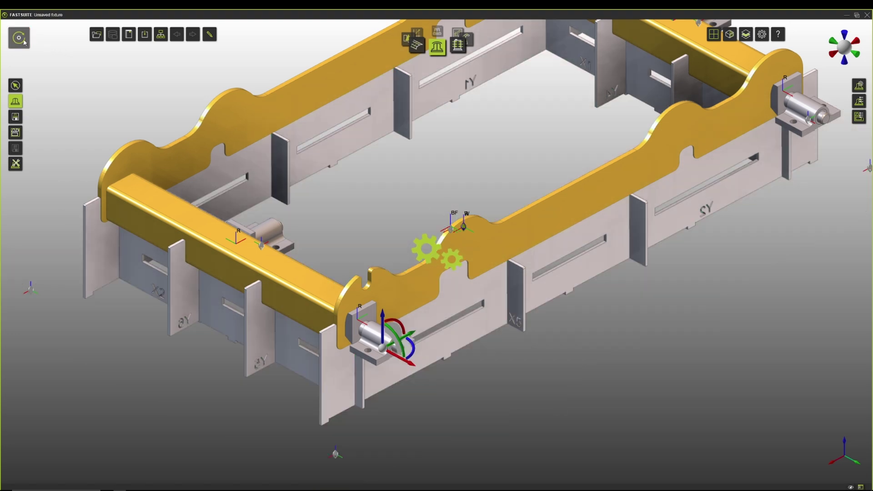
{"action": "middle_click_drag", "start_coordinate": [421, 308], "coordinate": [429, 416]}
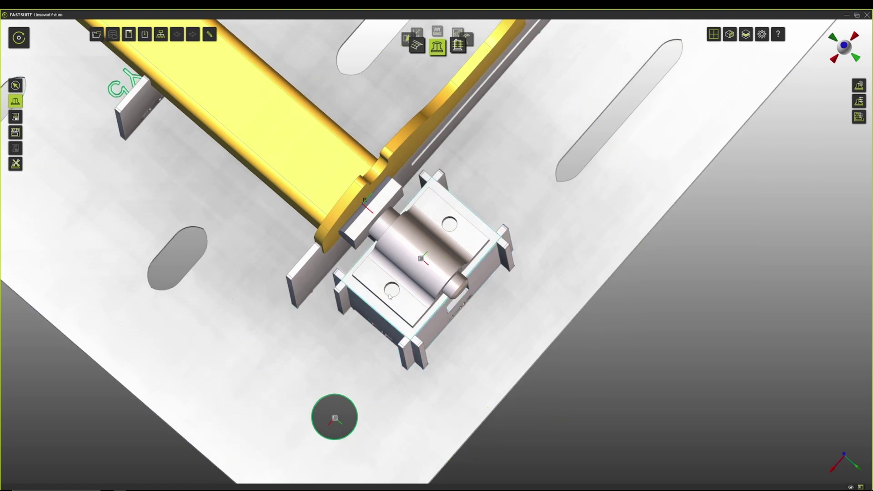
Position the coordinate frame at the centre of the front mounting hole in the base of the tower's clamp.
{"action": "middle_click_drag", "start_coordinate": [390, 296], "coordinate": [470, 200]}
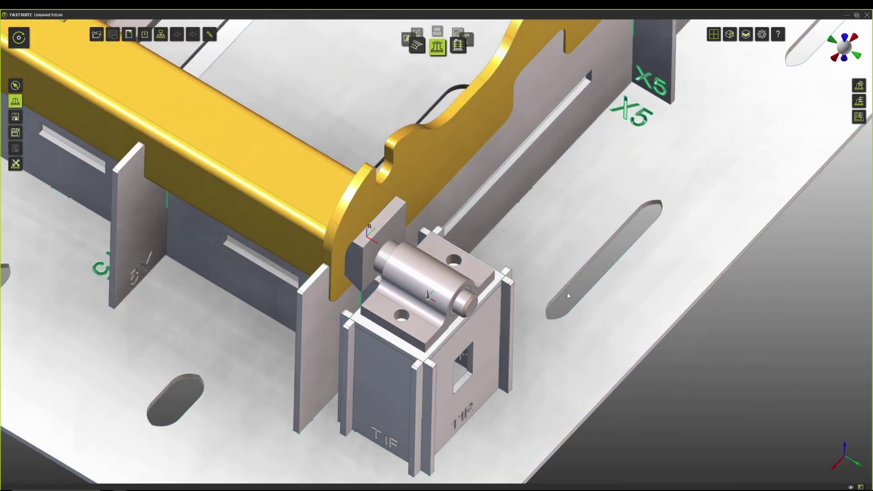
{"action": "scroll", "coordinate": [521, 242], "scroll_direction": "down", "scroll_amount": 3}
{"action": "scroll", "coordinate": [522, 242], "scroll_direction": "down", "scroll_amount": 2}
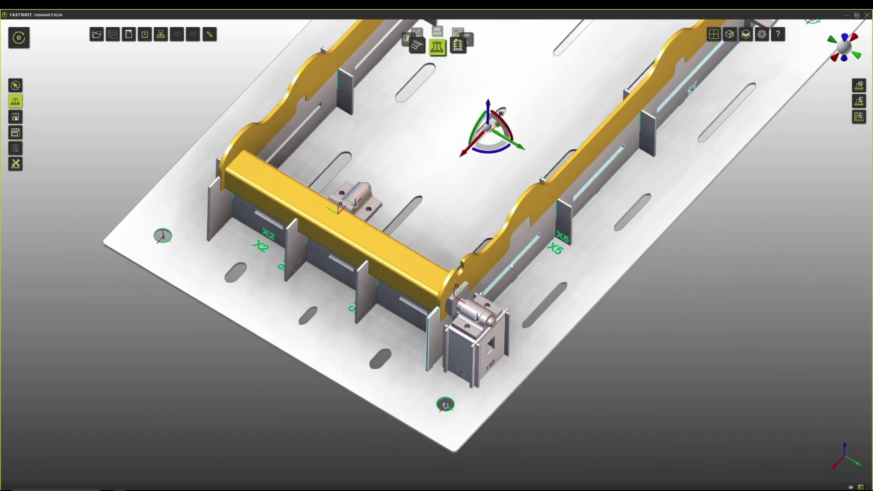
{"action": "left_click", "coordinate": [490, 131]}
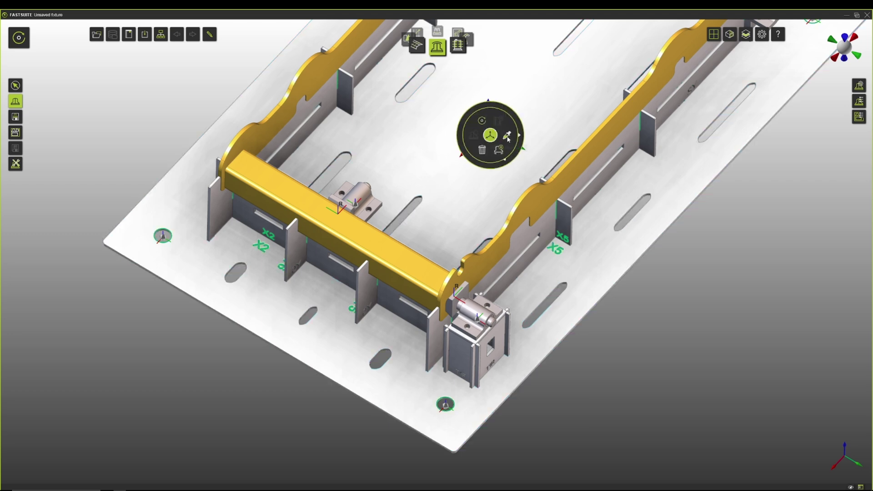
{"action": "left_click", "coordinate": [507, 136]}
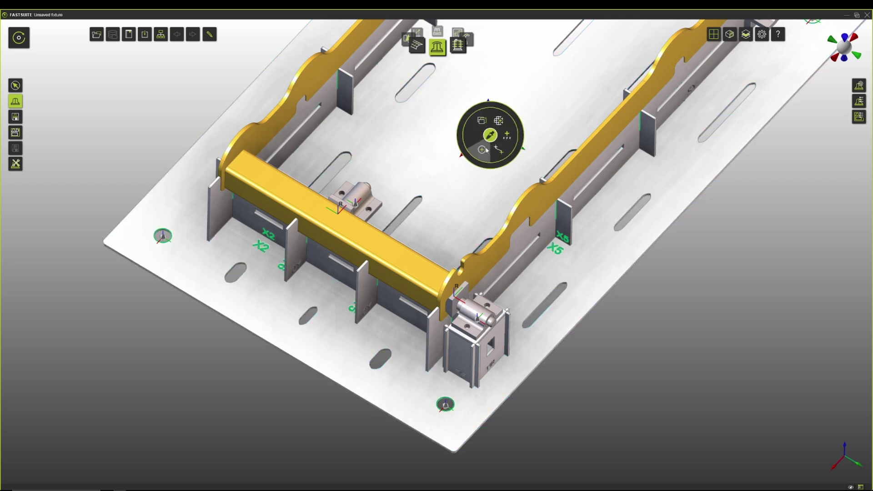
{"action": "left_click", "coordinate": [483, 150]}
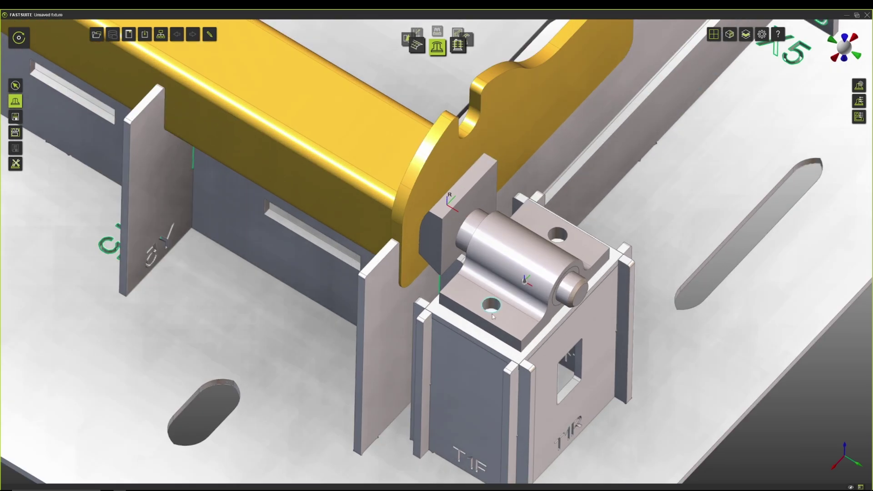
{"action": "left_click", "coordinate": [496, 314]}
{"action": "middle_click_drag", "start_coordinate": [475, 331], "coordinate": [437, 286]}
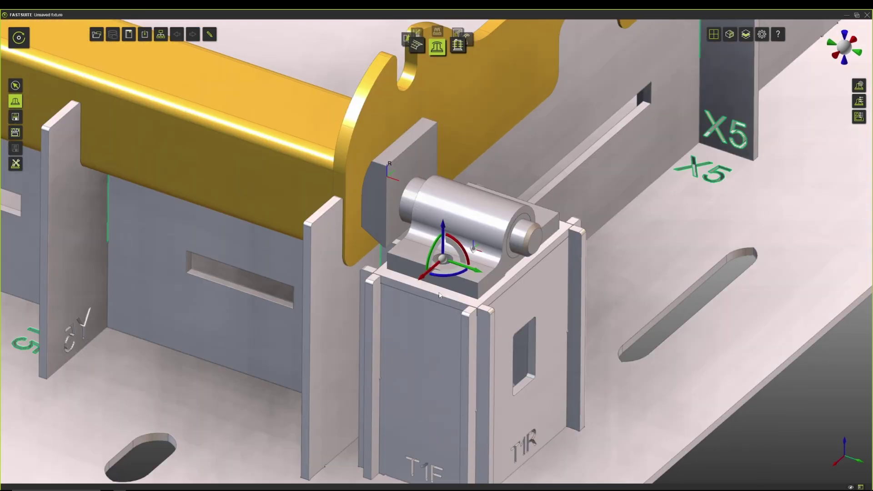
Cut a 7 mm diameter hole in the tower's top plate at the coordinate frame.
{"action": "left_click", "coordinate": [446, 299]}
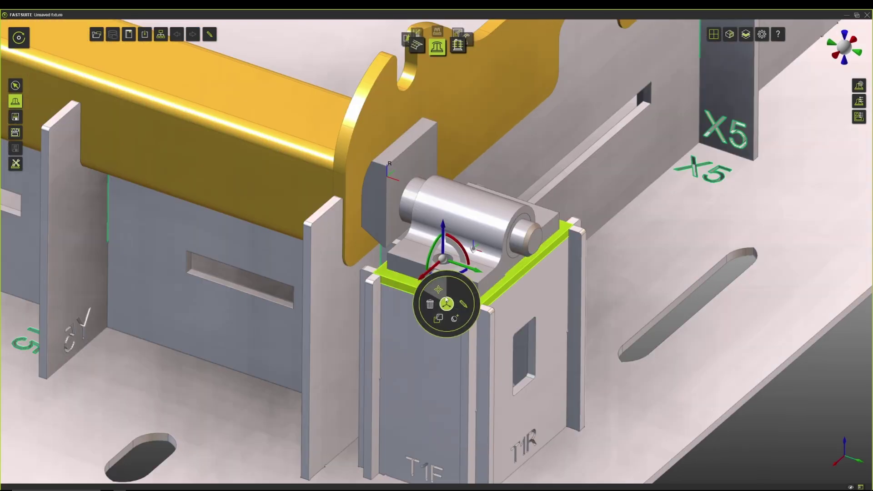
{"action": "left_click", "coordinate": [455, 322]}
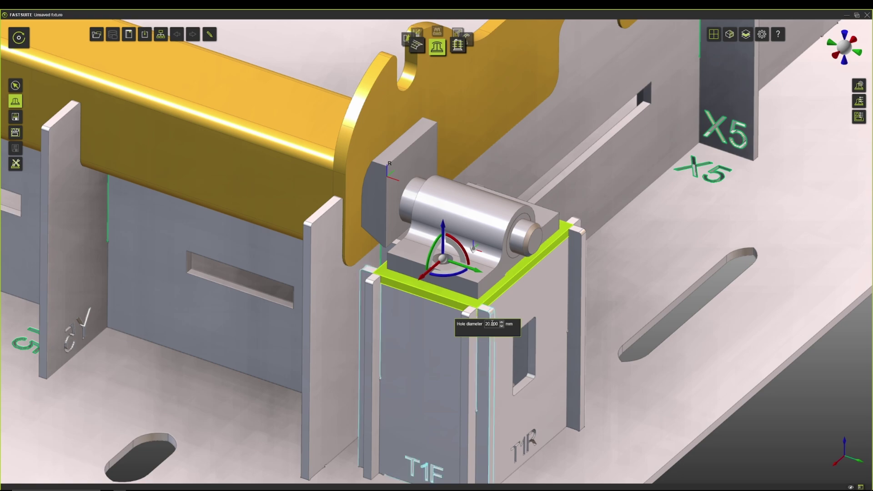
{"action": "type", "text": "7"}
{"action": "key", "text": "Return"}
Move the coordinate frame to the clamp base's other mounting hole and cut a matching hole in the tower's top plate.
{"action": "middle_click_drag", "start_coordinate": [455, 218], "coordinate": [445, 353]}
{"action": "middle_click_drag", "start_coordinate": [352, 476], "coordinate": [5, 148]}
{"action": "middle_click_drag", "start_coordinate": [462, 289], "coordinate": [462, 292]}
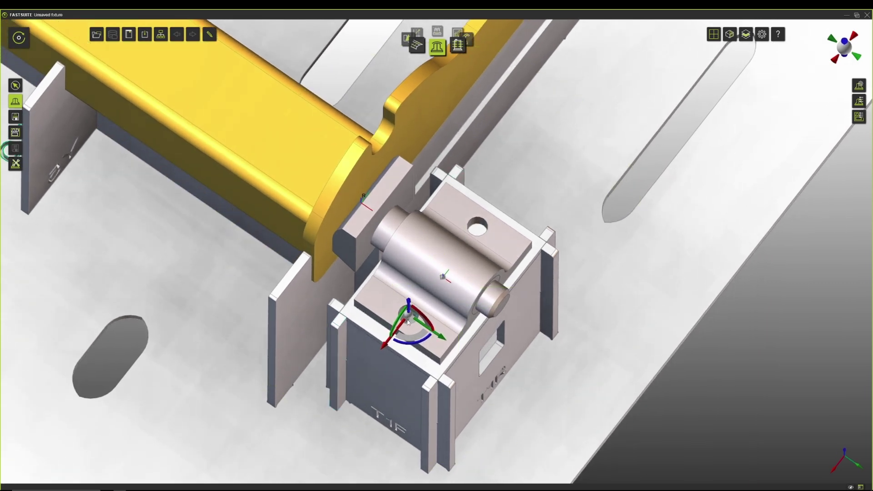
{"action": "right_click", "coordinate": [408, 318]}
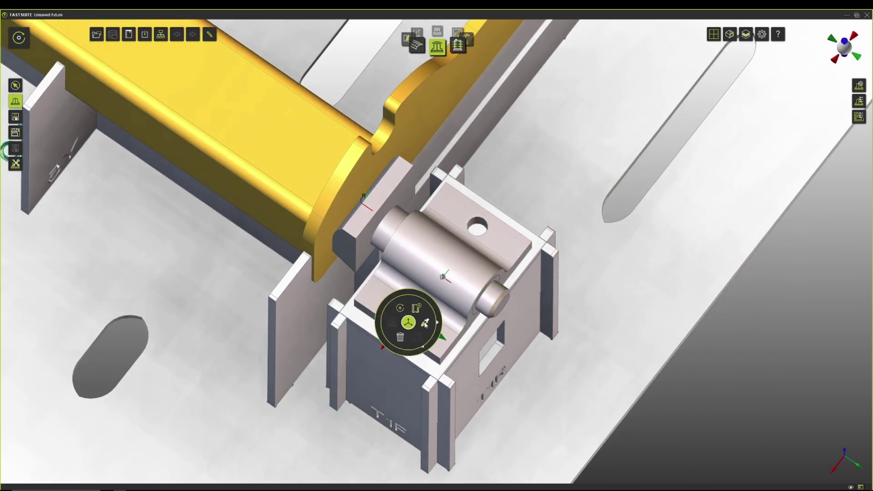
{"action": "left_click", "coordinate": [426, 323]}
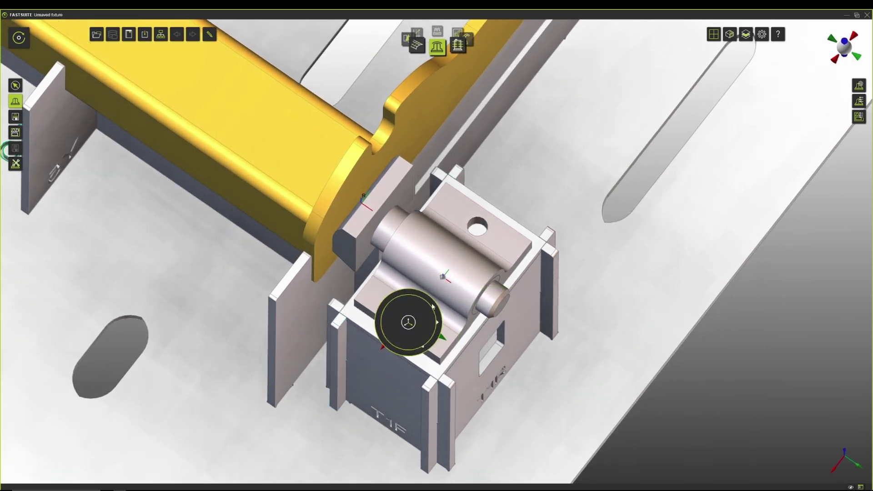
{"action": "left_click", "coordinate": [485, 234]}
{"action": "right_click", "coordinate": [537, 250]}
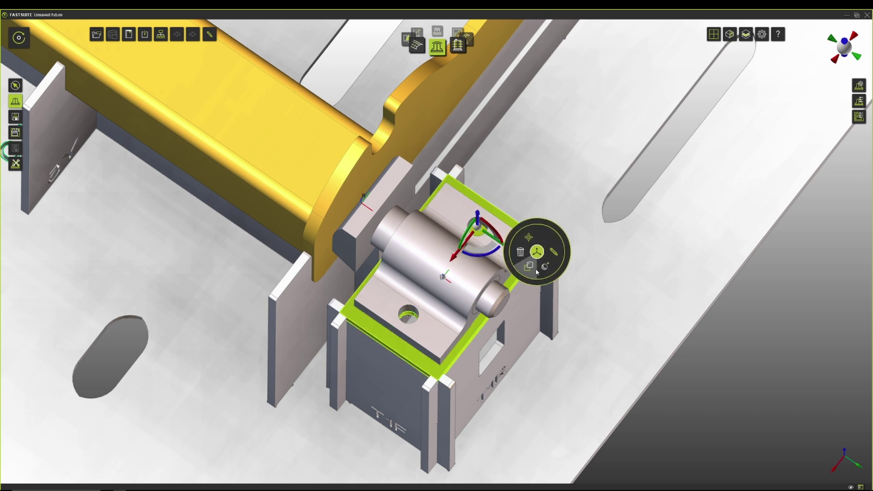
{"action": "left_click", "coordinate": [544, 267]}
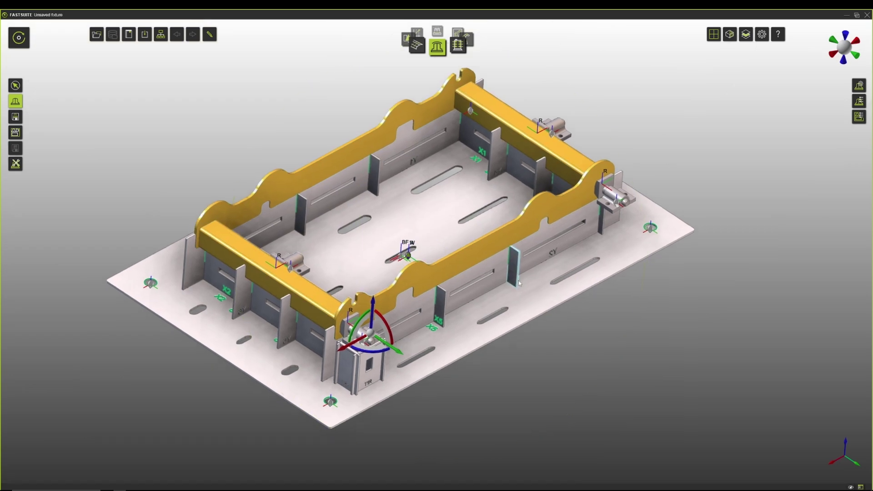
Position the coordinate frame at the base of the other corner plunger clamp and duplicate the finished tower there.
{"action": "left_click", "coordinate": [394, 278]}
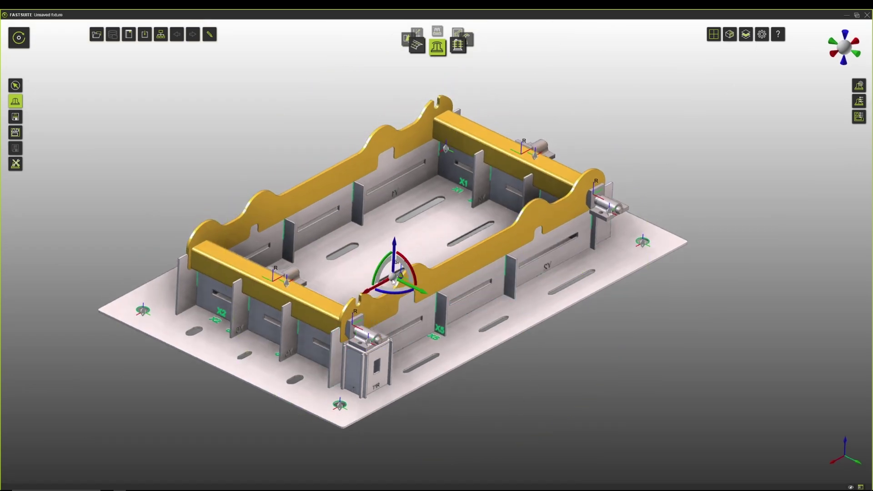
{"action": "left_click", "coordinate": [609, 210]}
{"action": "scroll", "coordinate": [609, 213], "scroll_direction": "up", "scroll_amount": 3}
{"action": "scroll", "coordinate": [611, 212], "scroll_direction": "down", "scroll_amount": 3}
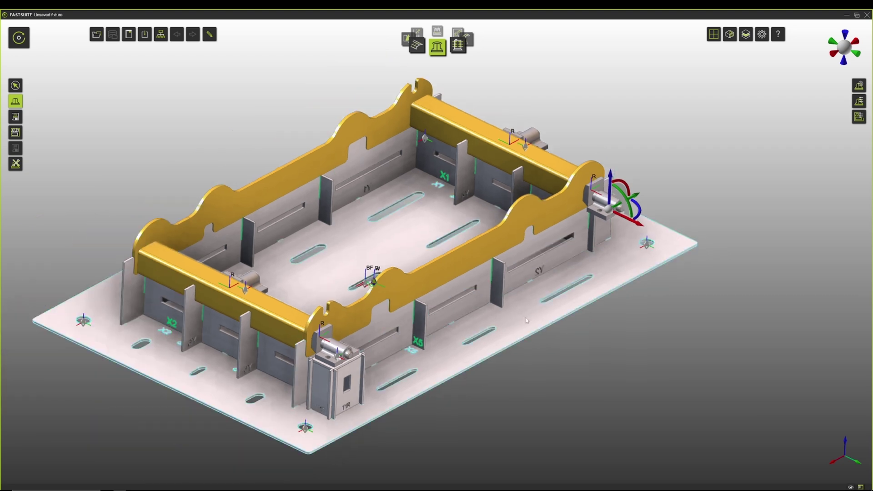
{"action": "right_click", "coordinate": [359, 376]}
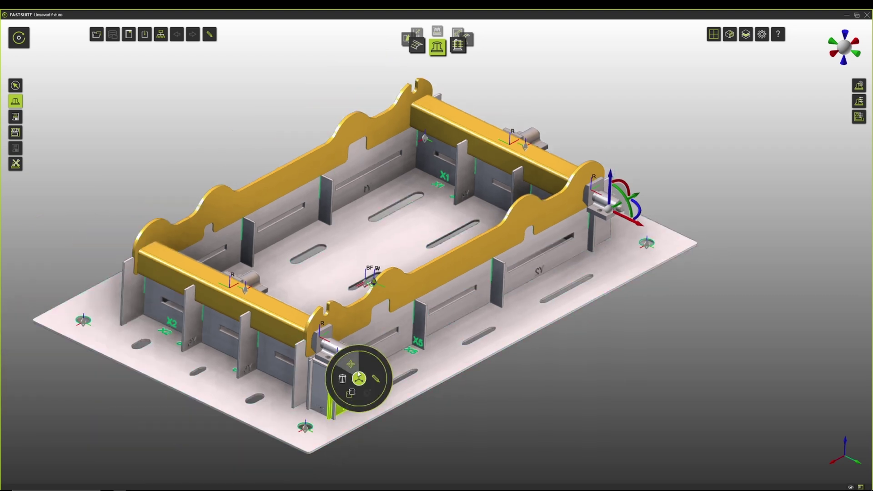
{"action": "left_click", "coordinate": [352, 395]}
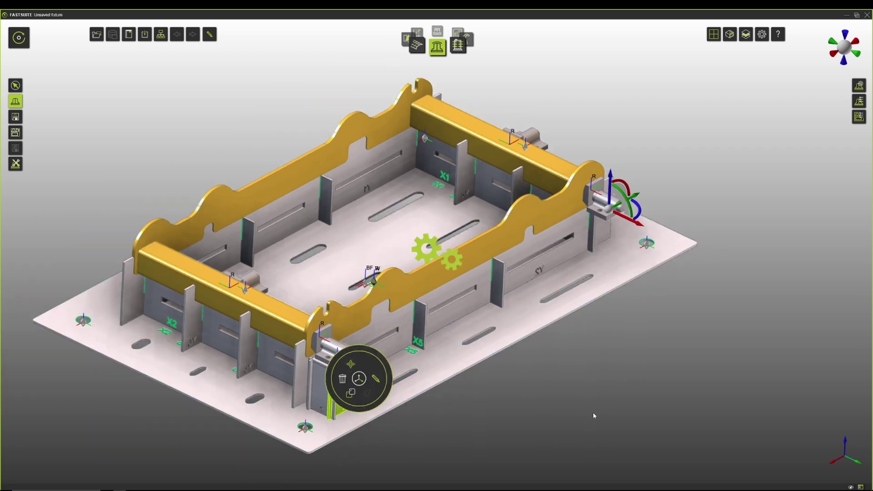
{"action": "left_click", "coordinate": [613, 211]}
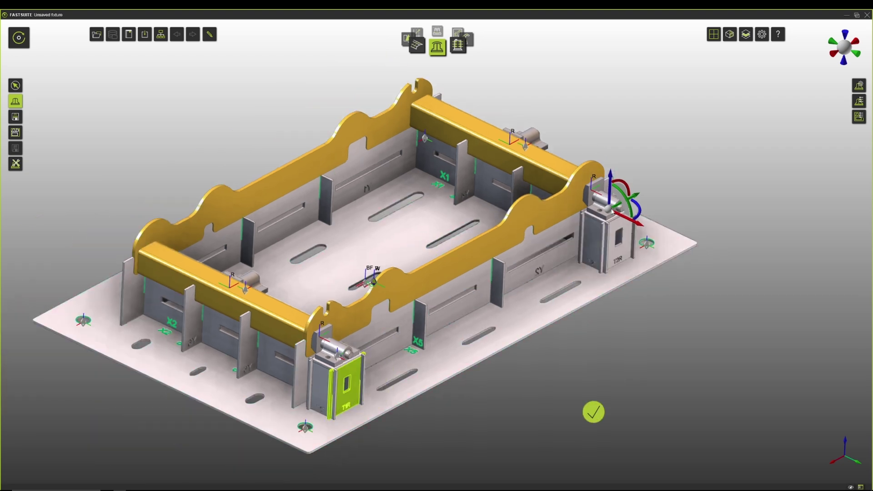
Duplicate the tower at the two remaining plunger clamps, located beside the frame's two crossbeams.
{"action": "left_click", "coordinate": [530, 141]}
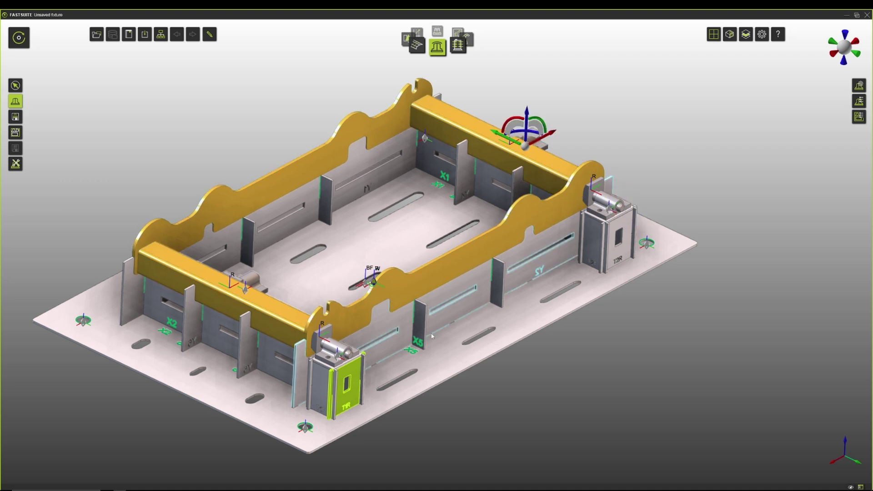
{"action": "left_click", "coordinate": [351, 383]}
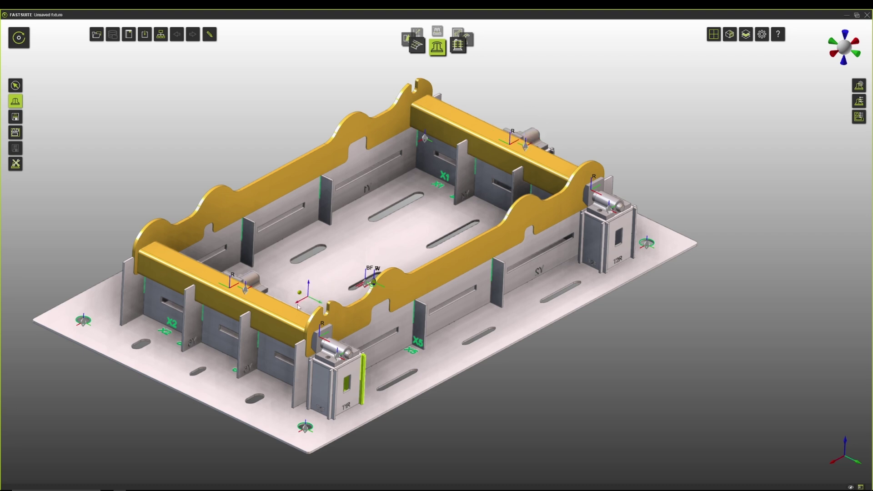
{"action": "left_click", "coordinate": [247, 284]}
{"action": "left_click", "coordinate": [359, 392]}
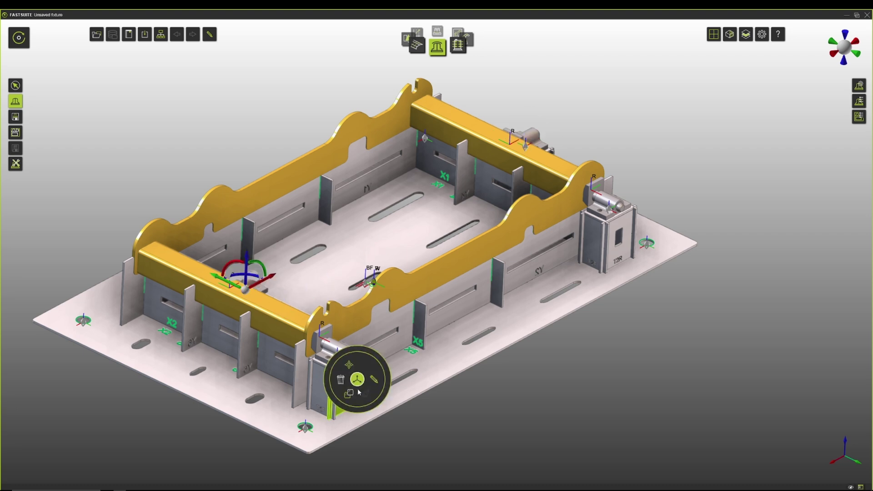
{"action": "left_click", "coordinate": [351, 394]}
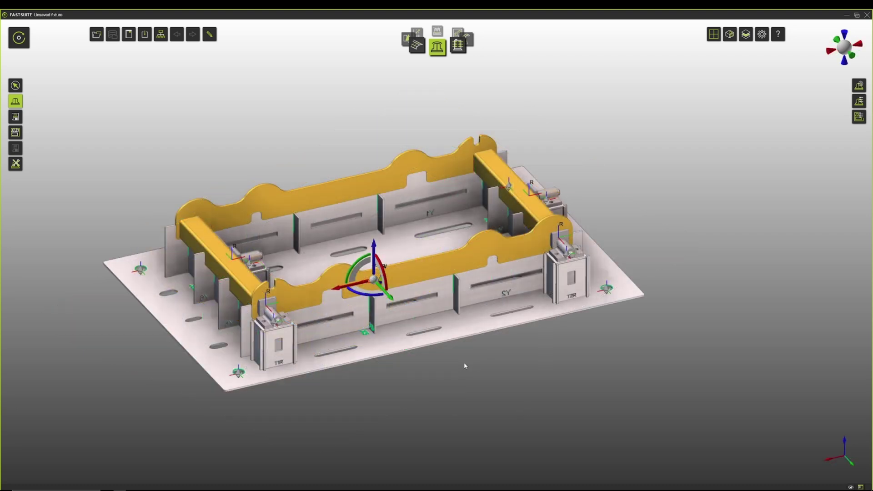
From the top view, position the coordinate frame on the base plate outside plate Y2, between X5 and X6, and rotate it parallel to the plate edge.
{"action": "middle_click_drag", "start_coordinate": [464, 367], "coordinate": [414, 352]}
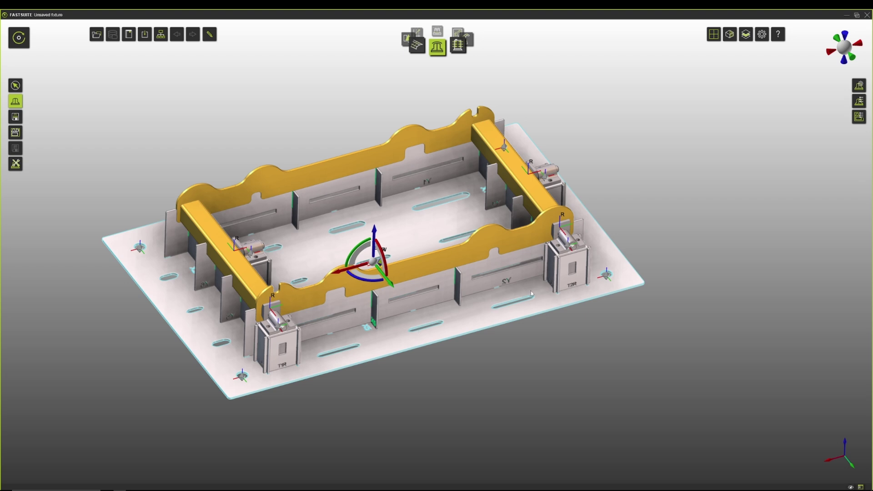
{"action": "left_click", "coordinate": [849, 38]}
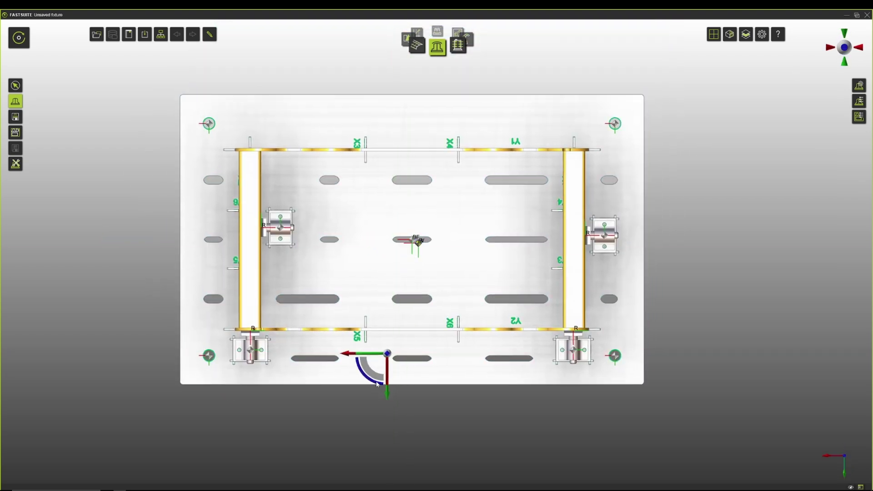
{"action": "scroll", "coordinate": [382, 377], "scroll_direction": "up", "scroll_amount": 3}
{"action": "left_click_drag", "start_coordinate": [391, 364], "coordinate": [412, 361]}
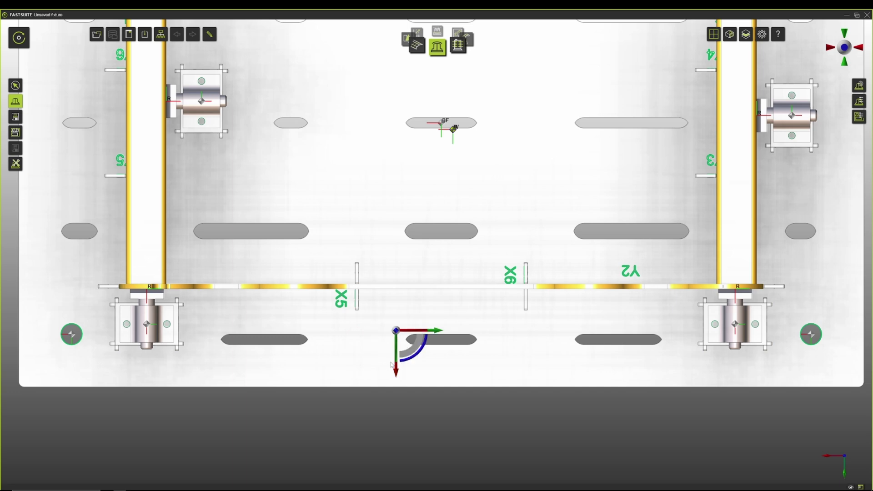
{"action": "left_click_drag", "start_coordinate": [421, 311], "coordinate": [397, 363]}
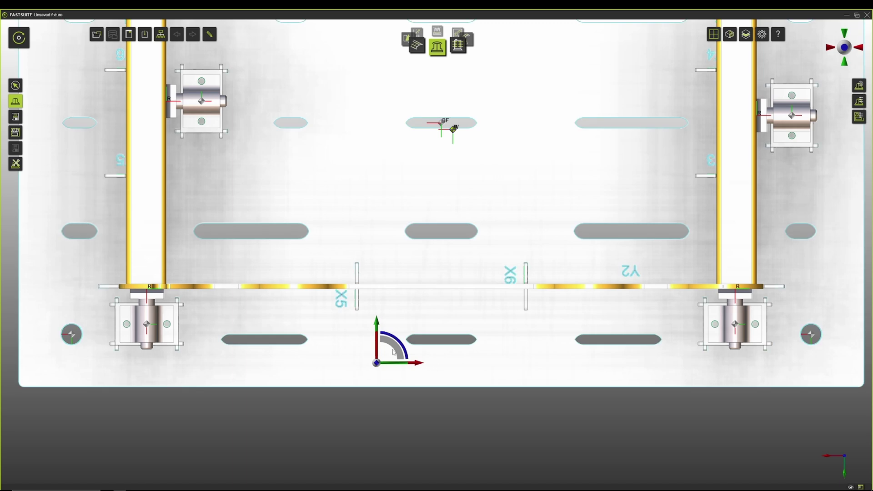
Engrave the text CENIT on the base plate at the coordinate frame.
{"action": "left_click", "coordinate": [484, 375]}
{"action": "left_click", "coordinate": [467, 381]}
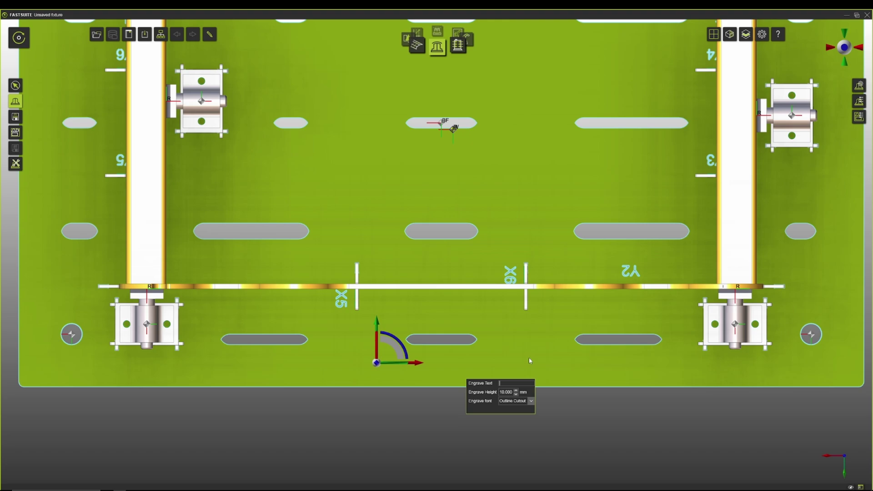
{"action": "left_click", "coordinate": [454, 440]}
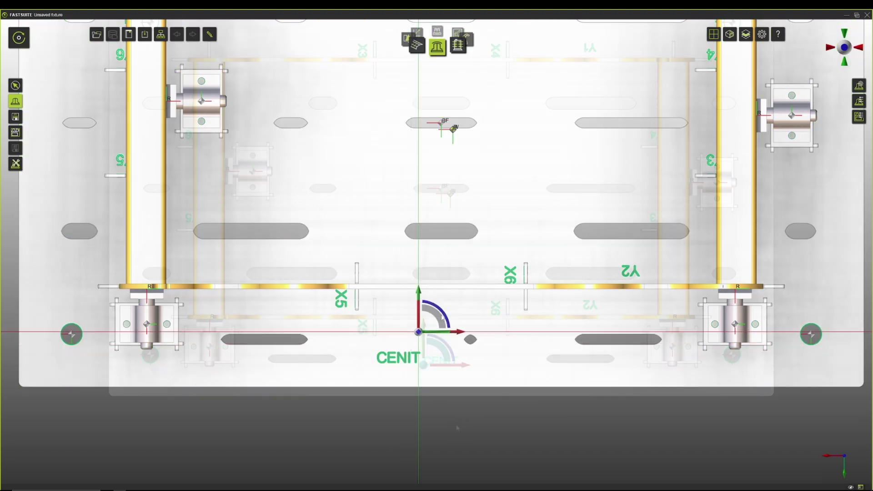
Examine the CENIT engraving on the base plate and the neighbouring X5 plate labels.
{"action": "scroll", "coordinate": [487, 445], "scroll_direction": "down", "scroll_amount": 3}
{"action": "middle_click_drag", "start_coordinate": [487, 445], "coordinate": [520, 253]}
{"action": "scroll", "coordinate": [462, 230], "scroll_direction": "down", "scroll_amount": 2}
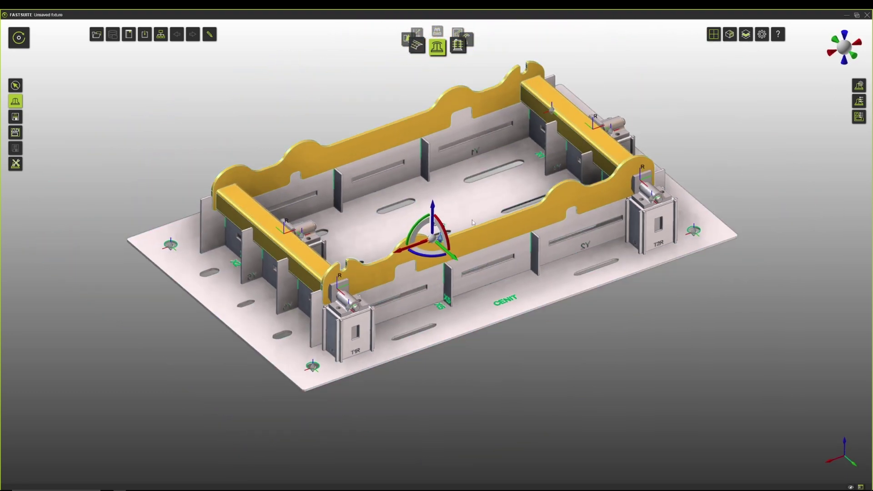
{"action": "middle_click_drag", "start_coordinate": [477, 200], "coordinate": [469, 222]}
{"action": "middle_click_drag", "start_coordinate": [457, 337], "coordinate": [455, 320]}
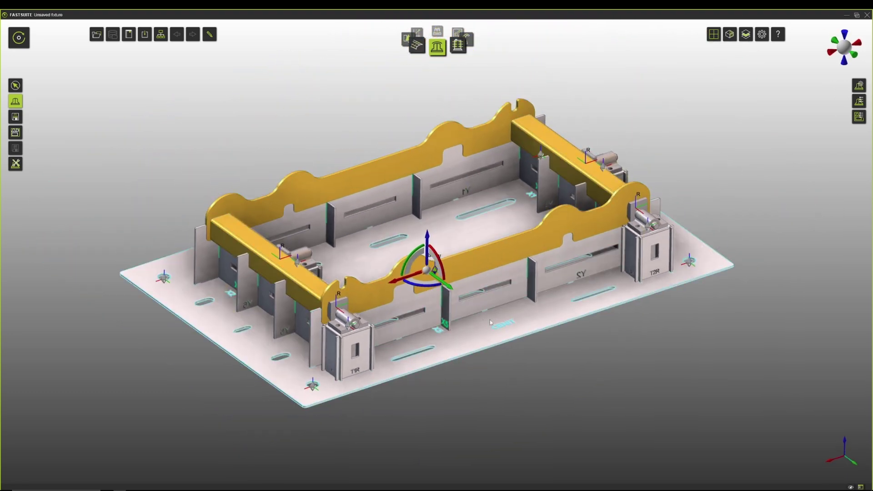
{"action": "scroll", "coordinate": [463, 335], "scroll_direction": "up", "scroll_amount": 5}
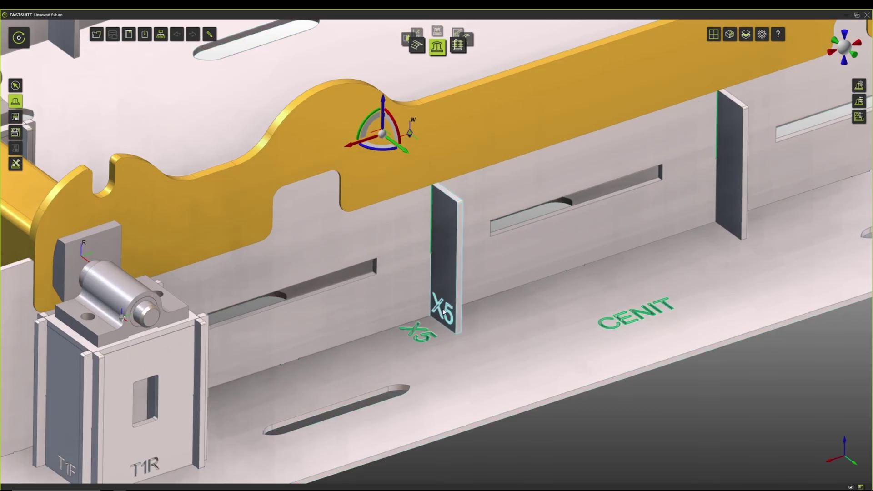
{"action": "scroll", "coordinate": [443, 315], "scroll_direction": "down", "scroll_amount": 6}
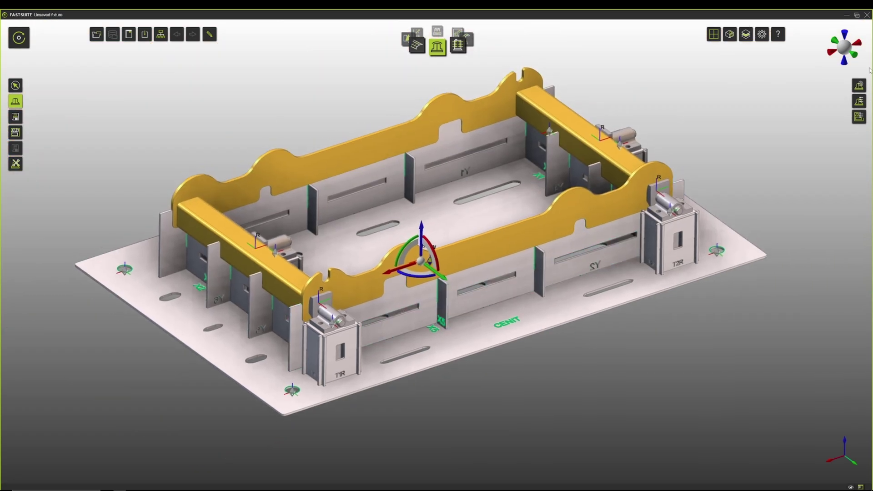
Set the fixture's engraving text height to 5 mm and recompute the fixture.
{"action": "left_click", "coordinate": [860, 102]}
{"action": "left_click", "coordinate": [744, 308]}
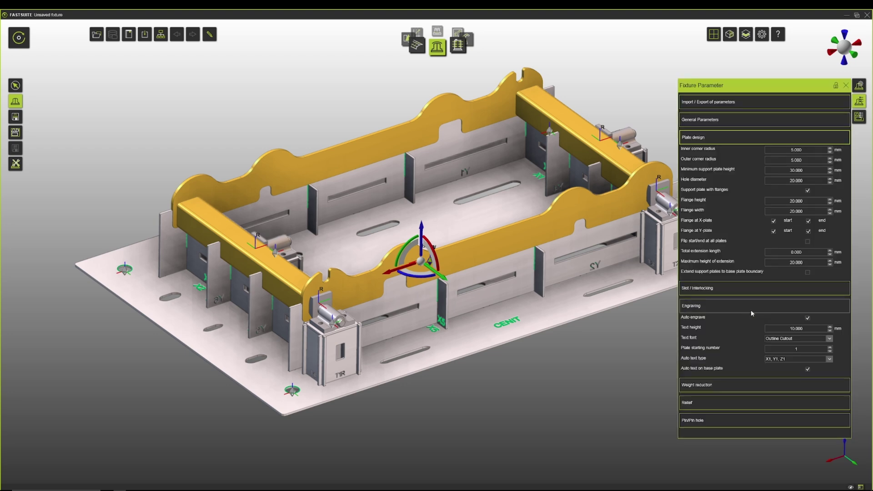
{"action": "type", "text": "5"}
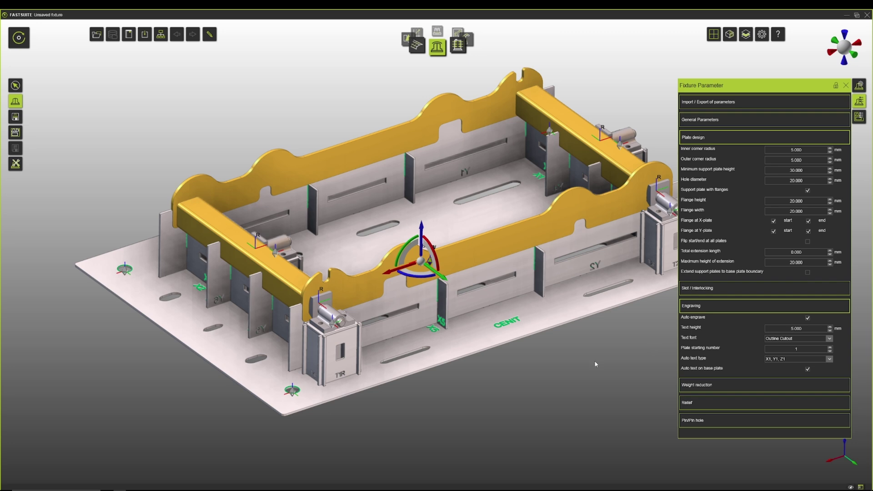
{"action": "key", "text": "Return"}
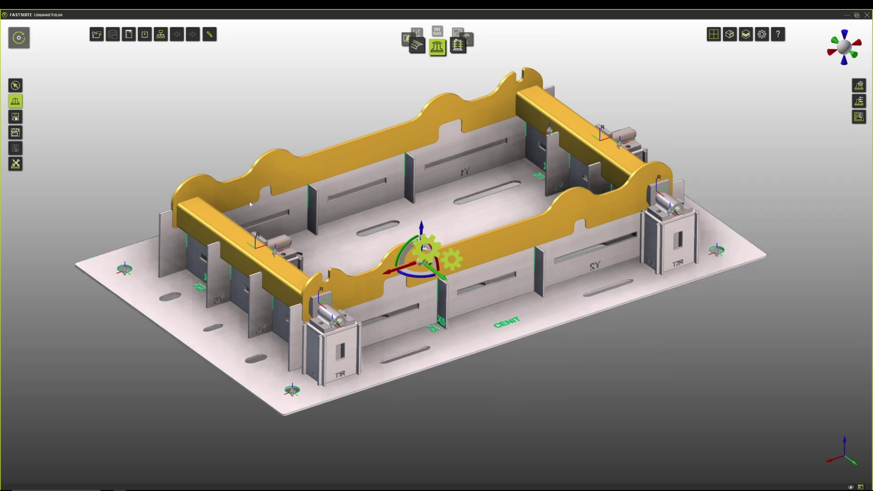
{"action": "scroll", "coordinate": [414, 319], "scroll_direction": "up", "scroll_amount": 5}
{"action": "scroll", "coordinate": [500, 359], "scroll_direction": "down", "scroll_amount": 5}
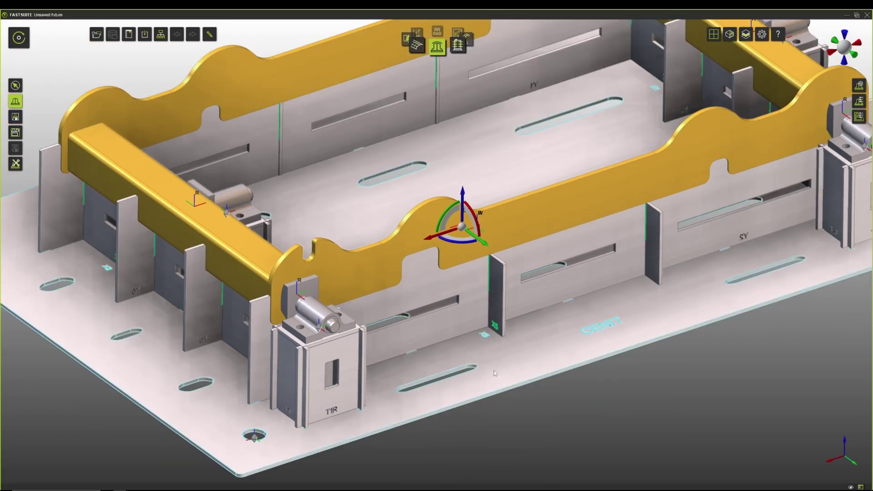
{"action": "scroll", "coordinate": [562, 384], "scroll_direction": "down", "scroll_amount": 3}
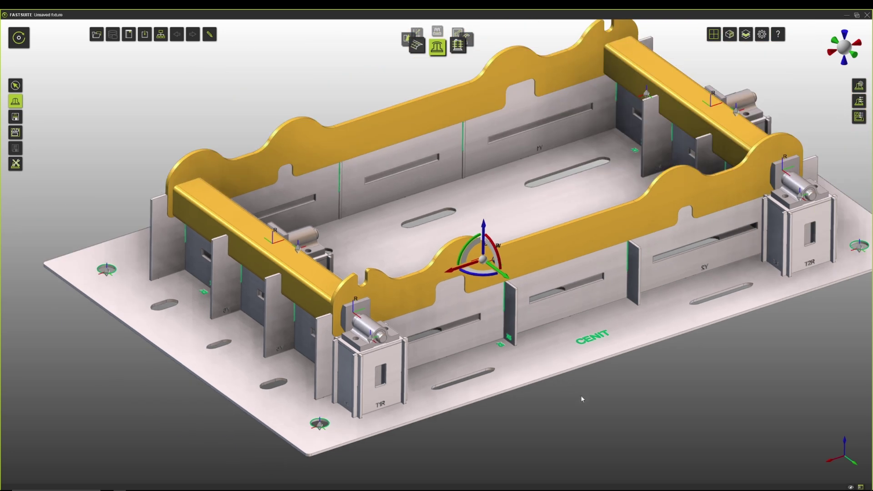
{"action": "scroll", "coordinate": [577, 401], "scroll_direction": "down", "scroll_amount": 1}
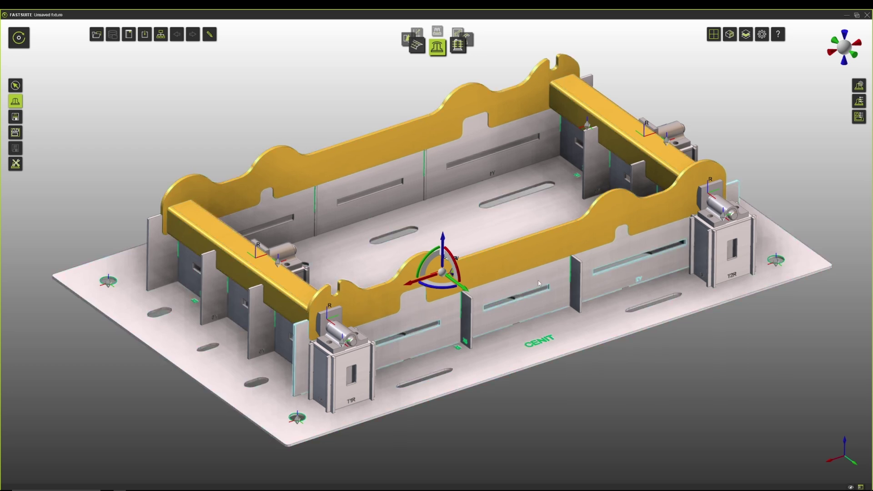
Disable process geometry relief, enable corner relief detection in the fixture parameters, and recompute the fixture.
{"action": "left_click", "coordinate": [859, 101]}
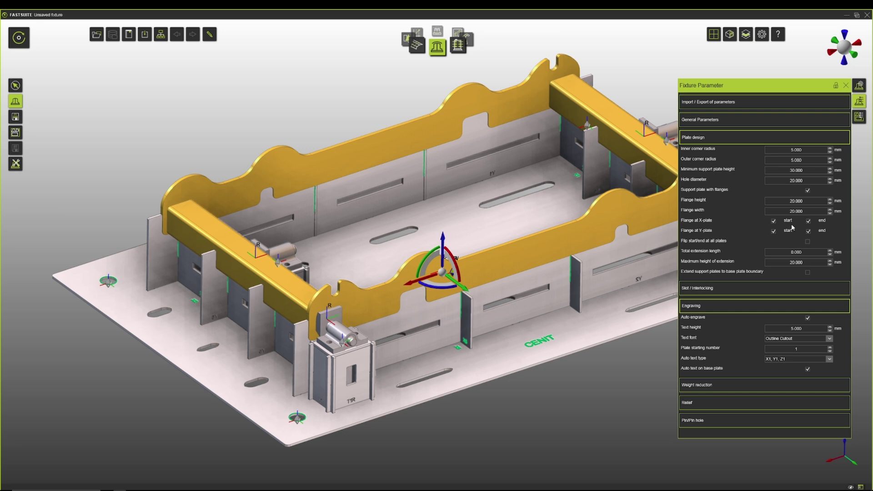
{"action": "left_click", "coordinate": [743, 306]}
{"action": "left_click", "coordinate": [757, 137]}
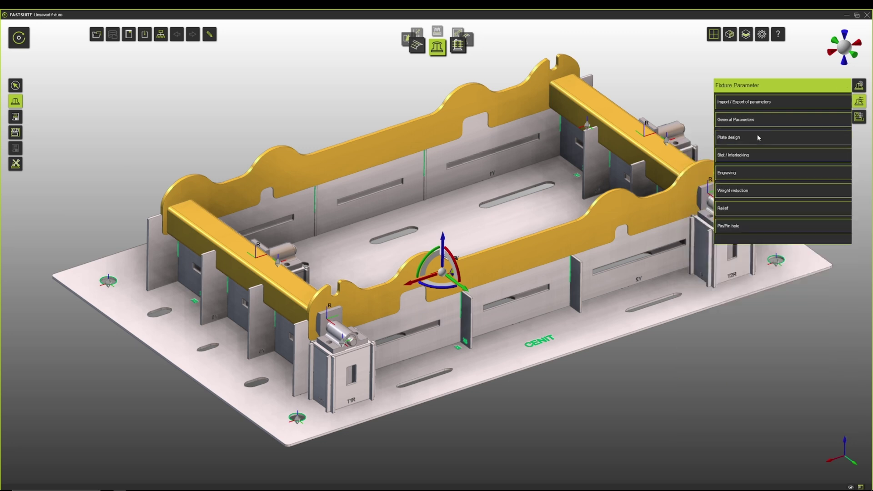
{"action": "left_click", "coordinate": [755, 207]}
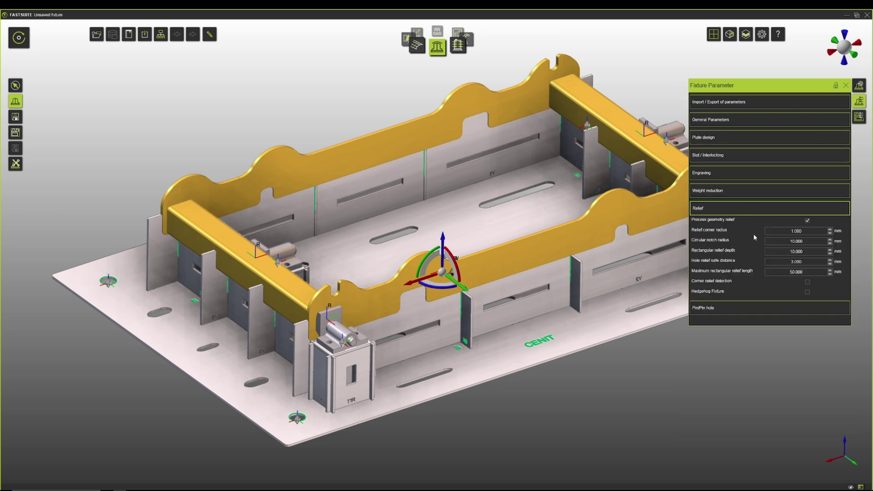
{"action": "left_click", "coordinate": [807, 220]}
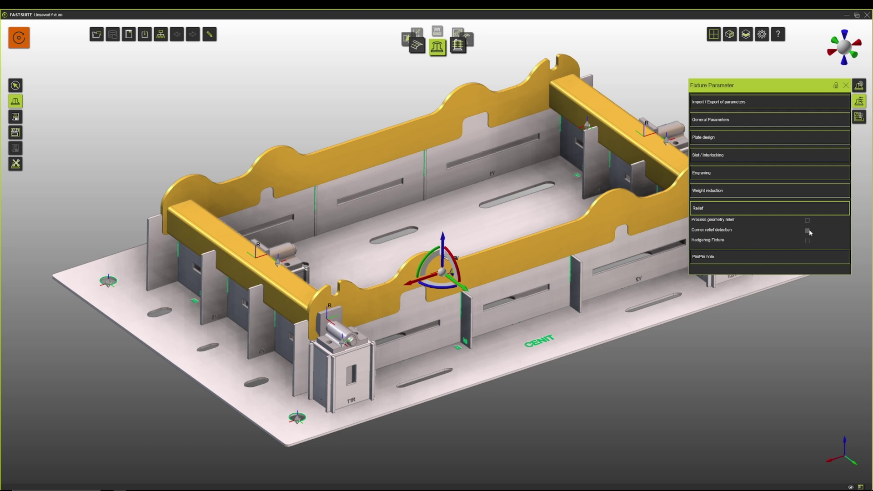
{"action": "left_click", "coordinate": [808, 231]}
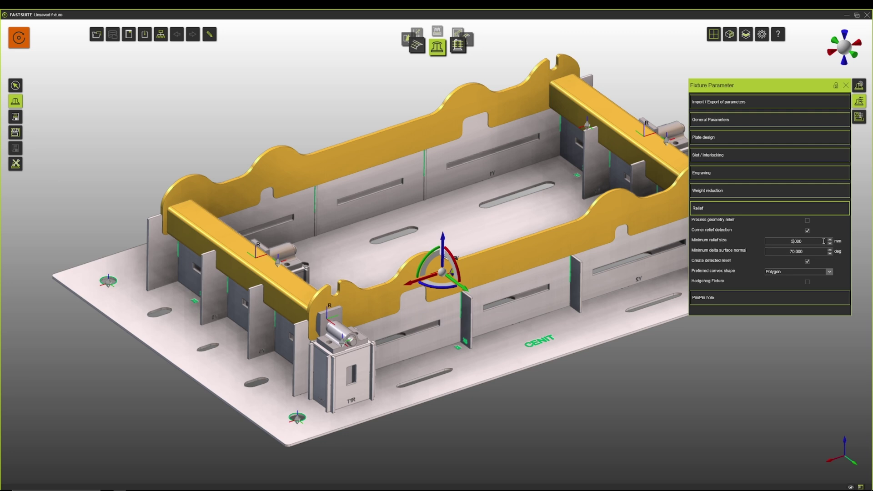
{"action": "left_click", "coordinate": [738, 372]}
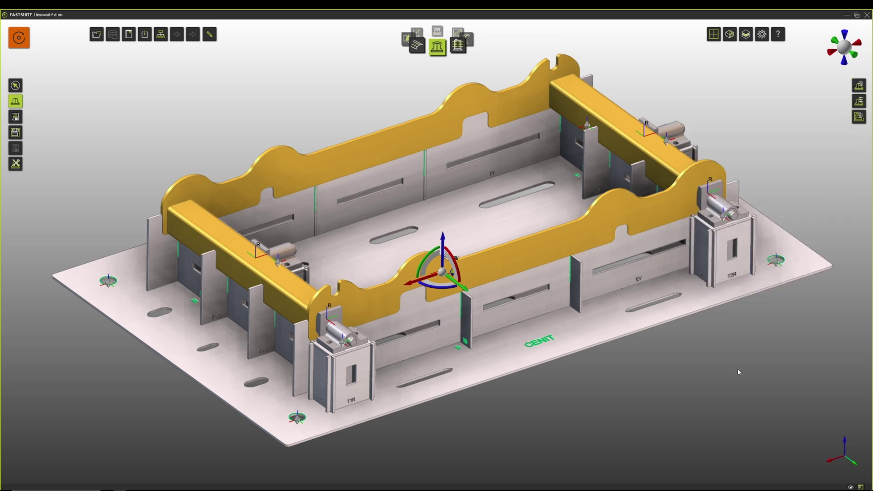
{"action": "left_click", "coordinate": [21, 42]}
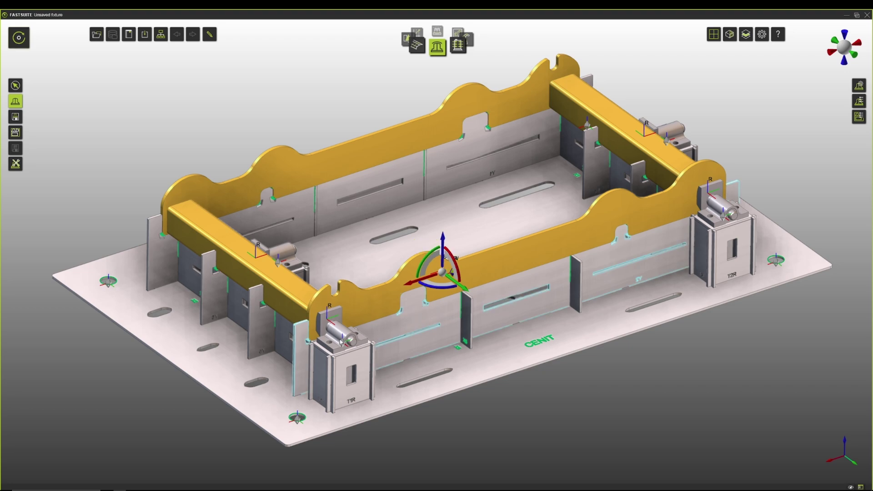
Examine the corner reliefs on support plate Y2 around the part's notch near the corner tower.
{"action": "scroll", "coordinate": [321, 348], "scroll_direction": "up", "scroll_amount": 5}
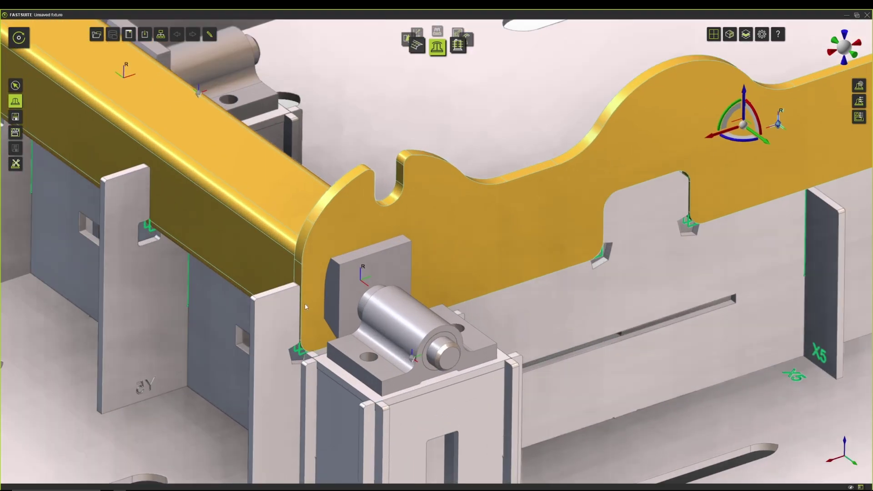
{"action": "scroll", "coordinate": [305, 308], "scroll_direction": "down", "scroll_amount": 3}
{"action": "middle_click_drag", "start_coordinate": [306, 307], "coordinate": [461, 260]}
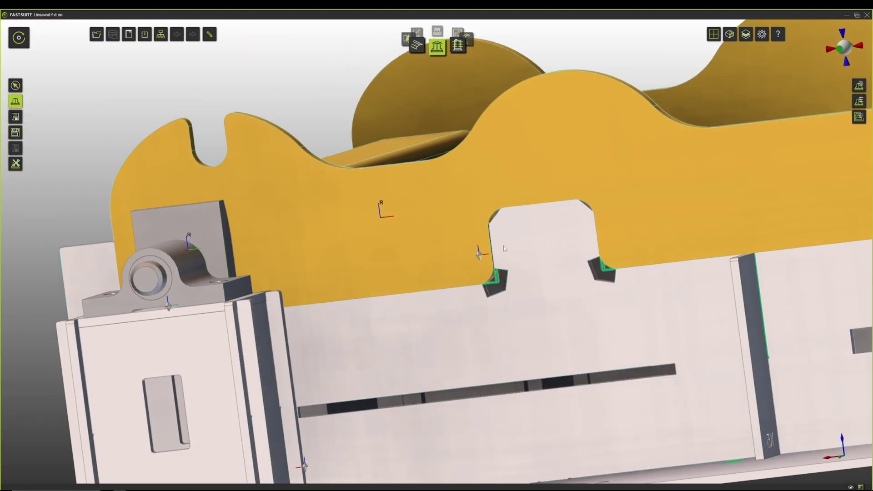
{"action": "middle_click_drag", "start_coordinate": [555, 238], "coordinate": [535, 262]}
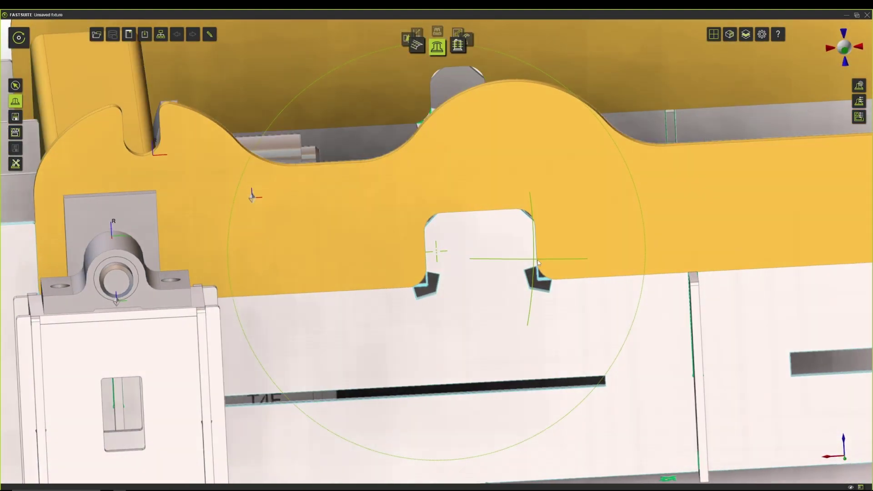
Examine the corner reliefs on the X and Y support plates around the part's notches, corners and end beams.
{"action": "scroll", "coordinate": [534, 262], "scroll_direction": "down", "scroll_amount": 5}
{"action": "middle_click_drag", "start_coordinate": [796, 268], "coordinate": [412, 296]}
{"action": "scroll", "coordinate": [726, 280], "scroll_direction": "up", "scroll_amount": 4}
{"action": "middle_click", "coordinate": [685, 182]}
{"action": "scroll", "coordinate": [469, 342], "scroll_direction": "down", "scroll_amount": 3}
{"action": "middle_click_drag", "start_coordinate": [567, 253], "coordinate": [448, 314]}
{"action": "middle_click_drag", "start_coordinate": [646, 295], "coordinate": [418, 246]}
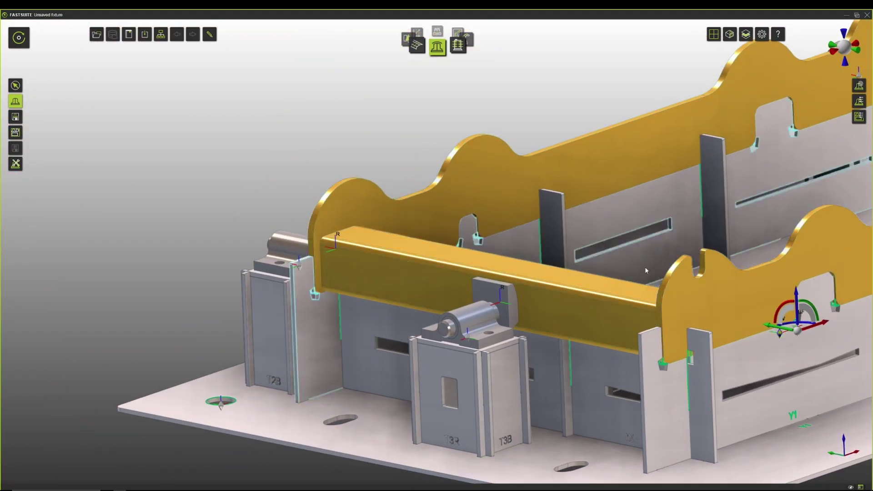
{"action": "scroll", "coordinate": [650, 270], "scroll_direction": "down", "scroll_amount": 3}
{"action": "middle_click_drag", "start_coordinate": [651, 270], "coordinate": [482, 232]}
{"action": "scroll", "coordinate": [502, 313], "scroll_direction": "up", "scroll_amount": 5}
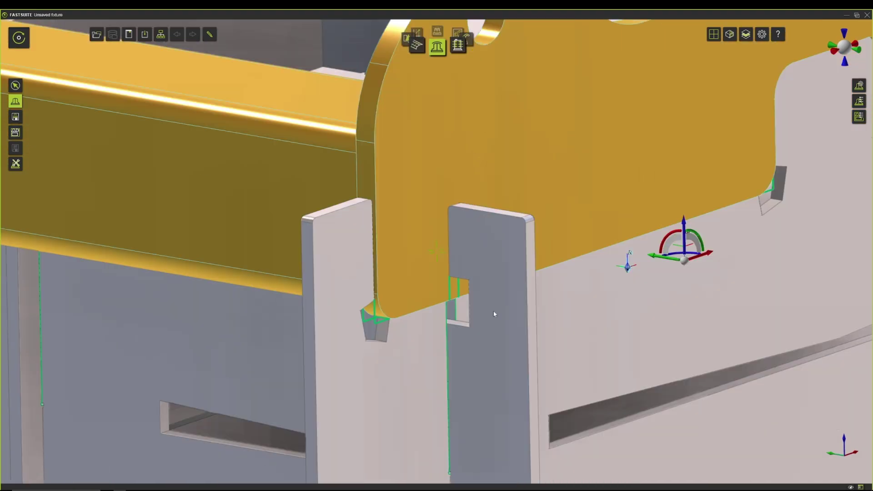
{"action": "scroll", "coordinate": [498, 313], "scroll_direction": "down", "scroll_amount": 3}
{"action": "scroll", "coordinate": [312, 209], "scroll_direction": "up", "scroll_amount": 5}
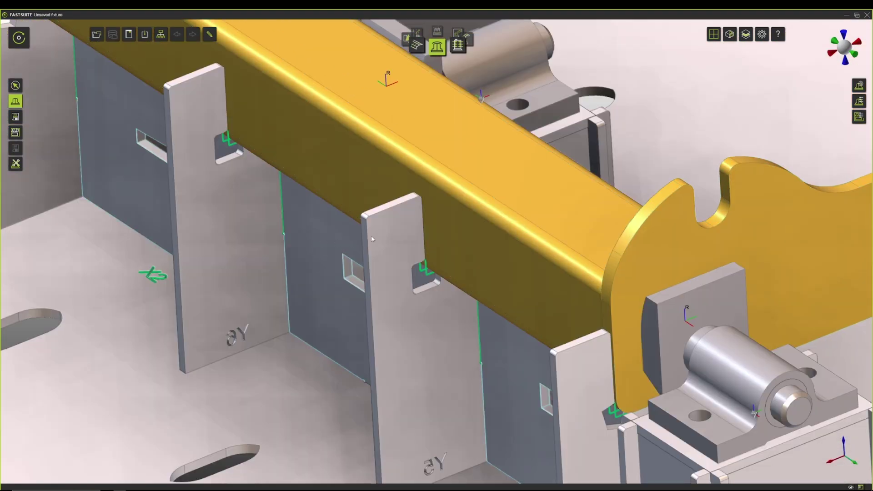
{"action": "middle_click_drag", "start_coordinate": [372, 239], "coordinate": [451, 259]}
{"action": "scroll", "coordinate": [443, 270], "scroll_direction": "up", "scroll_amount": 4}
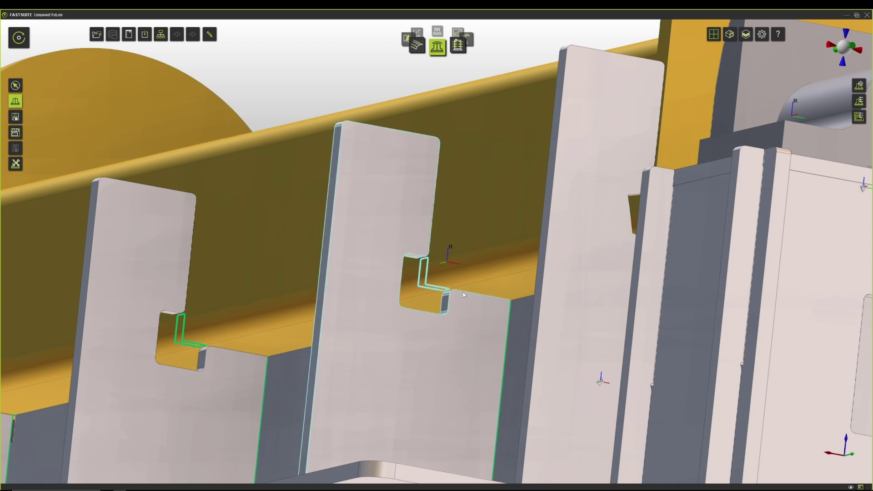
{"action": "scroll", "coordinate": [400, 216], "scroll_direction": "down", "scroll_amount": 4}
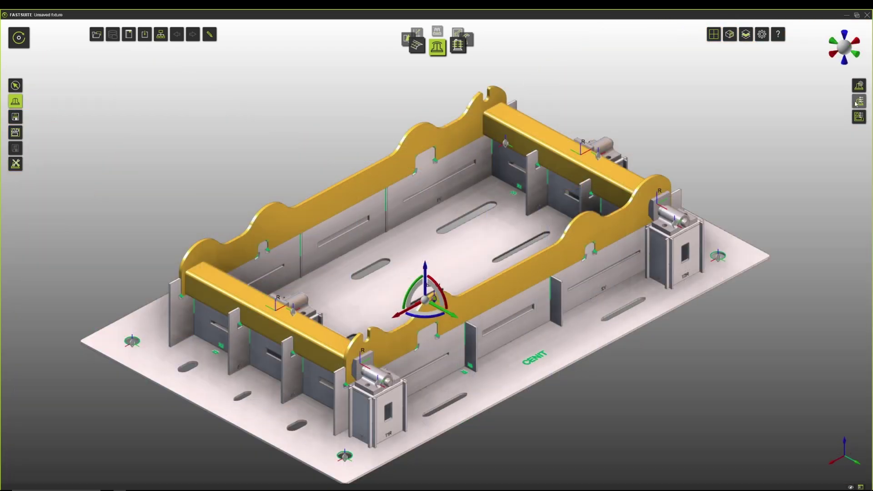
Adjust the fixture's weight reduction parameters for larger cutouts in the X, Y and base plates, and recompute the fixture.
{"action": "left_click", "coordinate": [856, 104]}
{"action": "left_click", "coordinate": [759, 191]}
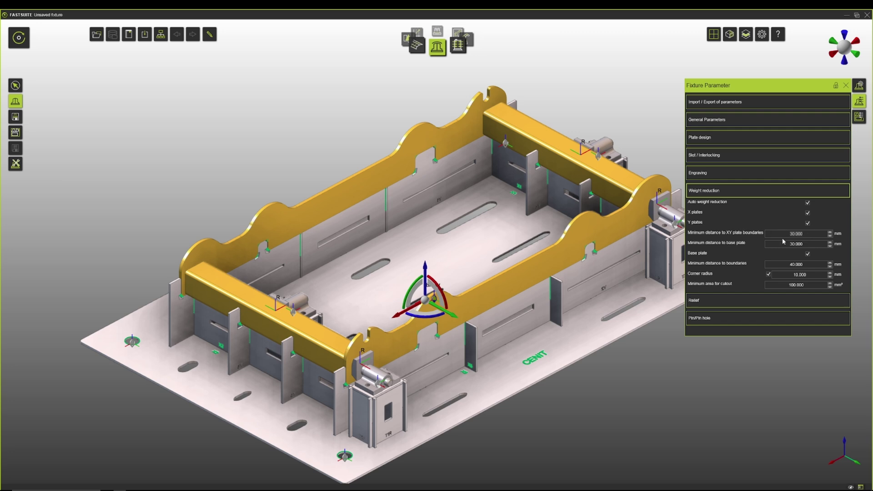
{"action": "left_click", "coordinate": [808, 252]}
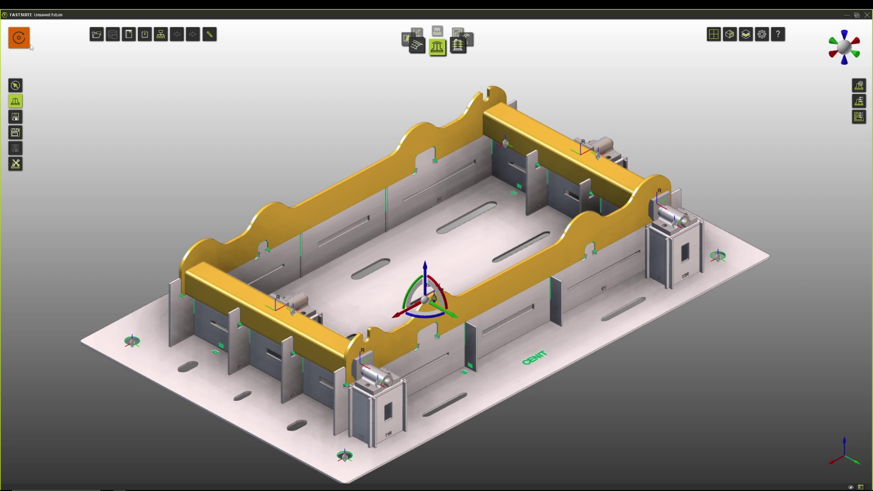
{"action": "left_click", "coordinate": [29, 45]}
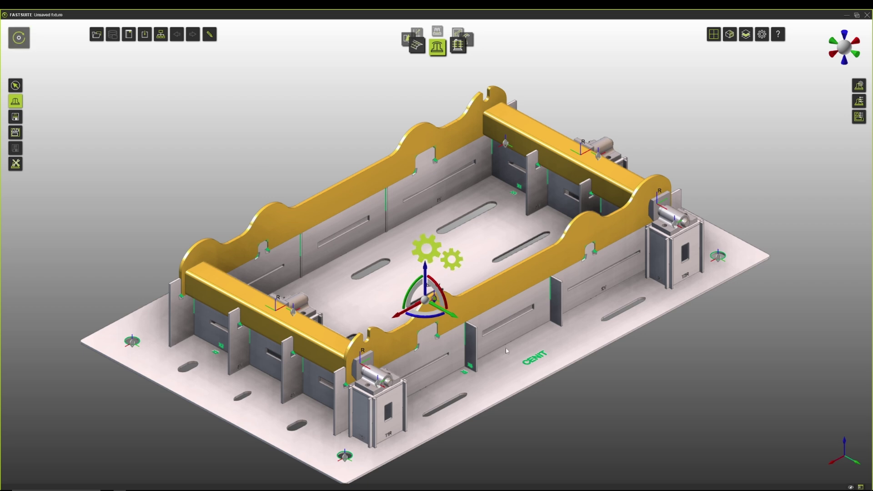
{"action": "scroll", "coordinate": [601, 381], "scroll_direction": "down", "scroll_amount": 1}
{"action": "middle_click_drag", "start_coordinate": [601, 382], "coordinate": [563, 373]}
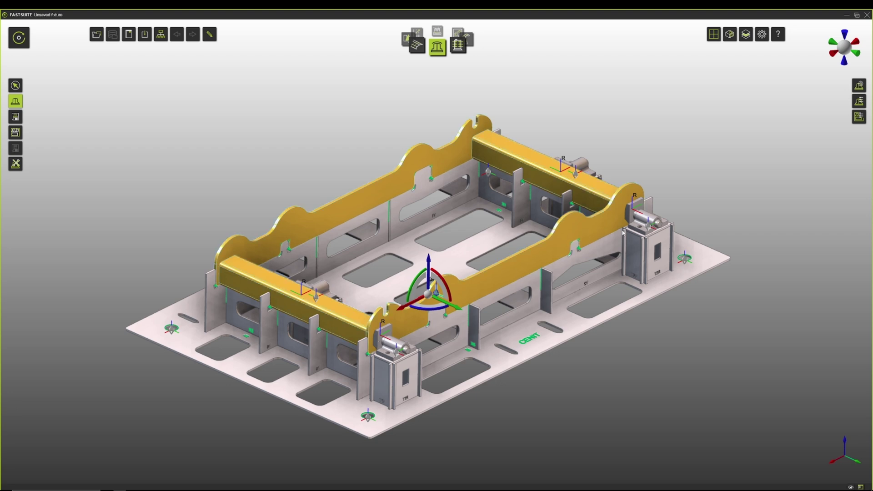
Create mounting points from the clamp base frames on top of the four support towers.
{"action": "left_click", "coordinate": [16, 164]}
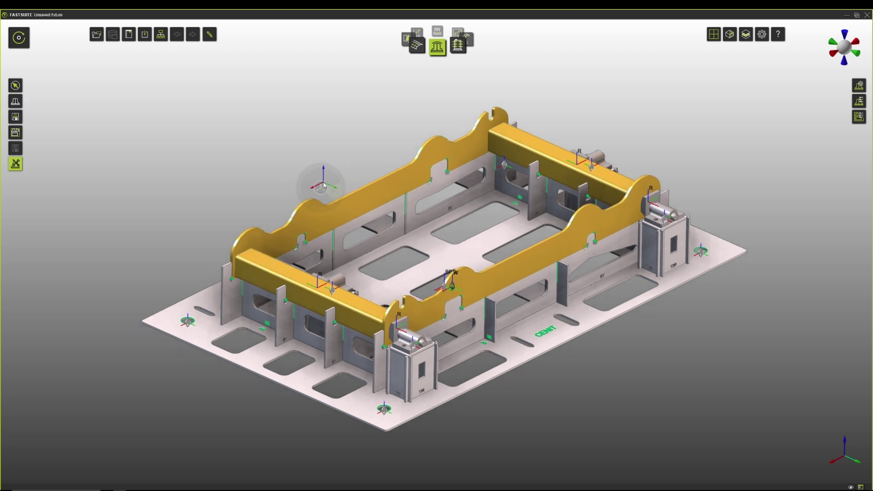
{"action": "left_click", "coordinate": [411, 353]}
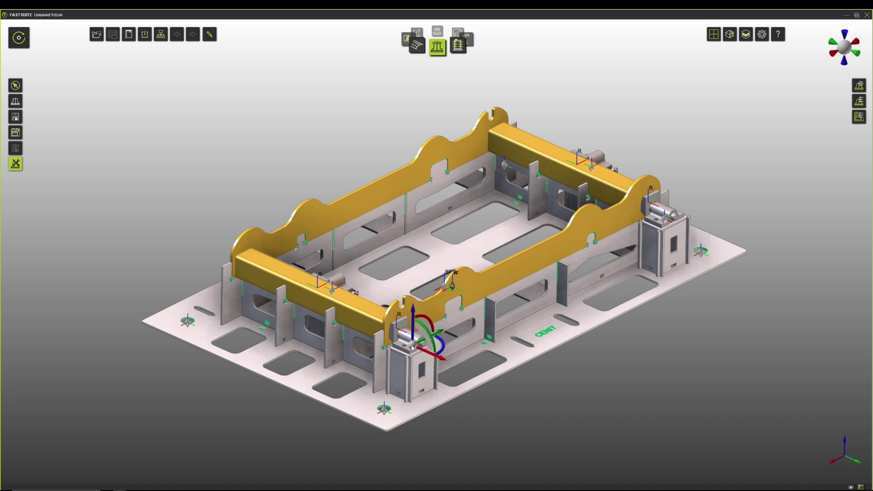
{"action": "right_click", "coordinate": [412, 349]}
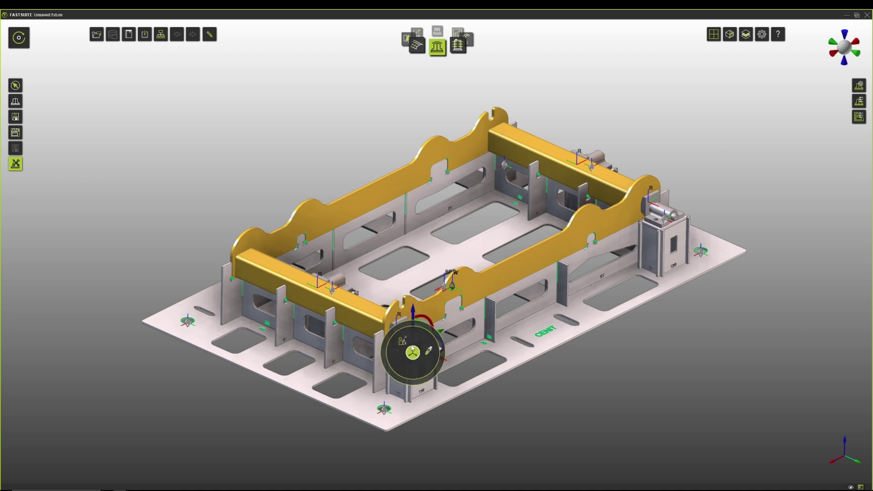
{"action": "left_click", "coordinate": [406, 341]}
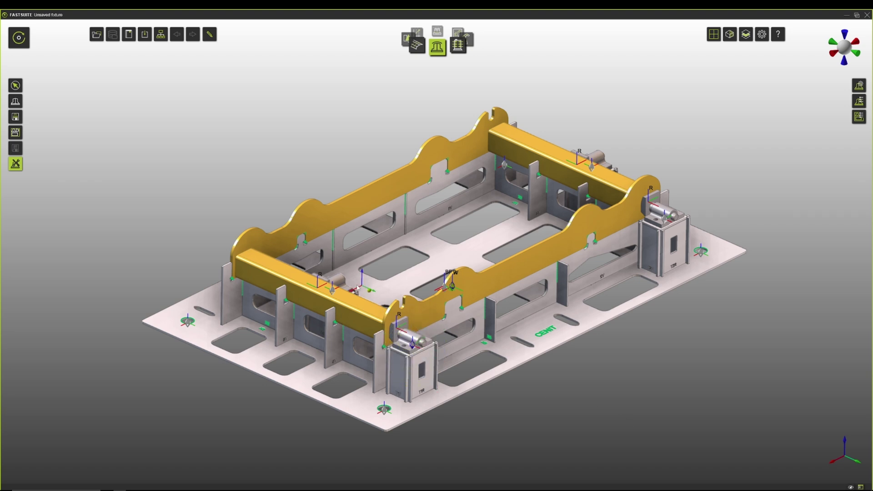
{"action": "left_click", "coordinate": [332, 290]}
{"action": "right_click", "coordinate": [331, 294]}
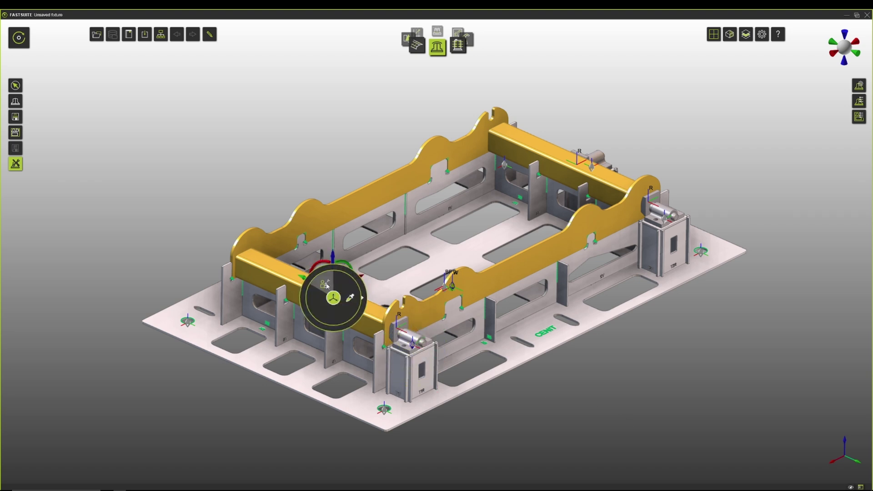
{"action": "left_click", "coordinate": [327, 285]}
{"action": "left_click", "coordinate": [588, 171]}
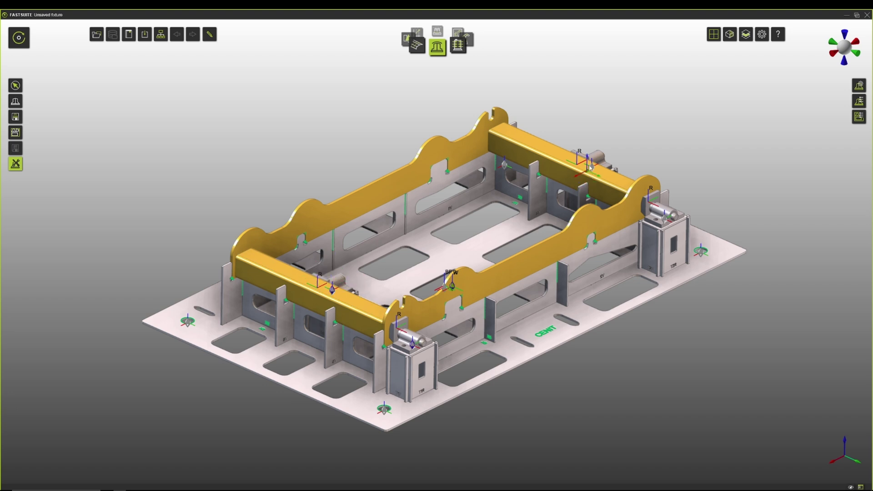
{"action": "right_click", "coordinate": [588, 172]}
{"action": "left_click", "coordinate": [474, 216]}
Activate Drag&Snap mode and snap the four clamps onto the mounting points of their support towers.
{"action": "left_click", "coordinate": [210, 36]}
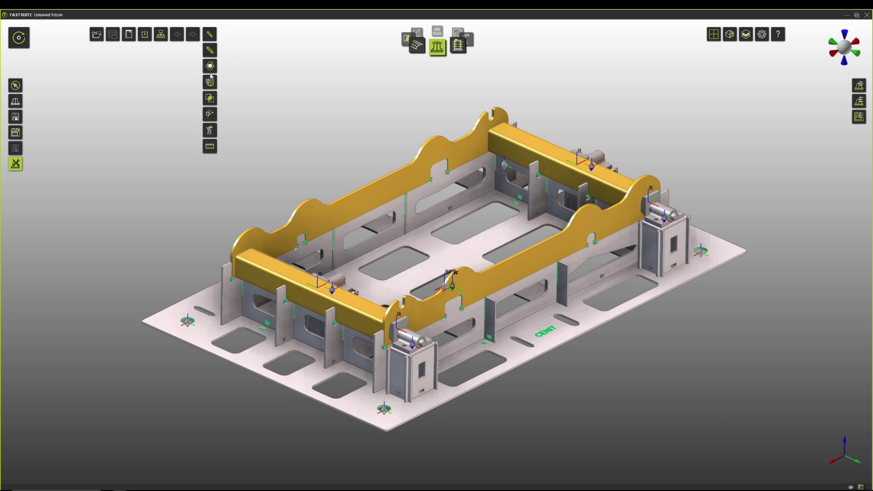
{"action": "left_click", "coordinate": [210, 81]}
{"action": "mouse_move", "coordinate": [416, 209]}
{"action": "left_mouse_down"}
{"action": "mouse_move", "coordinate": [455, 255]}
{"action": "mouse_move", "coordinate": [634, 382]}
{"action": "mouse_move", "coordinate": [425, 318]}
{"action": "mouse_move", "coordinate": [532, 345]}
{"action": "mouse_move", "coordinate": [522, 381]}
{"action": "left_mouse_up"}
{"action": "left_click_drag", "start_coordinate": [408, 313], "coordinate": [419, 357]}
{"action": "left_click_drag", "start_coordinate": [354, 274], "coordinate": [350, 313]}
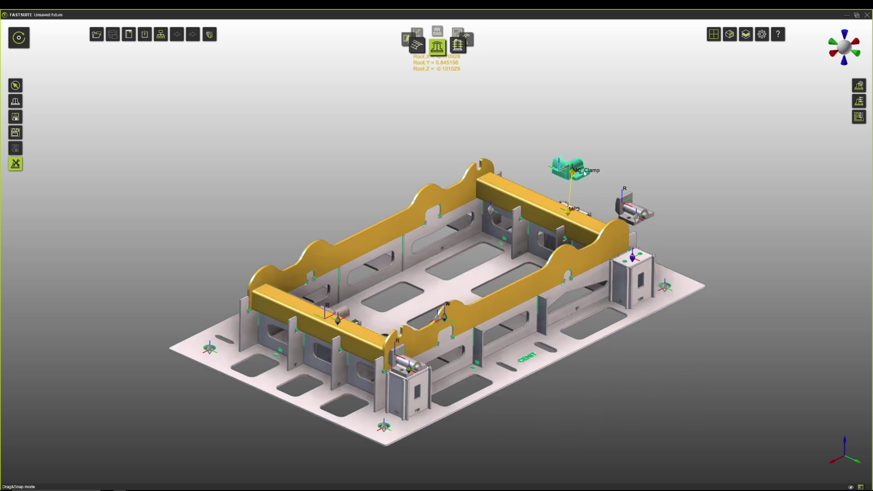
{"action": "left_click_drag", "start_coordinate": [592, 178], "coordinate": [571, 210]}
{"action": "left_click_drag", "start_coordinate": [637, 211], "coordinate": [634, 248]}
Move the whole fixture together with its attached clamps and part in Drag&Snap mode.
{"action": "left_click", "coordinate": [631, 329]}
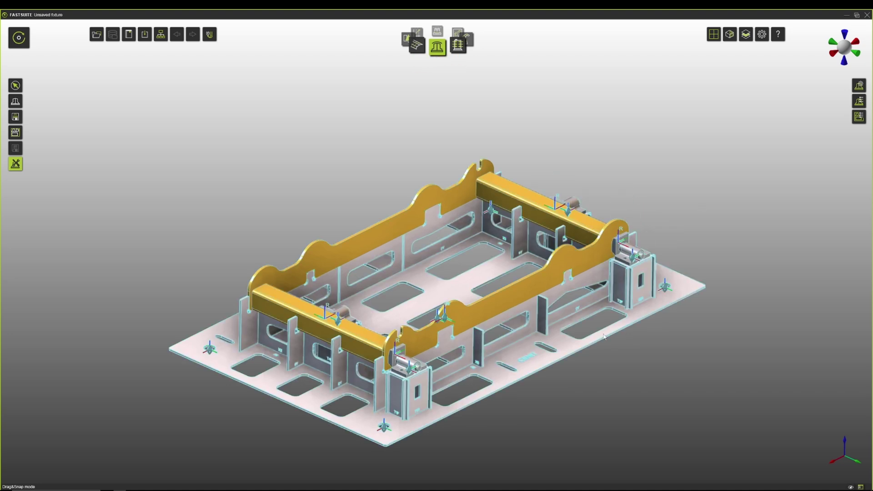
{"action": "left_click_drag", "start_coordinate": [540, 347], "coordinate": [587, 293]}
{"action": "left_click", "coordinate": [653, 355]}
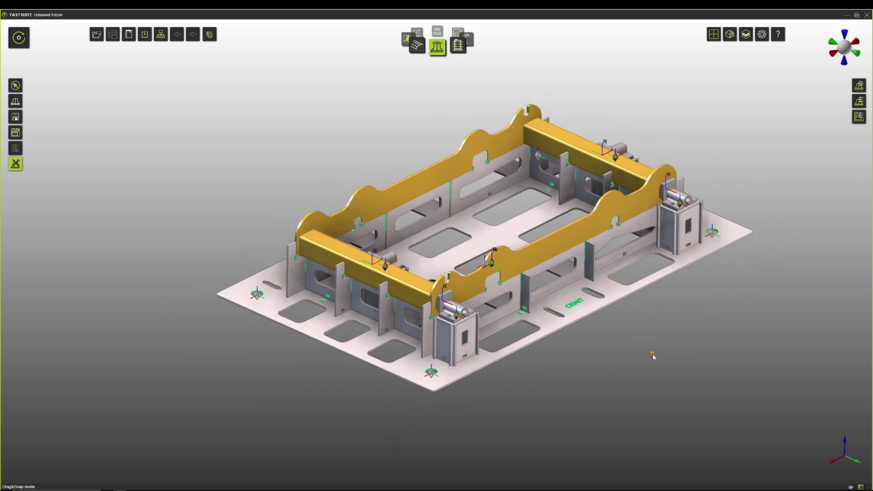
{"action": "middle_click_drag", "start_coordinate": [598, 359], "coordinate": [580, 366]}
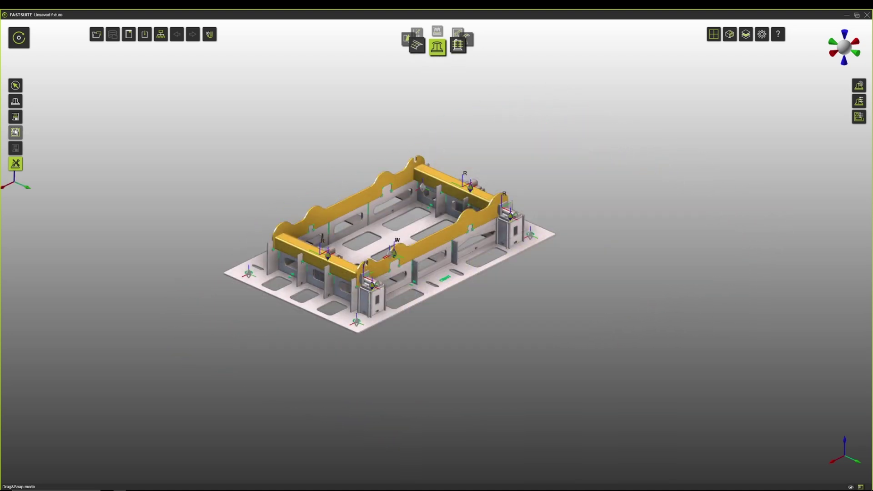
Place the nesting origin beside the fixture and nest all the fixture plates flat on a sheet there.
{"action": "left_click", "coordinate": [15, 135]}
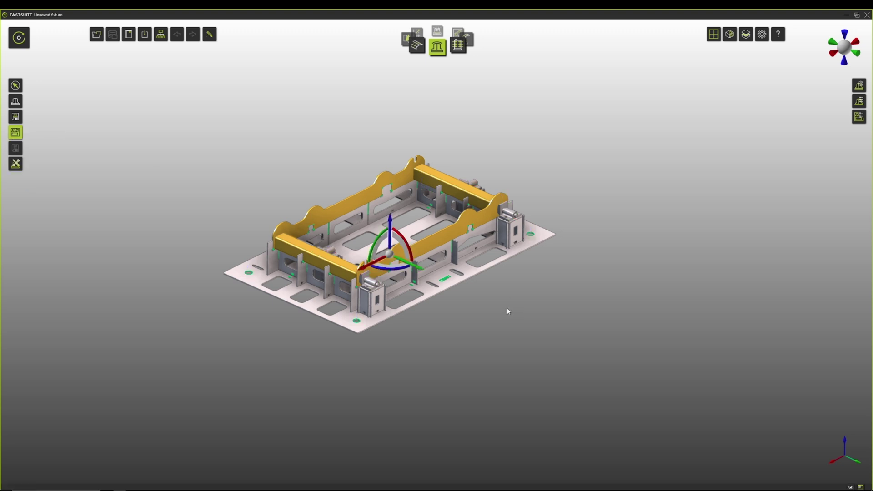
{"action": "middle_click_drag", "start_coordinate": [511, 312], "coordinate": [467, 307]}
{"action": "left_click_drag", "start_coordinate": [353, 263], "coordinate": [565, 263]}
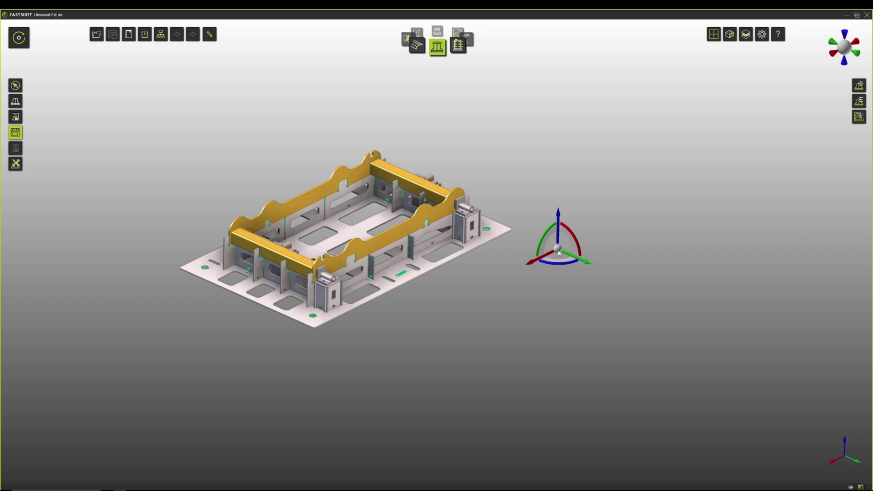
{"action": "left_click", "coordinate": [559, 251]}
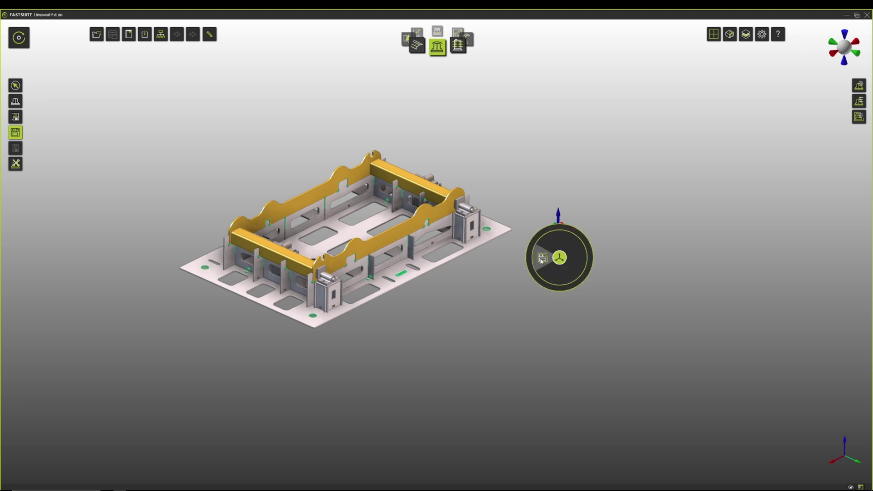
{"action": "left_click", "coordinate": [542, 259]}
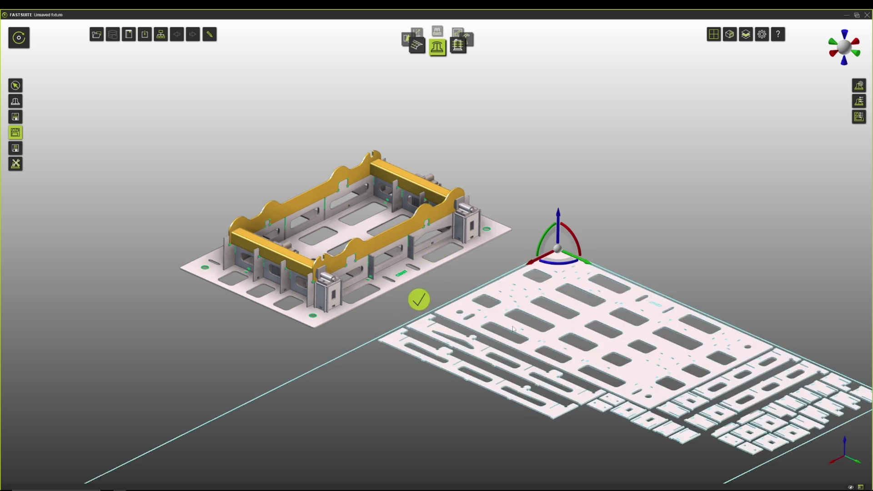
Examine the nested base plate, support plates and tower plates on the sheet beside the fixture.
{"action": "scroll", "coordinate": [689, 240], "scroll_direction": "down", "scroll_amount": 3}
{"action": "middle_click_drag", "start_coordinate": [684, 242], "coordinate": [569, 224]}
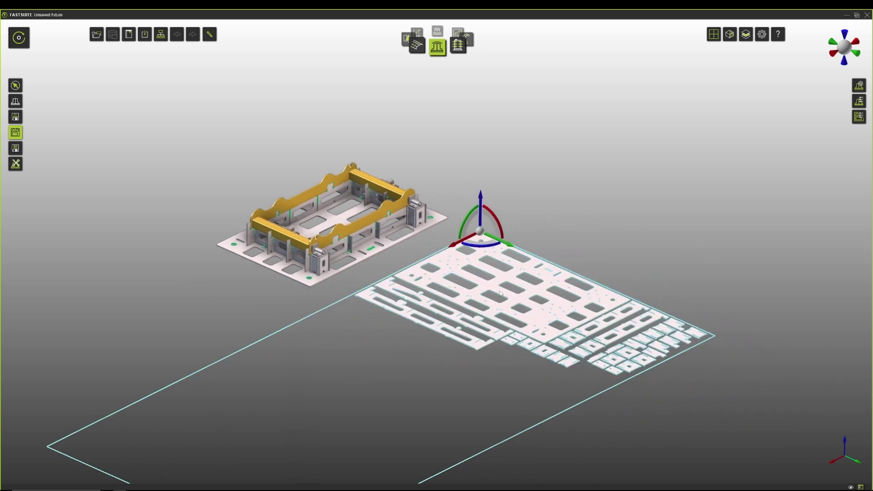
{"action": "scroll", "coordinate": [635, 381], "scroll_direction": "up", "scroll_amount": 5}
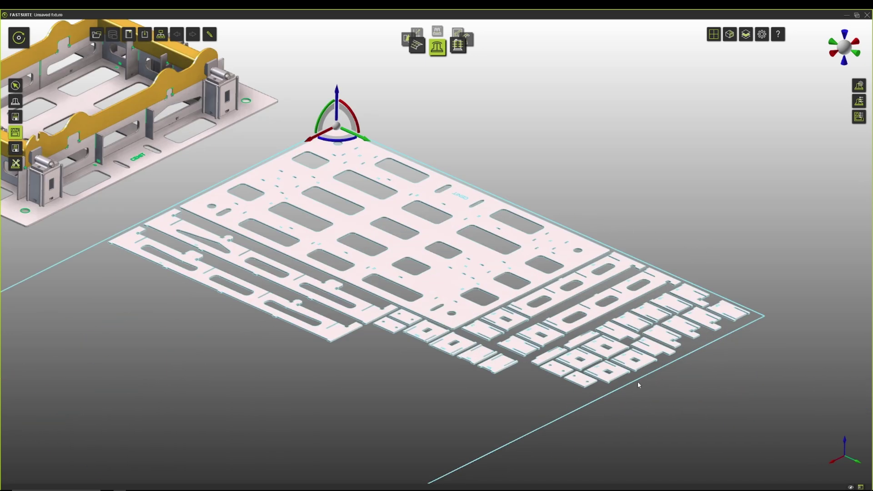
{"action": "scroll", "coordinate": [610, 350], "scroll_direction": "up", "scroll_amount": 2}
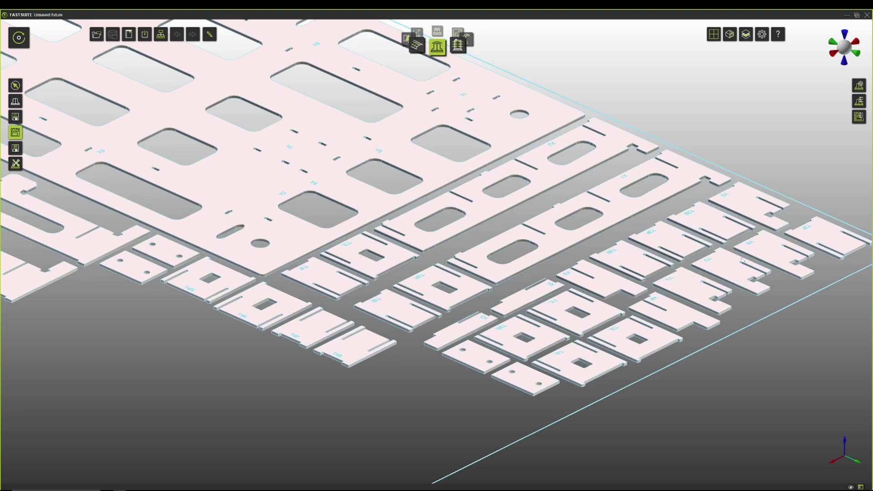
{"action": "scroll", "coordinate": [722, 271], "scroll_direction": "down", "scroll_amount": 6}
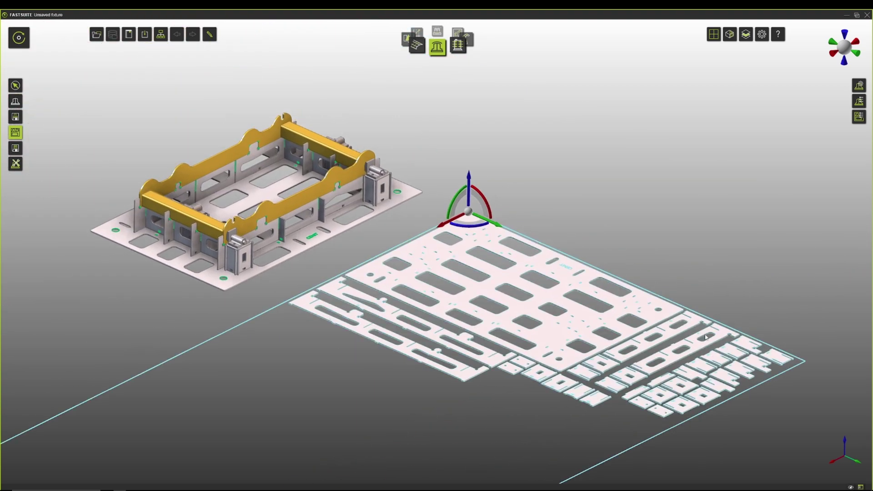
{"action": "middle_click_drag", "start_coordinate": [590, 171], "coordinate": [639, 191]}
{"action": "scroll", "coordinate": [573, 193], "scroll_direction": "down", "scroll_amount": 2}
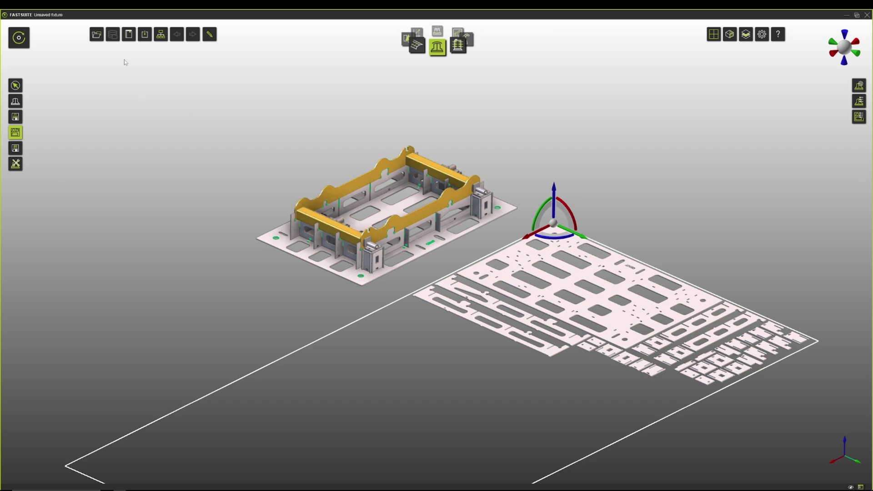
Open the File Manager and save the unsaved fixture as Fixture.1.
{"action": "left_click", "coordinate": [96, 35]}
{"action": "left_click", "coordinate": [96, 128]}
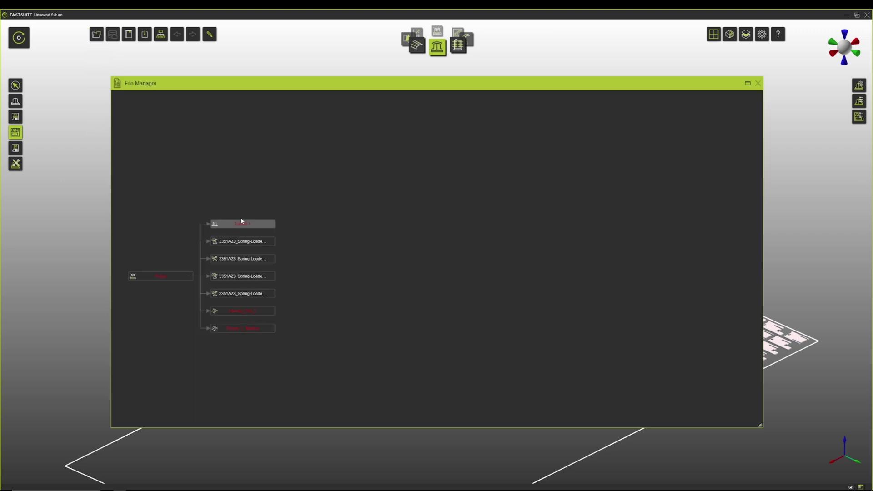
{"action": "left_click", "coordinate": [246, 224]}
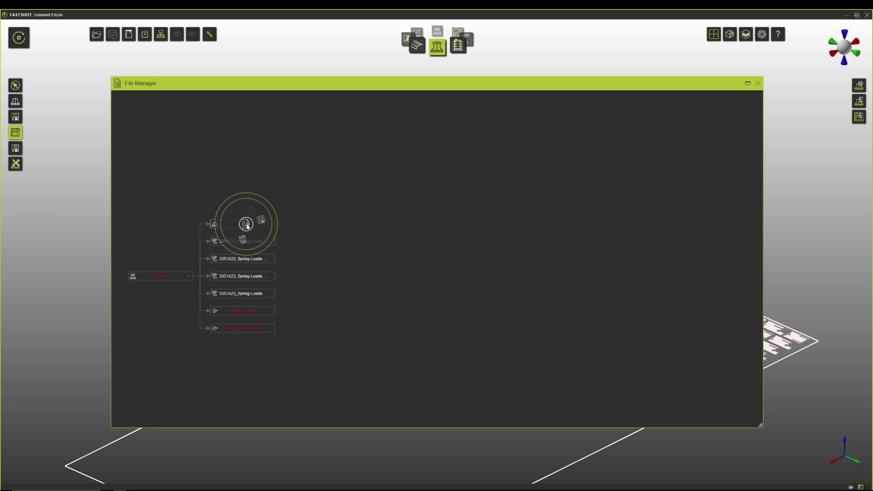
{"action": "left_click", "coordinate": [263, 226]}
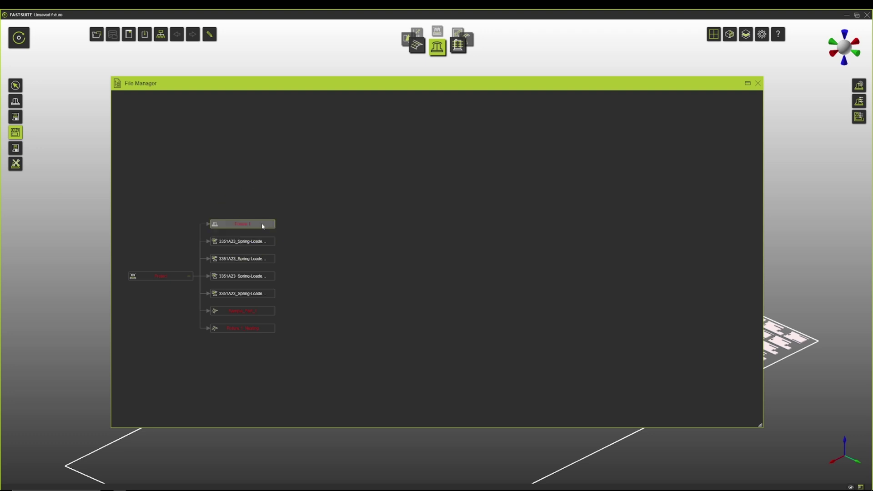
{"action": "left_click", "coordinate": [301, 281]}
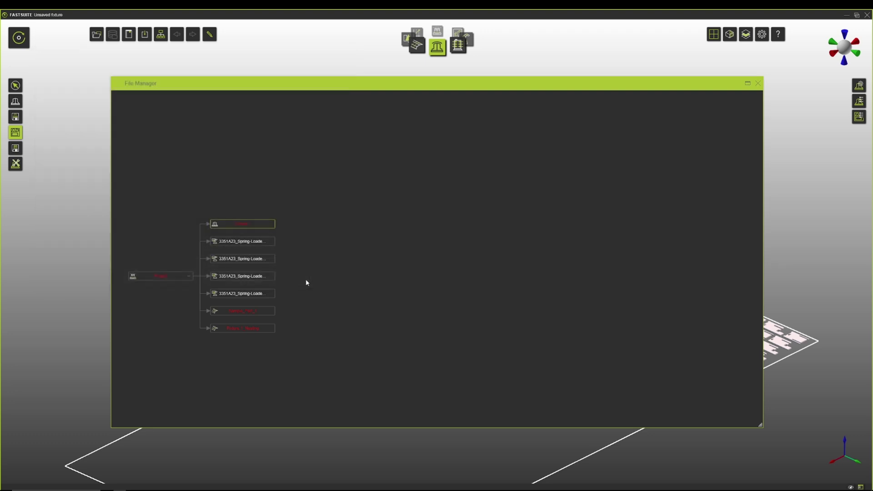
Save the unsaved imported part in the File Manager as Sample_Part_1.
{"action": "left_click", "coordinate": [233, 313]}
{"action": "left_click", "coordinate": [249, 311]}
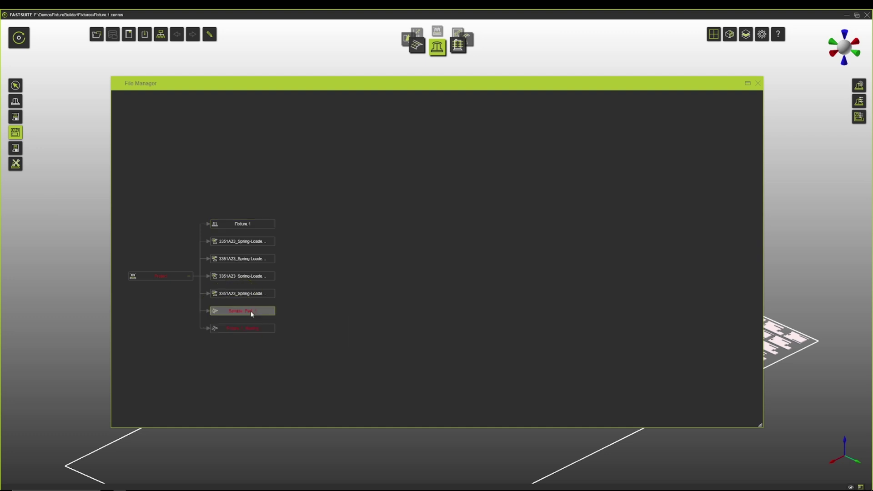
{"action": "left_click", "coordinate": [301, 281]}
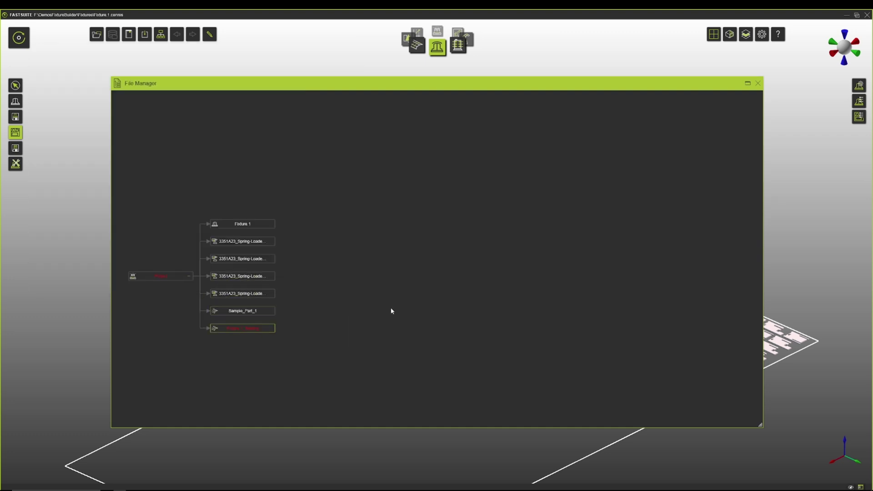
Close the File Manager and save the nesting as Fixture.1_Nesting in the Fixtures folder.
{"action": "left_click", "coordinate": [758, 84]}
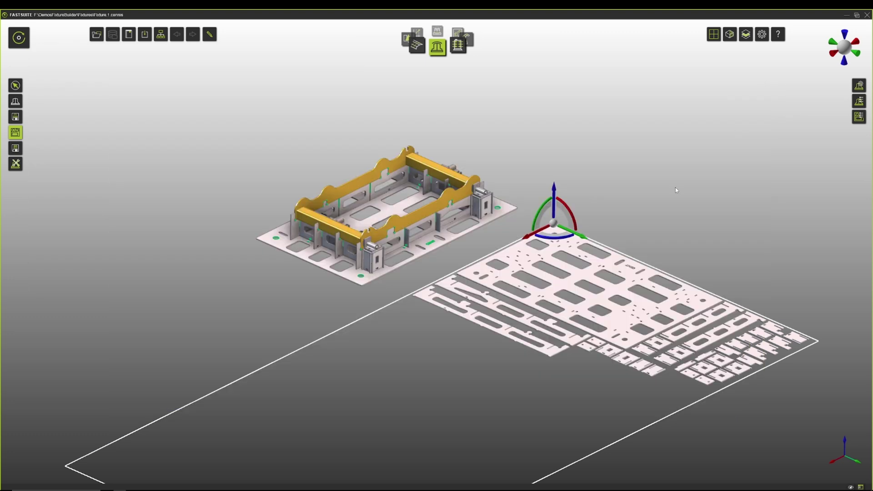
{"action": "left_click", "coordinate": [15, 148]}
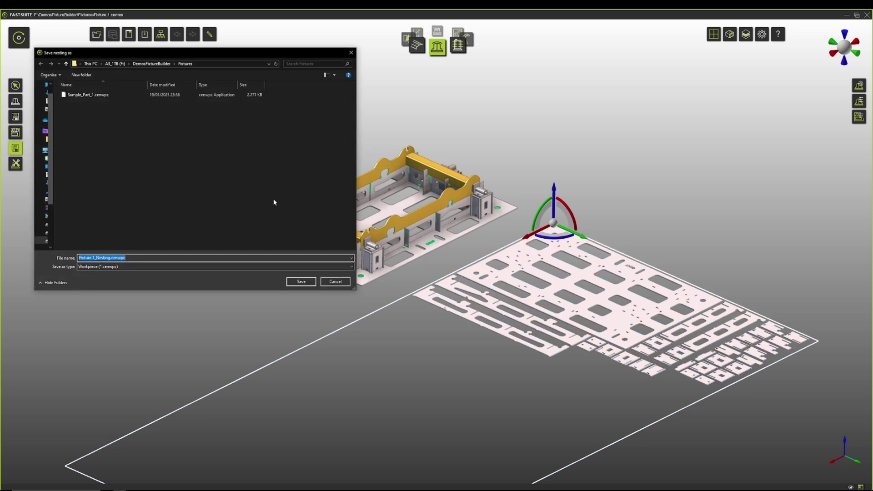
{"action": "left_click", "coordinate": [158, 267]}
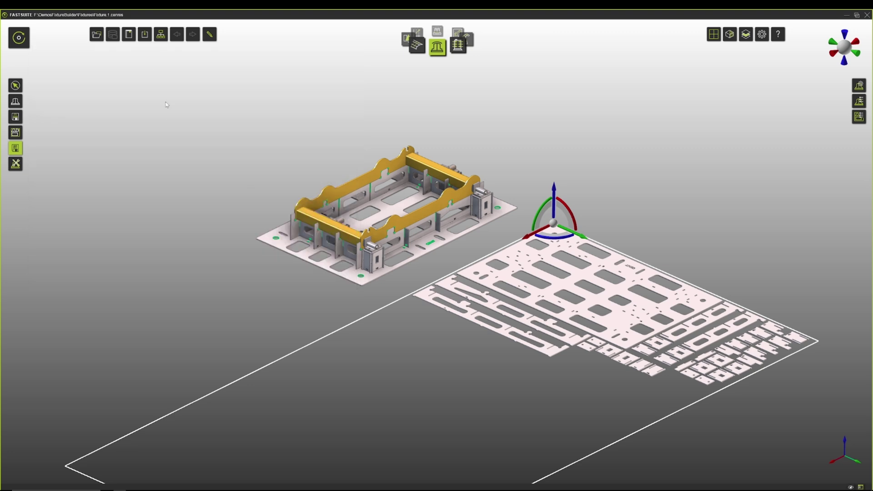
Load the Project layout of the Fanuc_Cobot cell from the Component Library without saving the current document.
{"action": "left_click", "coordinate": [129, 34]}
{"action": "left_click", "coordinate": [150, 92]}
{"action": "left_click", "coordinate": [135, 91]}
{"action": "left_click", "coordinate": [159, 102]}
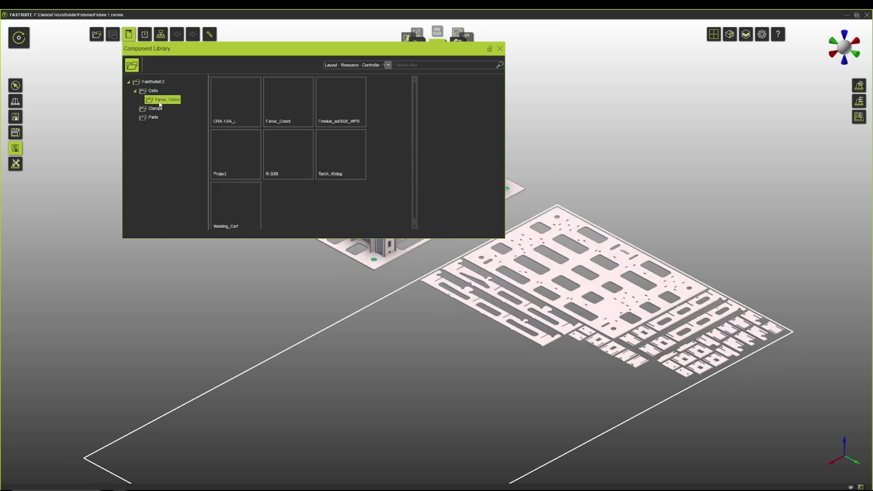
{"action": "left_click", "coordinate": [238, 163]}
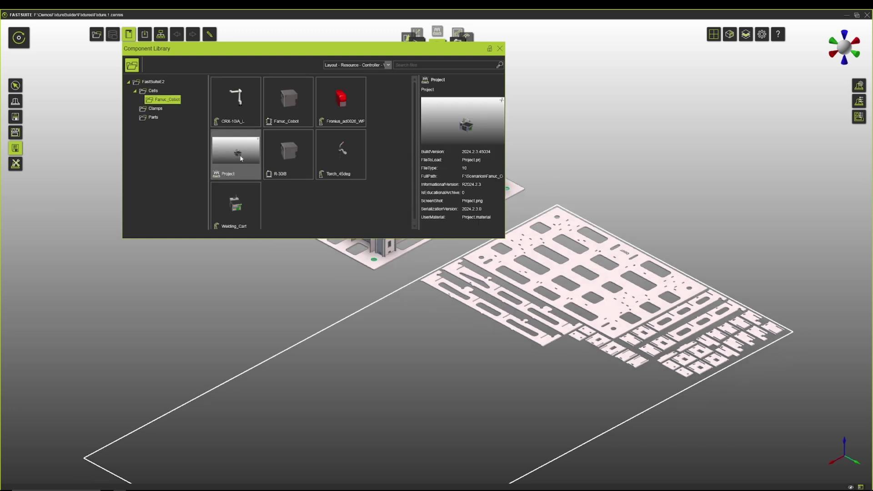
{"action": "right_click", "coordinate": [241, 158]}
{"action": "left_click", "coordinate": [257, 158]}
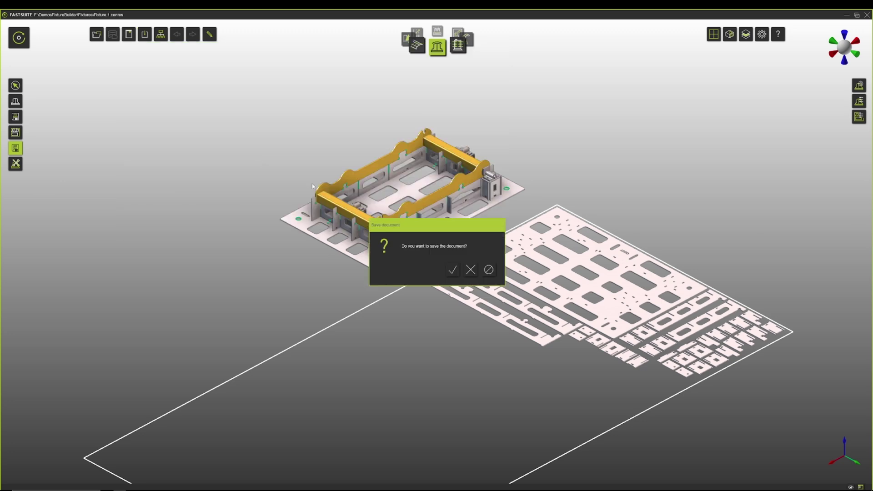
{"action": "left_click", "coordinate": [471, 270]}
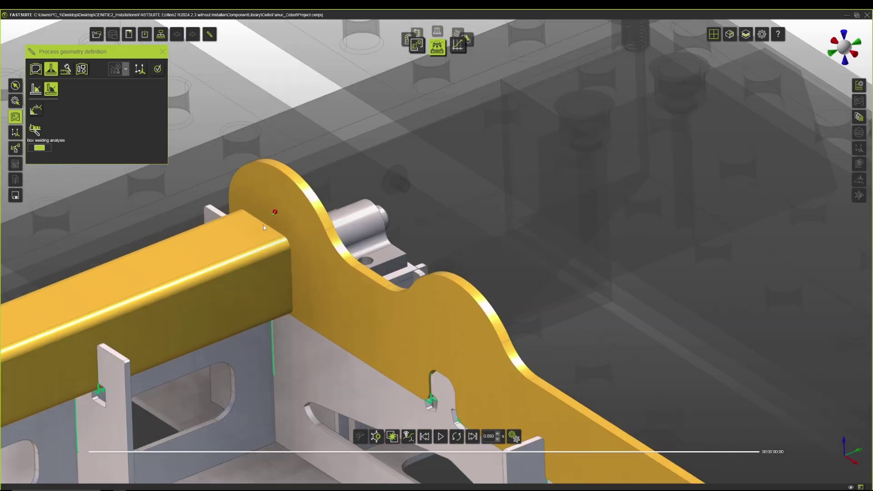
Define weld seams along the upper and side edges where the crossbeam meets the frame's side plate.
{"action": "left_click", "coordinate": [264, 226]}
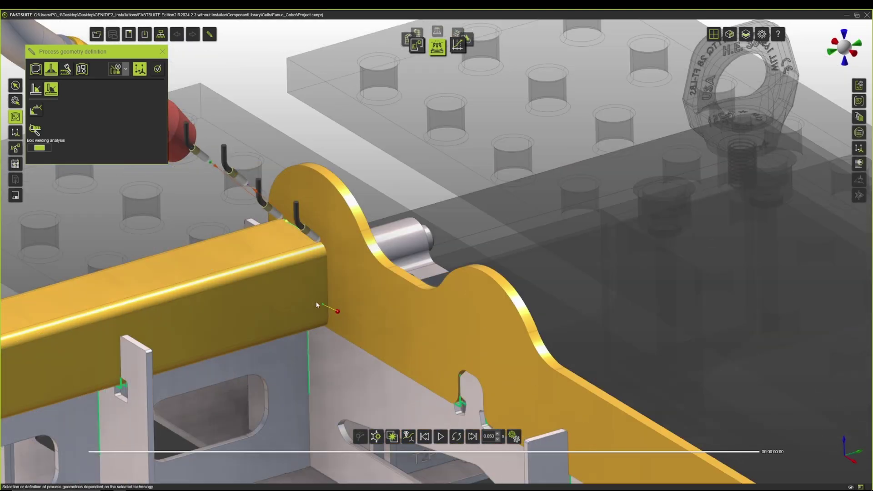
{"action": "left_click", "coordinate": [321, 305]}
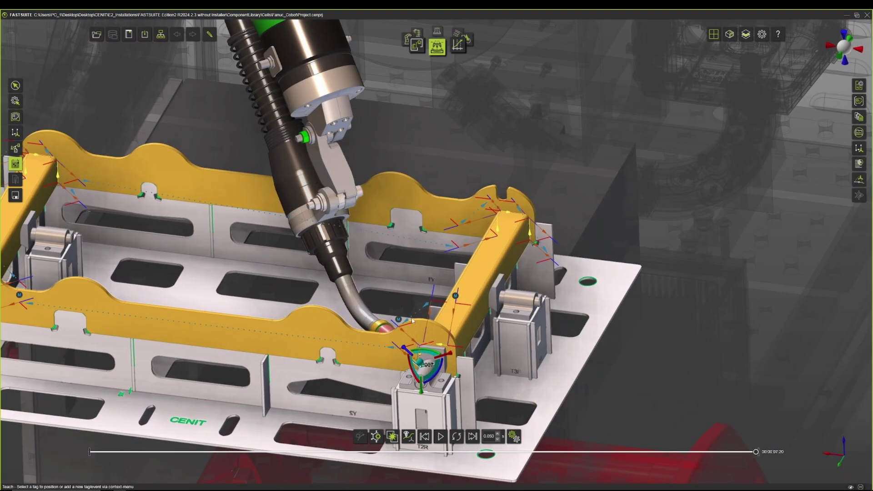
Teach the approach point P001 at the crossbeam corner with a different robot configuration.
{"action": "left_click", "coordinate": [400, 320]}
{"action": "scroll", "coordinate": [403, 320], "scroll_direction": "down", "scroll_amount": 3}
{"action": "left_click", "coordinate": [431, 308]}
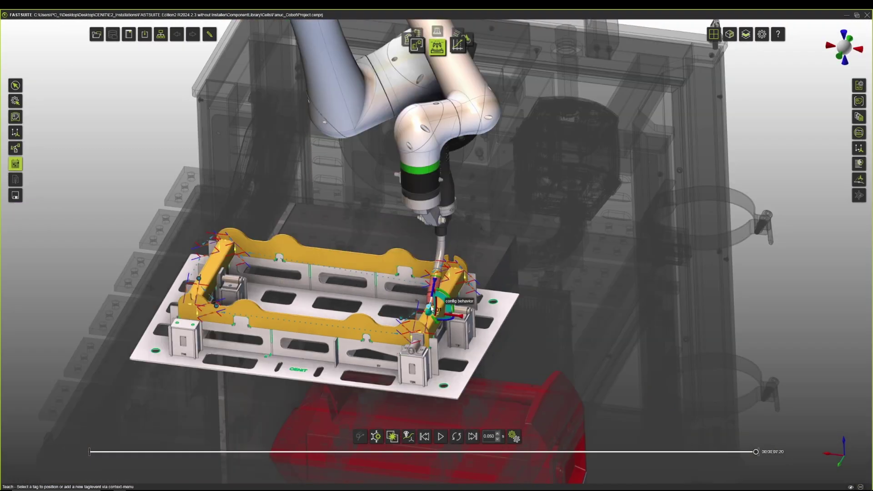
{"action": "left_click", "coordinate": [859, 180]}
{"action": "left_click", "coordinate": [808, 199]}
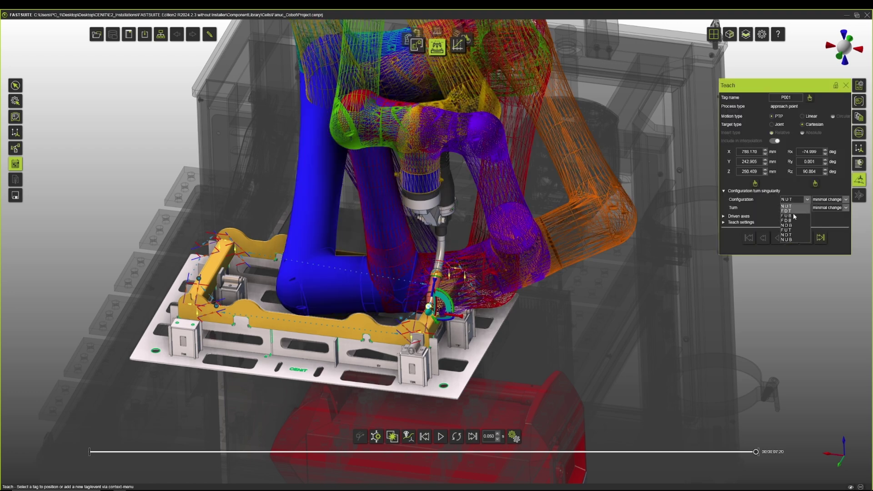
{"action": "left_click", "coordinate": [795, 231]}
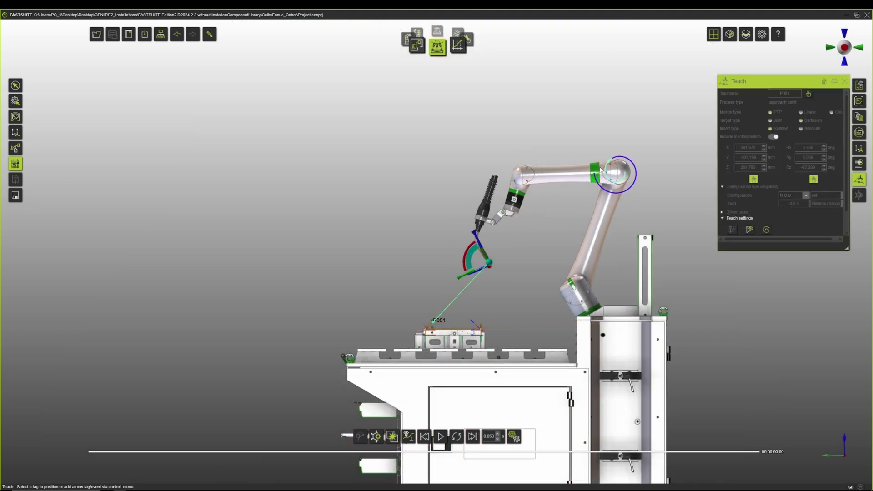
Jog the robot clear above the fixture, insert that position as a new tag, and adjust the torch orientation at the crossbeam seam.
{"action": "left_click_drag", "start_coordinate": [604, 172], "coordinate": [603, 168]}
{"action": "middle_click_drag", "start_coordinate": [550, 224], "coordinate": [419, 280]}
{"action": "right_click", "coordinate": [433, 270]}
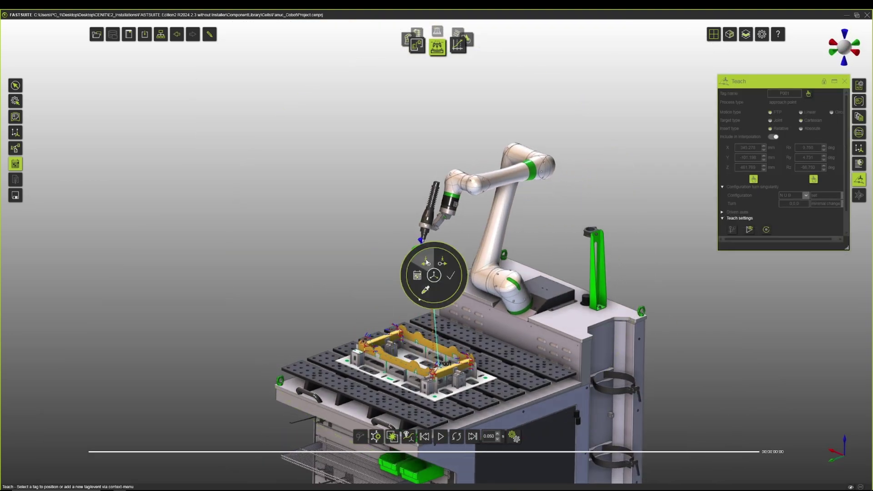
{"action": "left_click", "coordinate": [427, 262]}
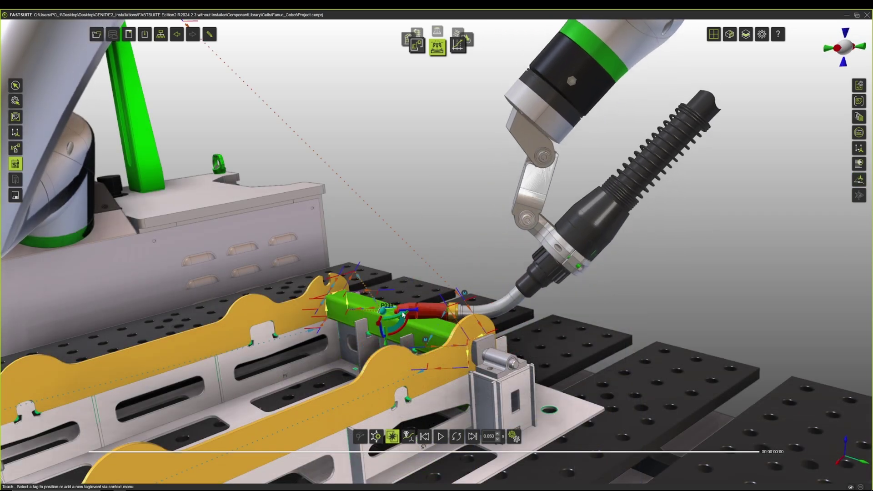
{"action": "left_click_drag", "start_coordinate": [398, 319], "coordinate": [400, 325]}
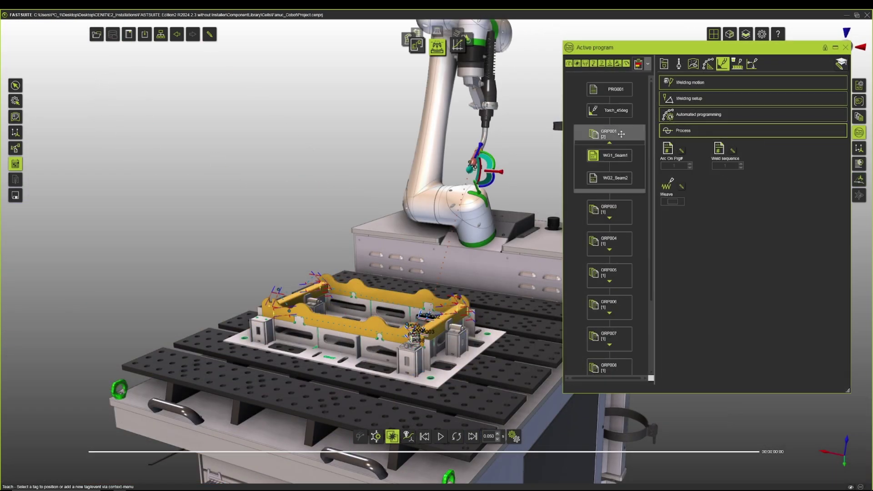
Collapse weld group GRP001 and automatically generate the link motions between the seams and weld groups of program PRO001.
{"action": "left_click", "coordinate": [617, 145]}
{"action": "right_click", "coordinate": [617, 89]}
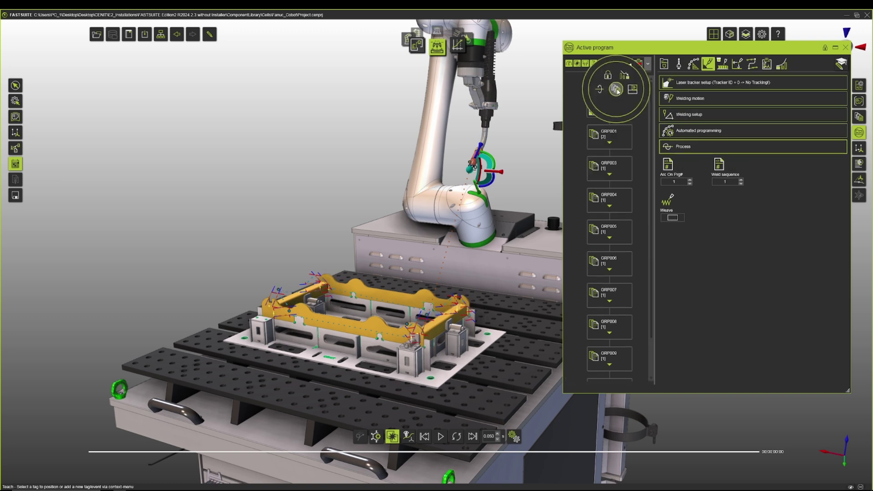
{"action": "left_click", "coordinate": [631, 66]}
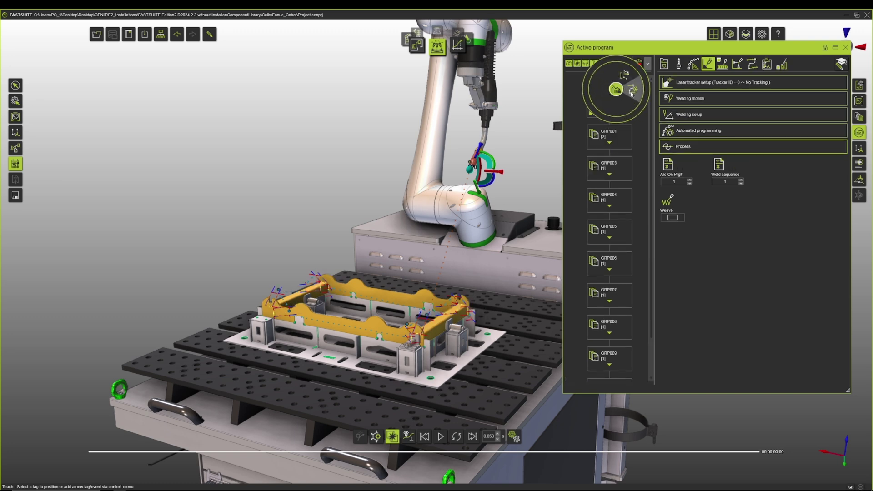
{"action": "left_click", "coordinate": [633, 91]}
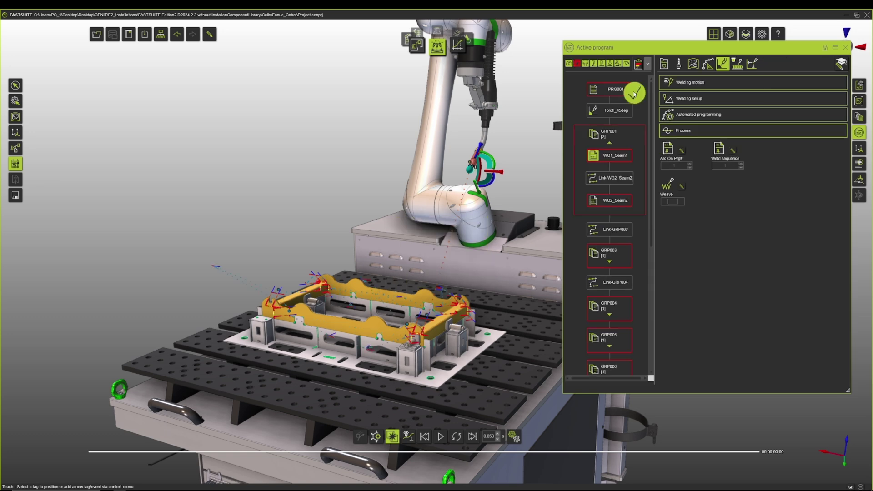
{"action": "left_click", "coordinate": [634, 93]}
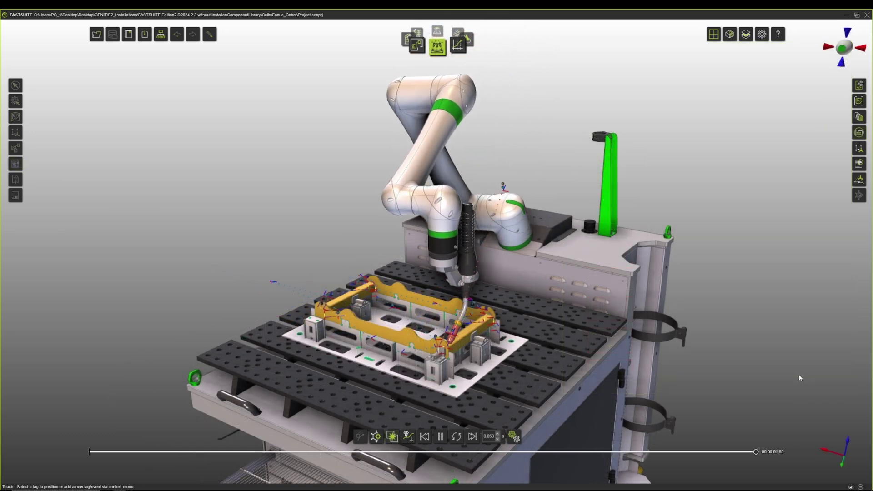